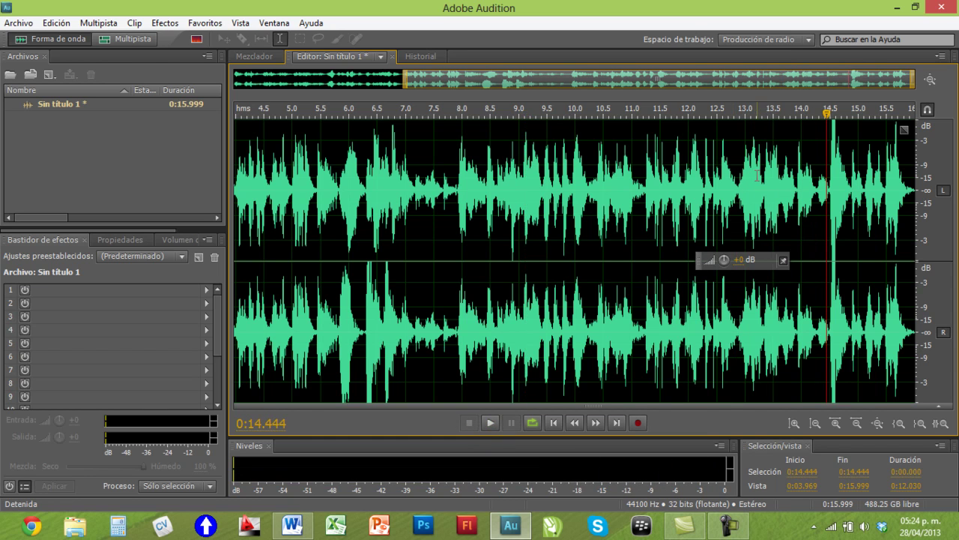
# Step: Select the waveform from about 0:12.850 to 0:14.491 and play part of it back
pyautogui.scroll(2, 738, 206)
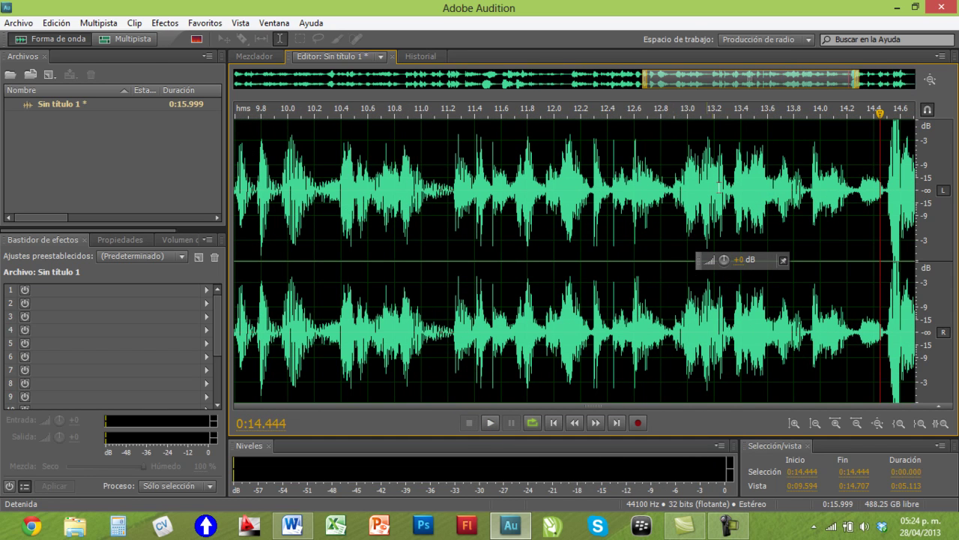
pyautogui.click(672, 183)
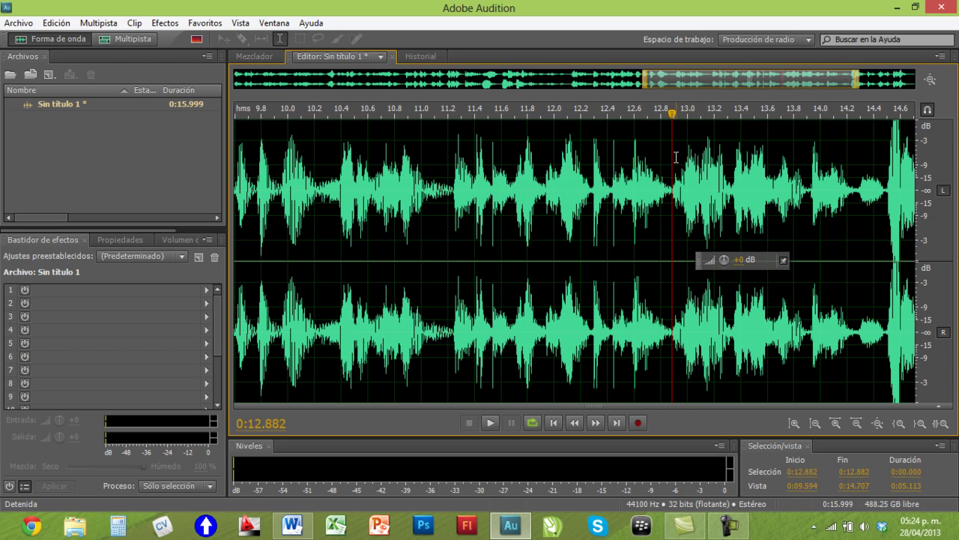
pyautogui.moveTo(668, 158); pyautogui.dragTo(887, 159)
pyautogui.click(498, 427)
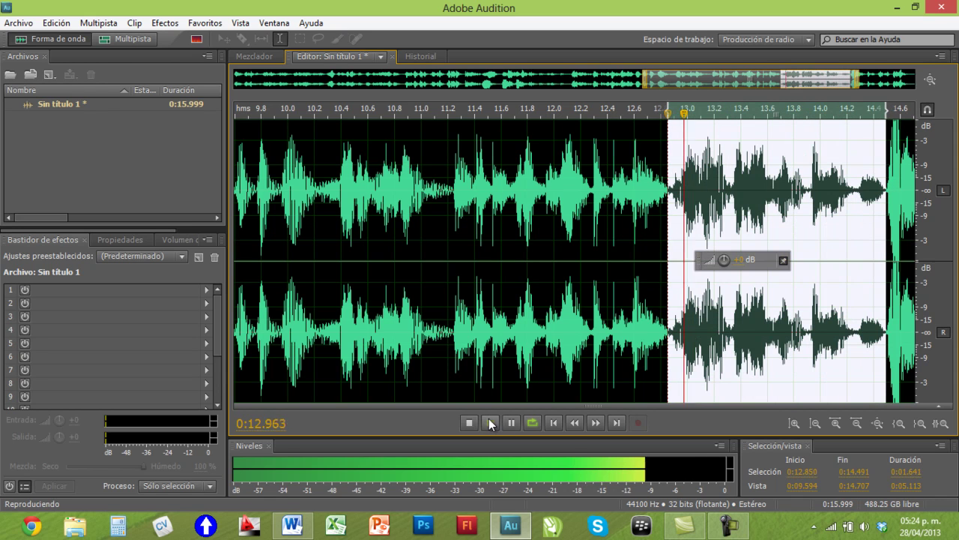
pyautogui.click(468, 424)
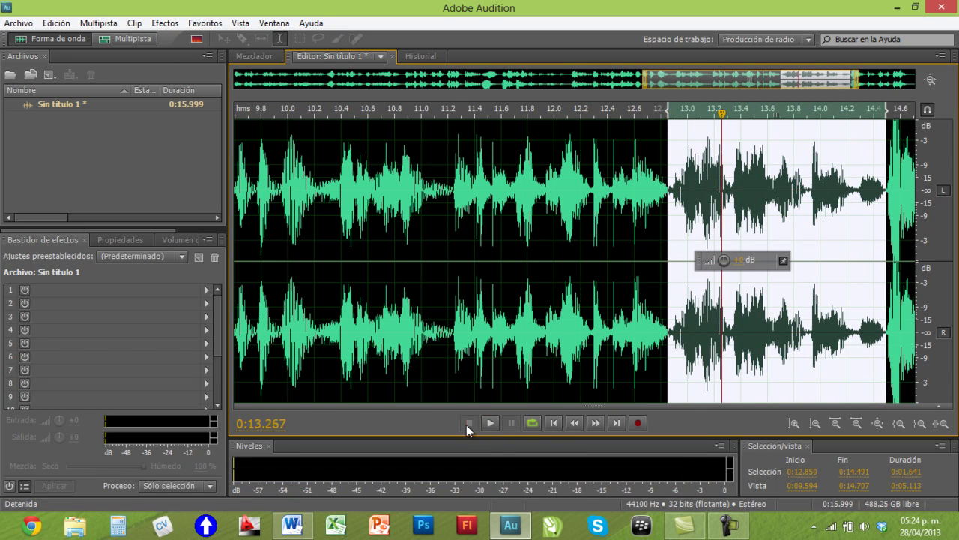
# Step: Copy the selected audio and paste the duplicate at 0:14.491, directly after the original passage
pyautogui.hotkey('ctrl', 'c')
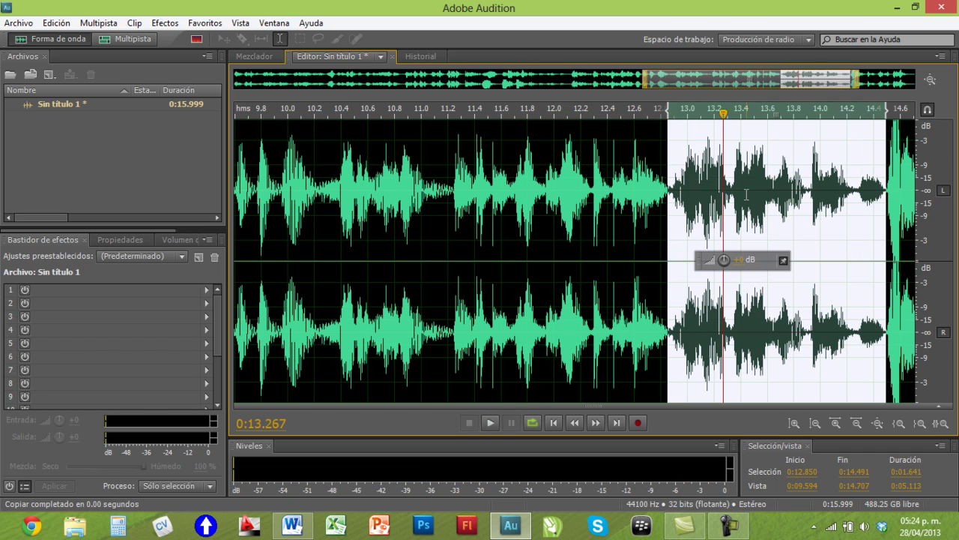
pyautogui.click(56, 23)
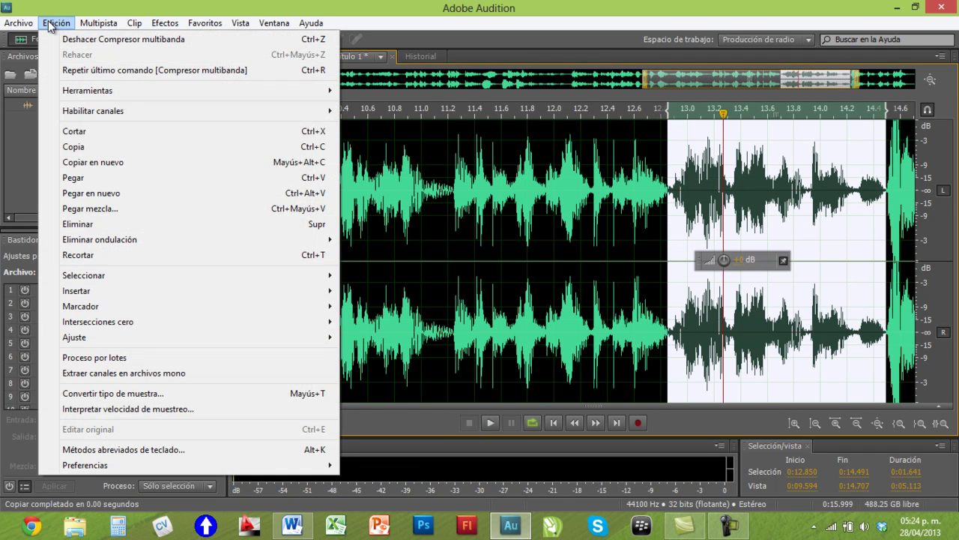
pyautogui.click(89, 147)
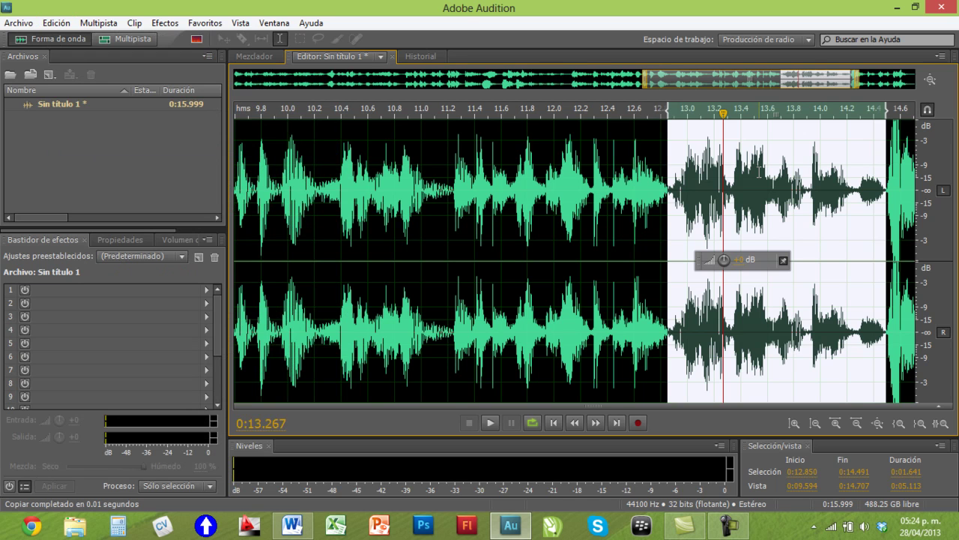
pyautogui.press('Right')
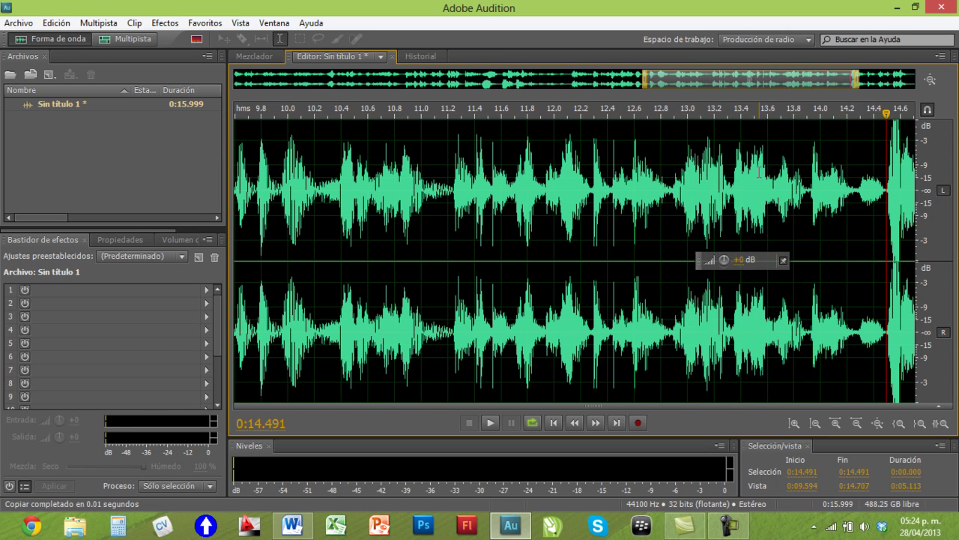
pyautogui.hotkey('ctrl', 'v')
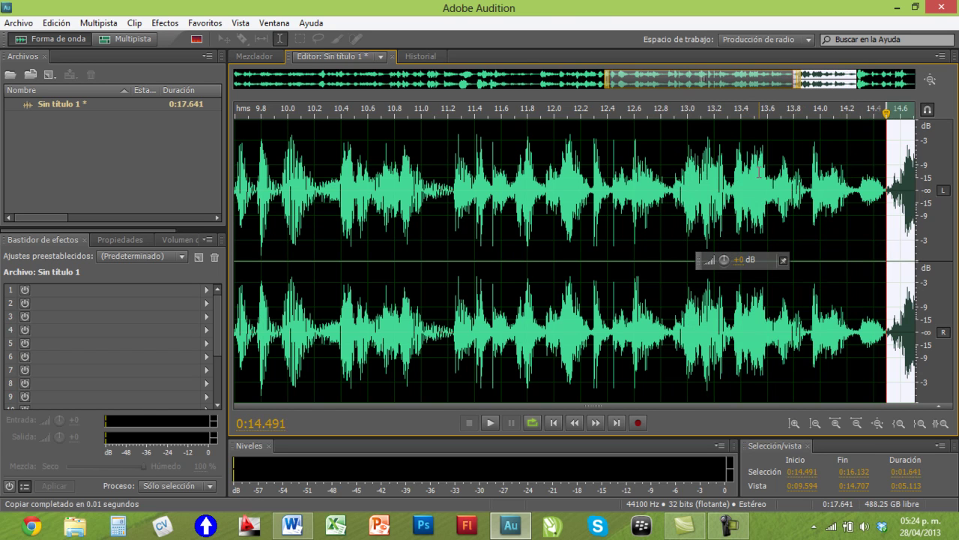
pyautogui.press('\\')
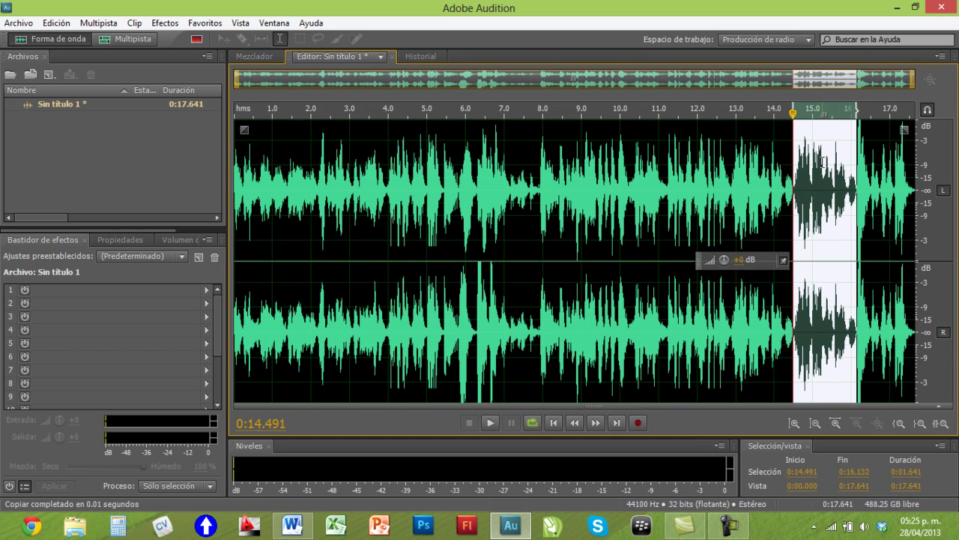
# Step: Apply the multiband compressor with the Walkie Talkie preset to the pasted passage
pyautogui.click(165, 24)
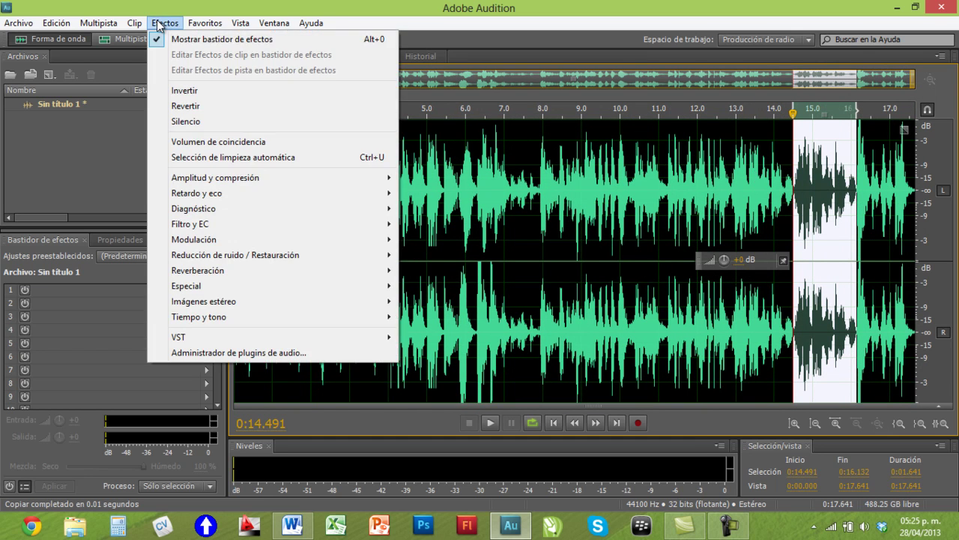
pyautogui.moveTo(375, 178)
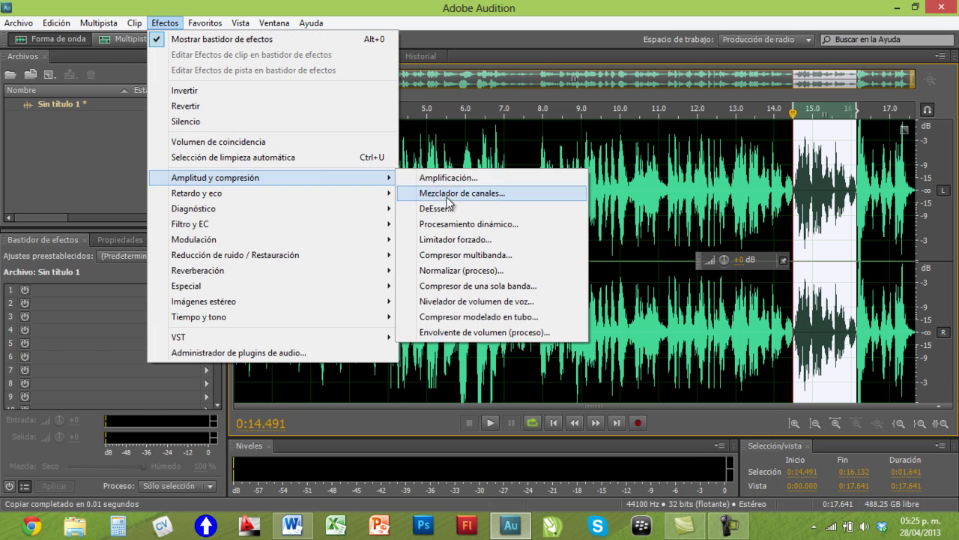
pyautogui.click(449, 255)
pyautogui.click(420, 71)
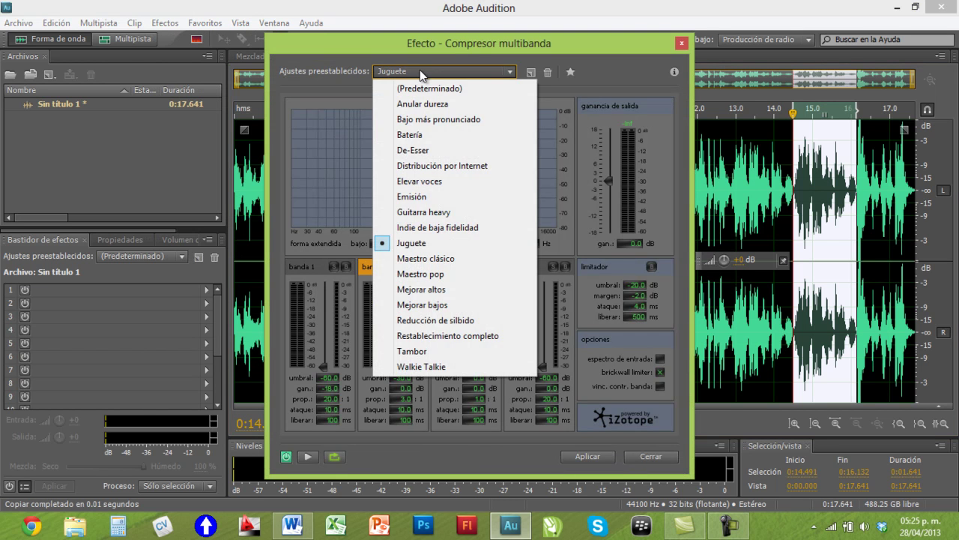
pyautogui.click(421, 366)
pyautogui.click(569, 455)
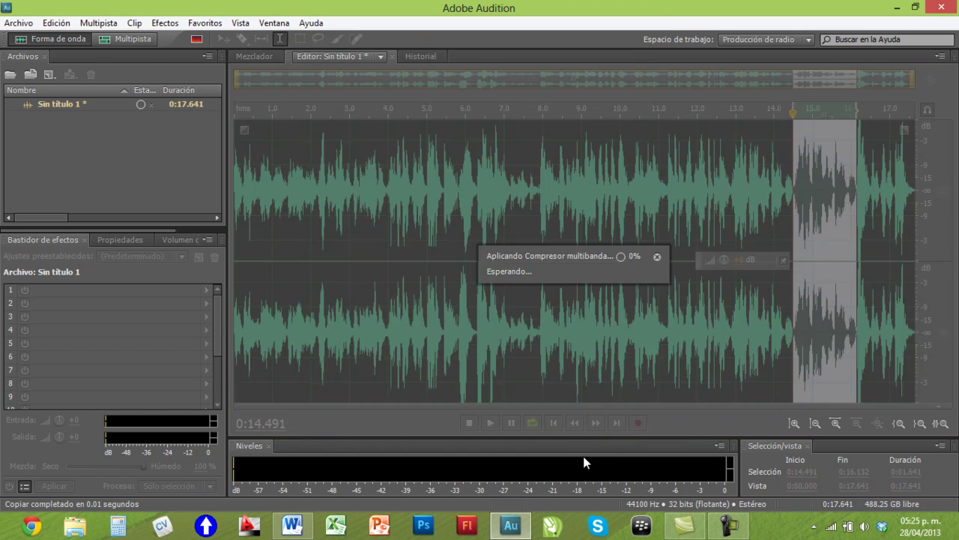
# Step: Play the audio from about 0:11.724 to listen to the transition into the compressed passage
pyautogui.moveTo(793, 113); pyautogui.dragTo(687, 112)
pyautogui.click(745, 198)
pyautogui.click(687, 153)
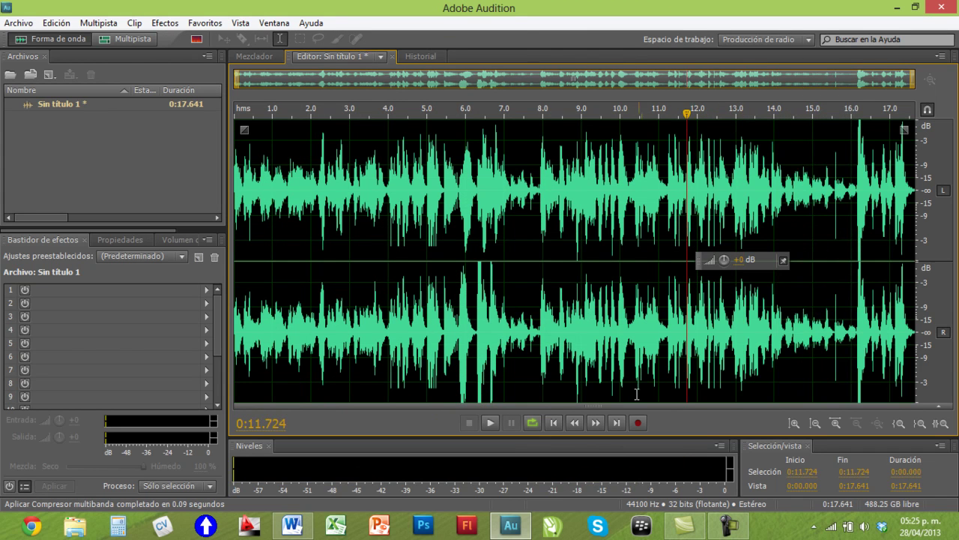
pyautogui.click(490, 423)
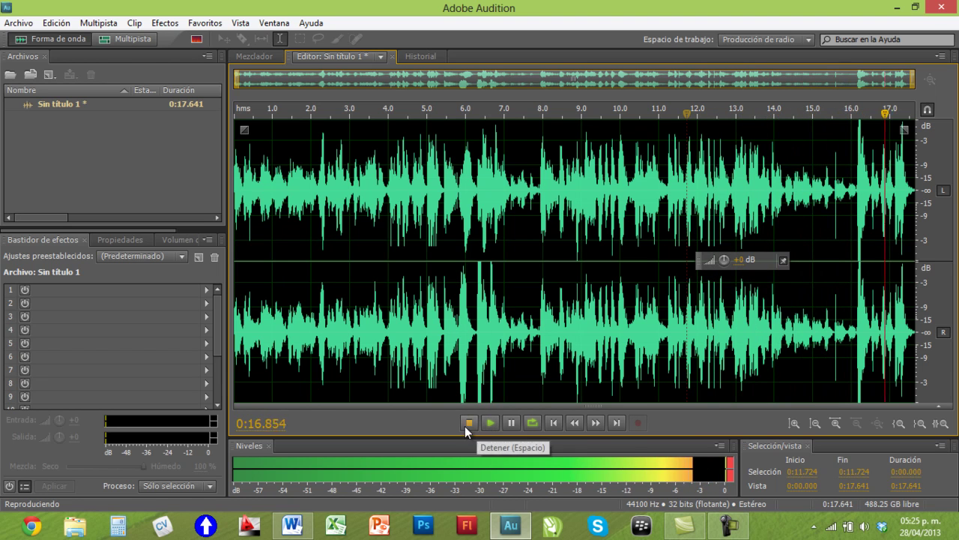
pyautogui.click(469, 423)
# Step: Select the ending from about 0:16.137 to 0:17.641, preview the Echo effect with the (Predeterminado) preset and apply it
pyautogui.press('=')
pyautogui.click(828, 191)
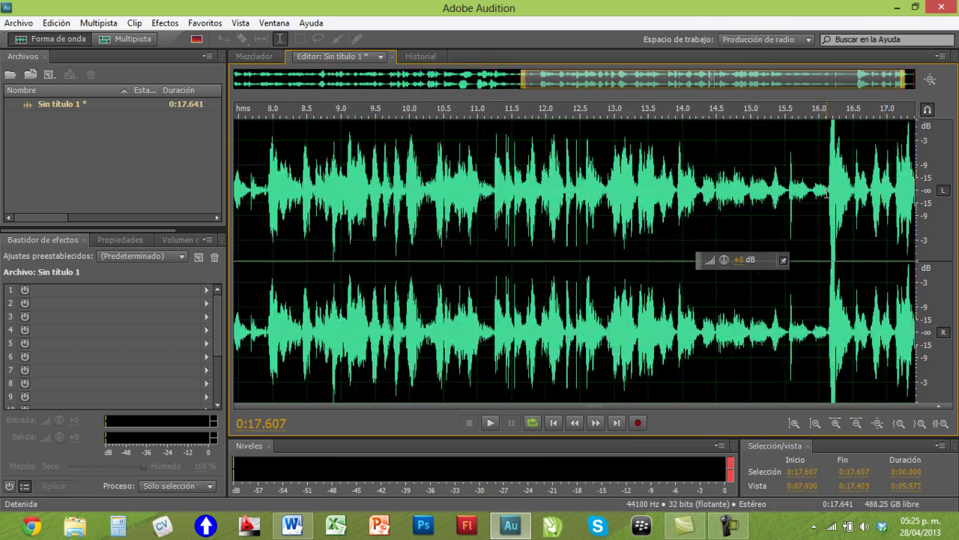
pyautogui.moveTo(828, 191); pyautogui.dragTo(903, 130)
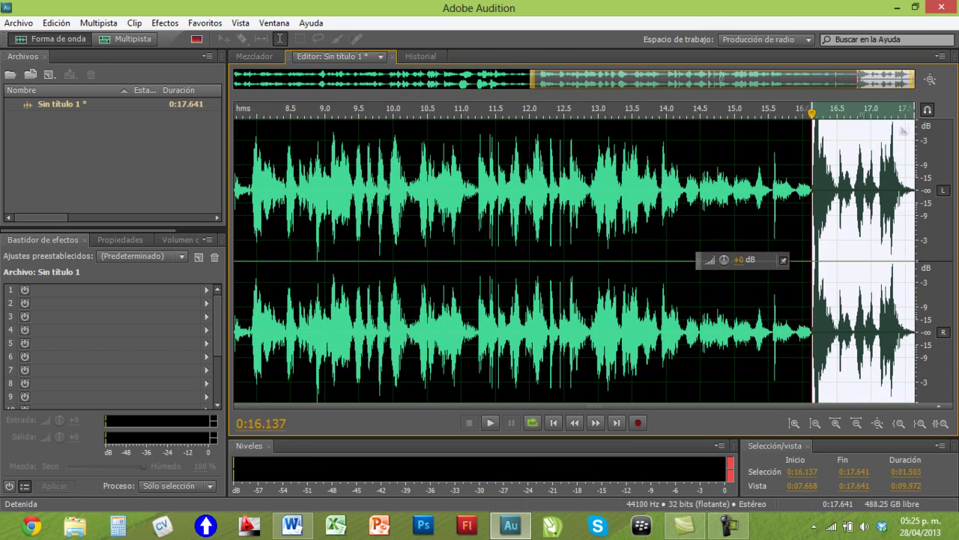
pyautogui.click(165, 23)
pyautogui.moveTo(207, 302)
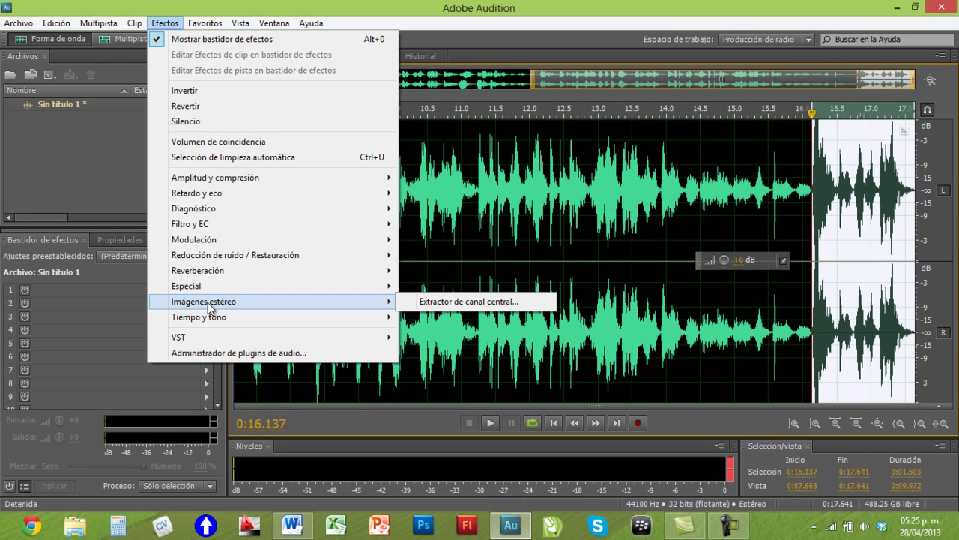
pyautogui.moveTo(199, 199)
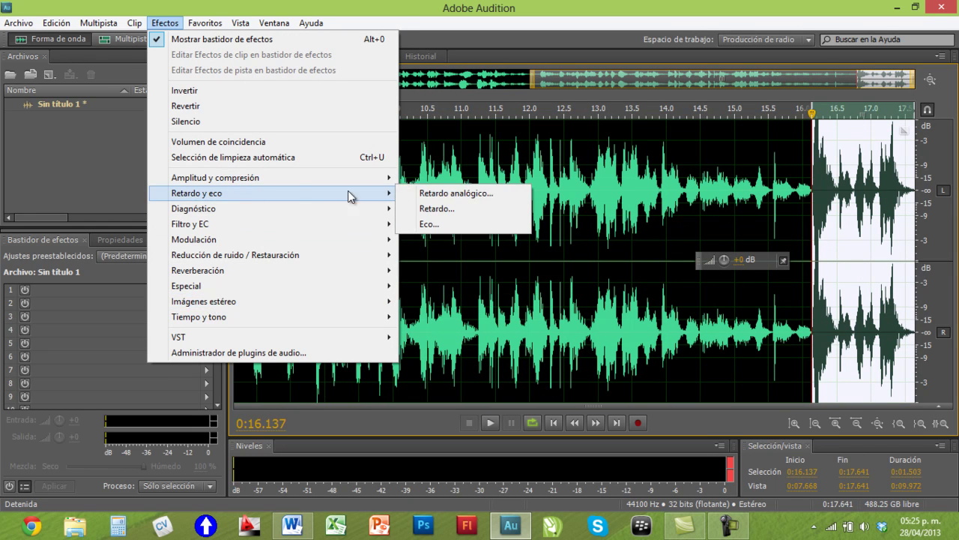
pyautogui.click(429, 223)
pyautogui.click(372, 136)
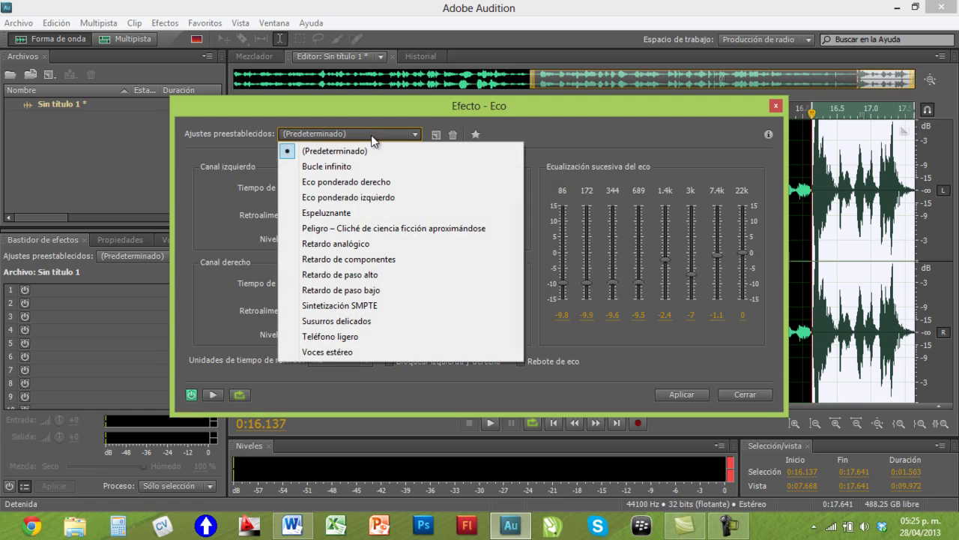
pyautogui.click(324, 149)
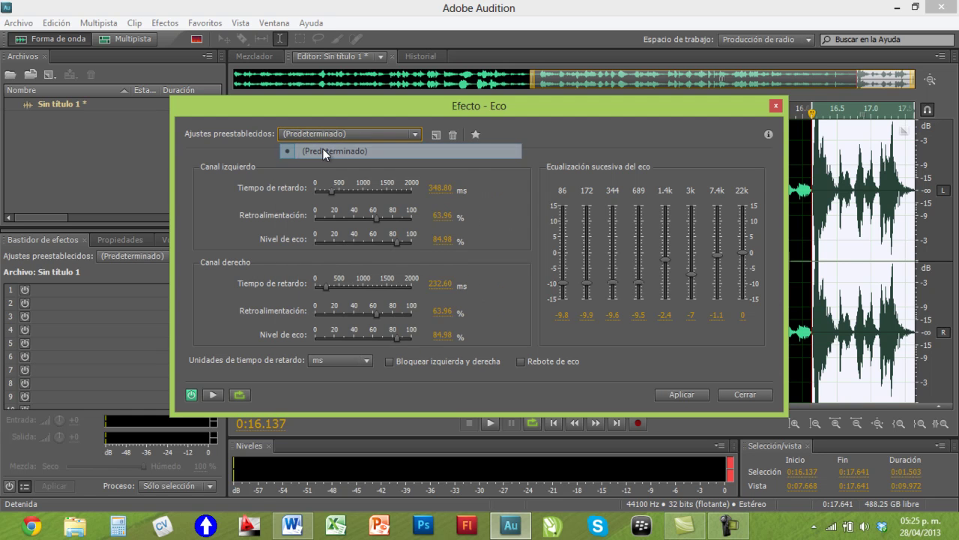
pyautogui.click(213, 394)
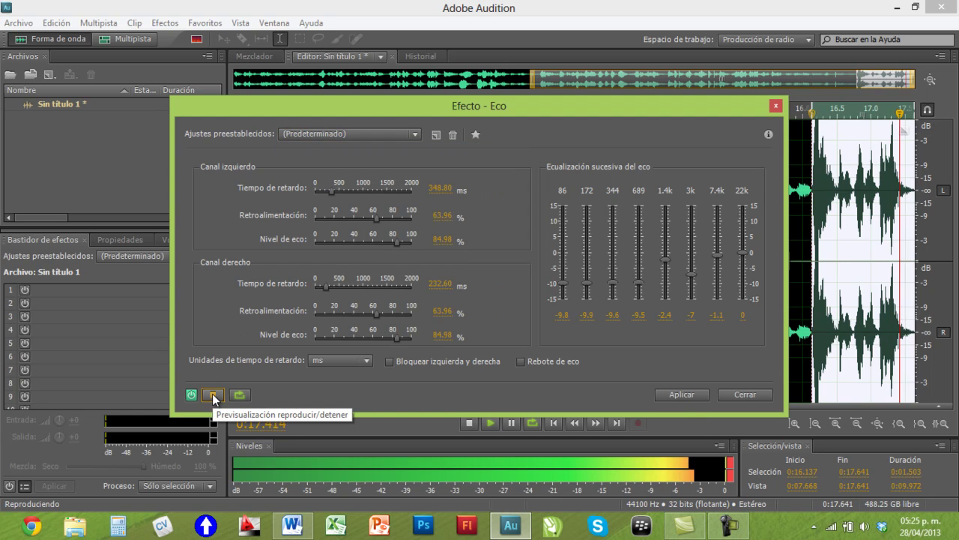
pyautogui.click(212, 394)
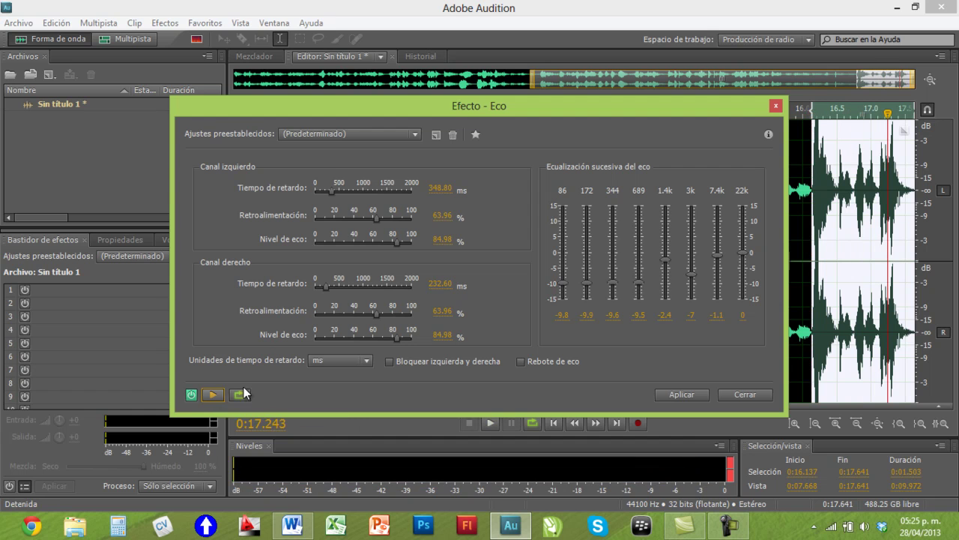
pyautogui.click(667, 395)
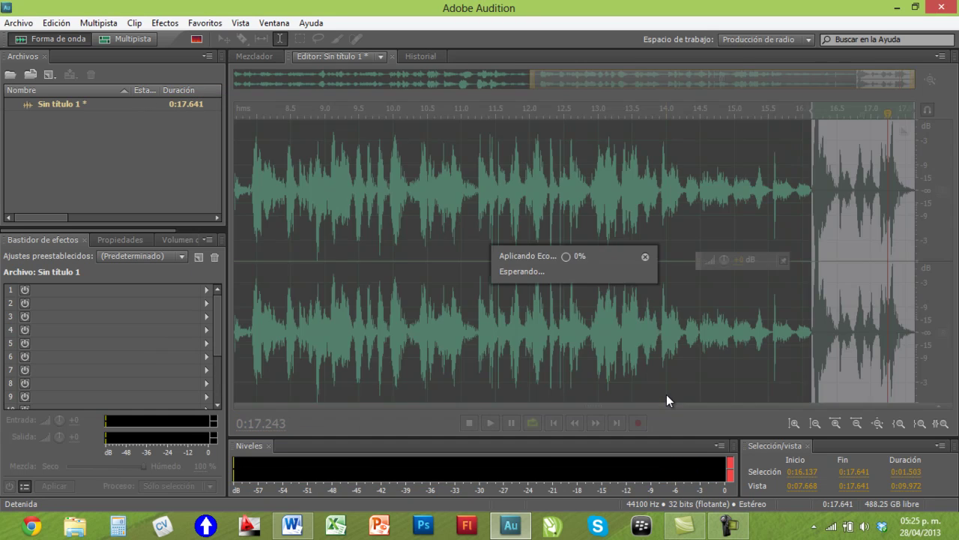
# Step: Lower the amplitude of the echoed ending and clear the selection
pyautogui.moveTo(724, 261); pyautogui.dragTo(705, 265)
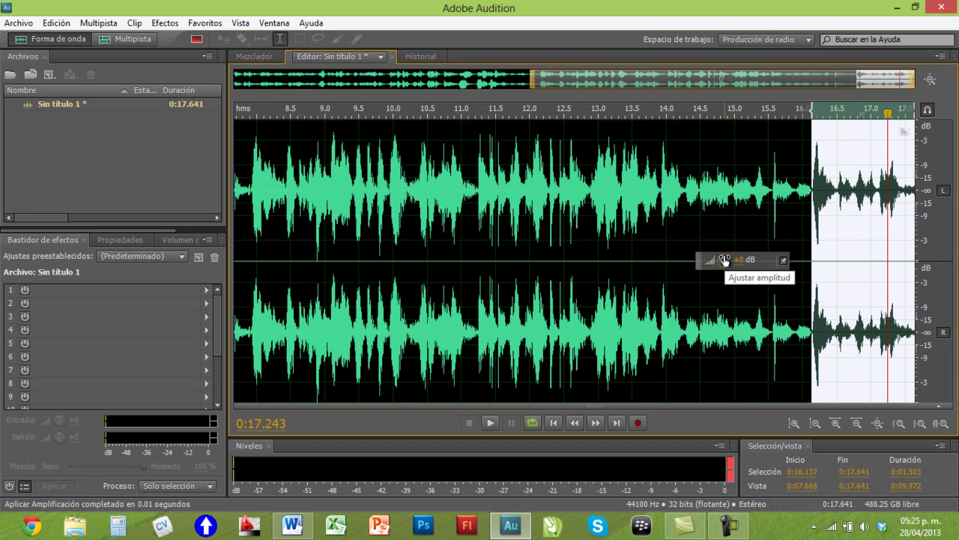
pyautogui.click(781, 204)
pyautogui.click(722, 218)
# Step: Play the whole recording from the beginning to listen to the edits
pyautogui.press('\\')
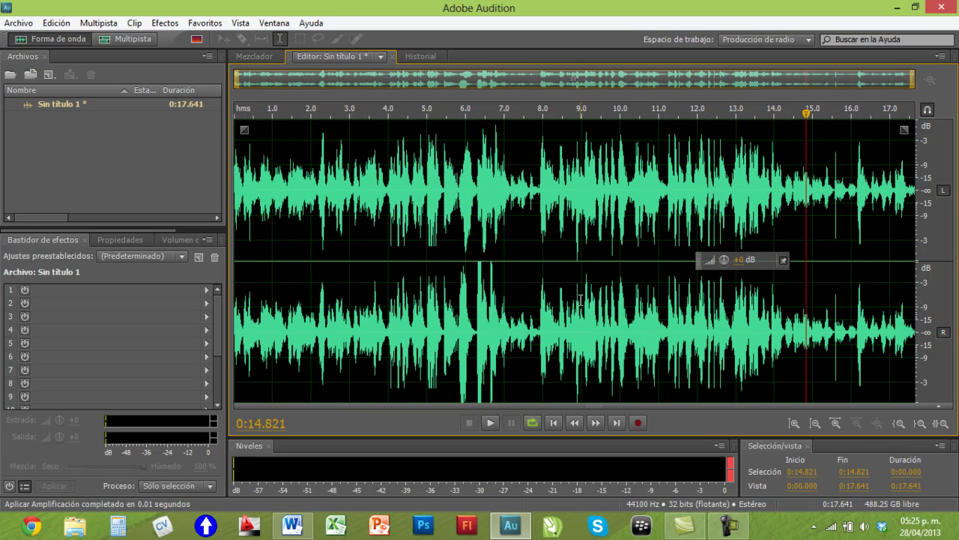
pyautogui.click(553, 424)
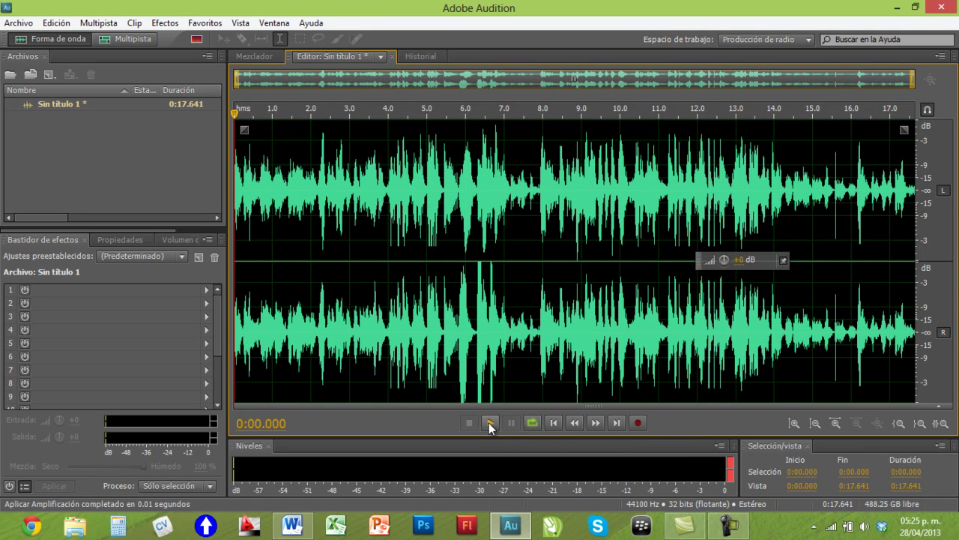
pyautogui.click(489, 423)
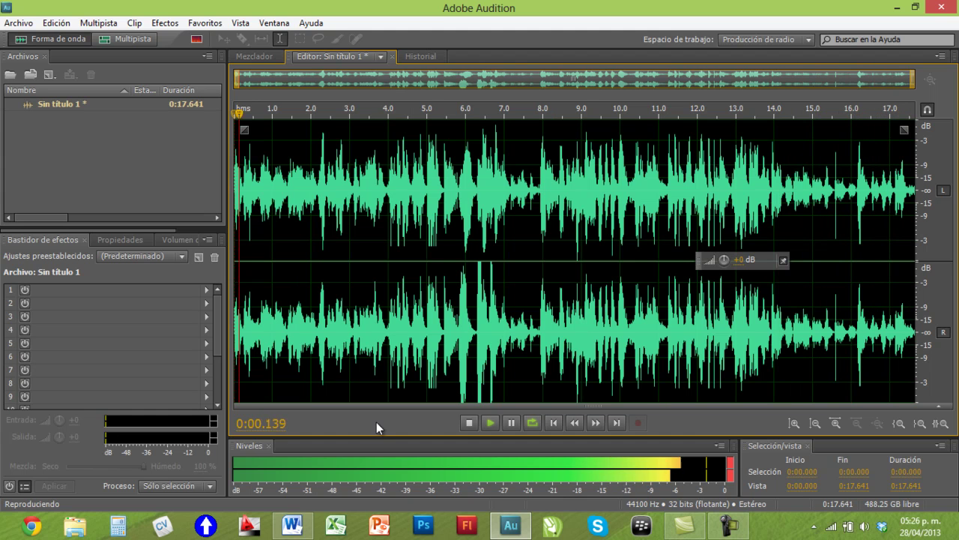
pyautogui.click(470, 423)
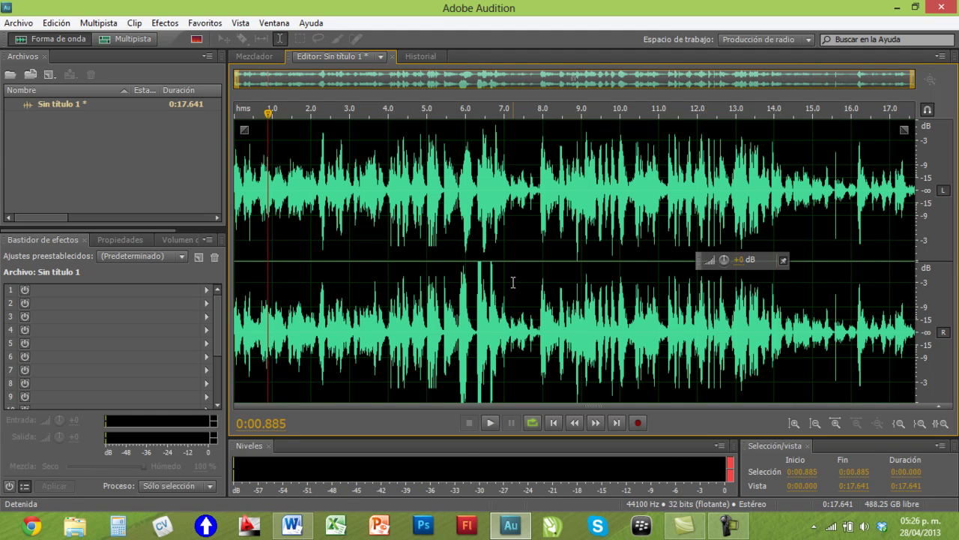
# Step: Select the passage from 0:05.800 to 0:06.902 and preview the Bordeador modulation effect on it with the Aural preset
pyautogui.scroll(3, 513, 282)
pyautogui.moveTo(466, 225); pyautogui.dragTo(599, 202)
pyautogui.click(164, 23)
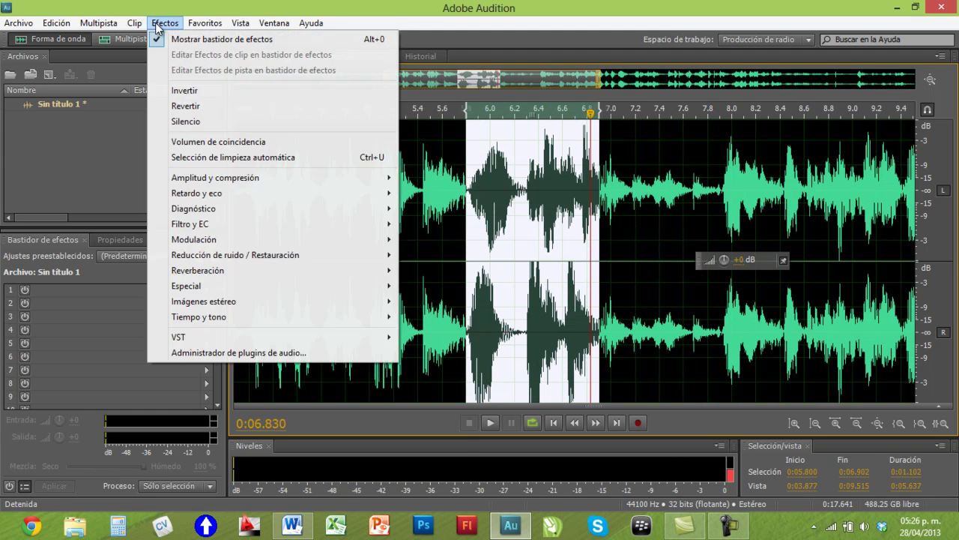
pyautogui.moveTo(243, 200)
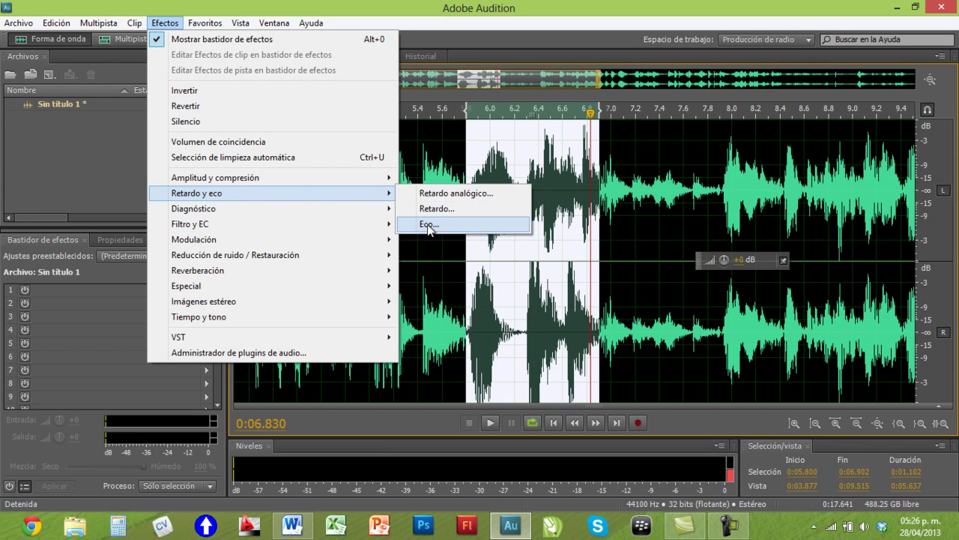
pyautogui.moveTo(278, 240)
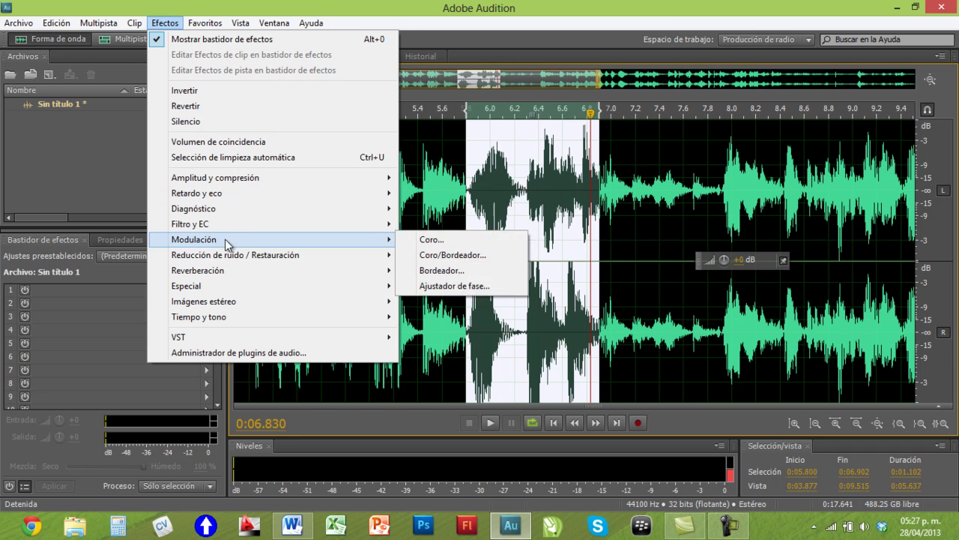
pyautogui.click(449, 271)
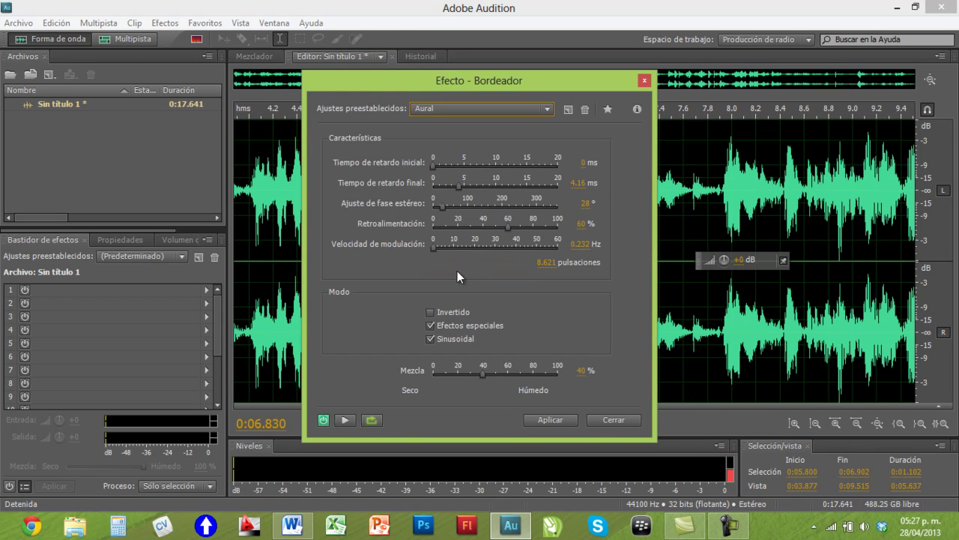
pyautogui.click(351, 422)
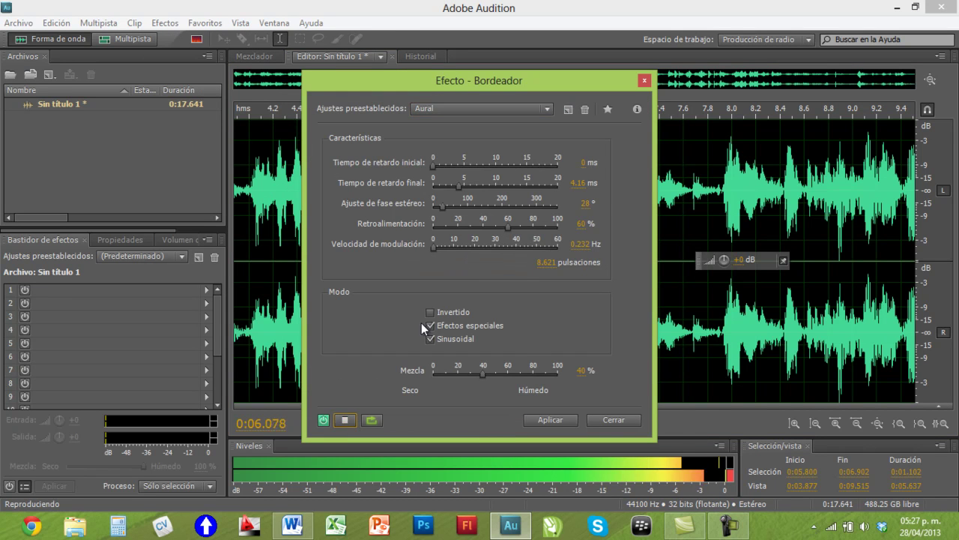
# Step: Audition the Flange heavy, Guitarra de Dan, Haight-Ashbury and FlangeVerb presets during the Bordeador preview
pyautogui.click(465, 109)
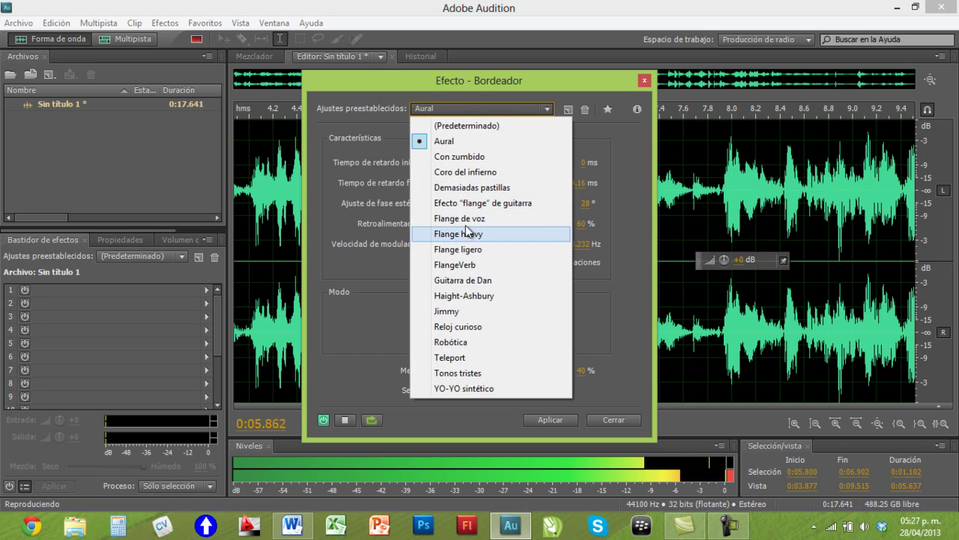
pyautogui.click(466, 233)
pyautogui.click(458, 106)
pyautogui.click(488, 280)
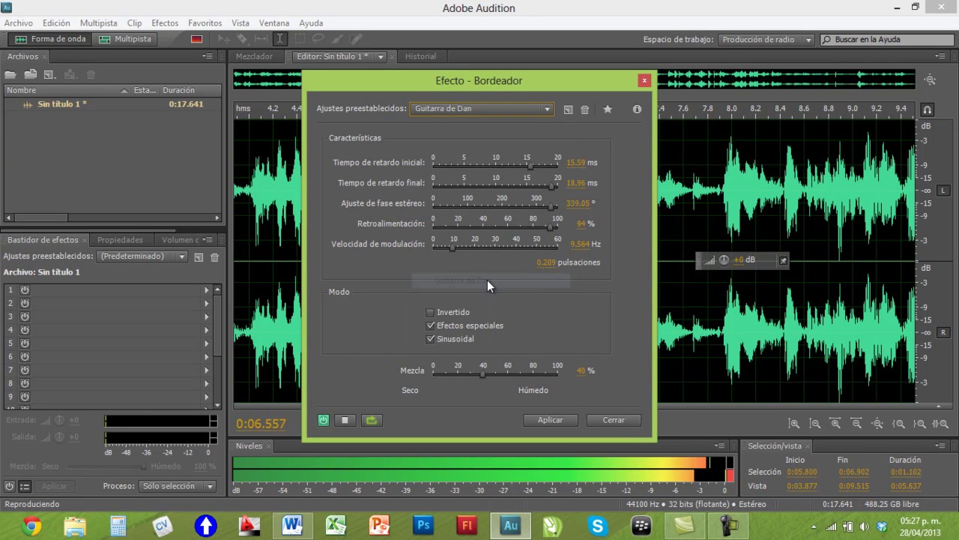
pyautogui.click(461, 108)
pyautogui.click(467, 295)
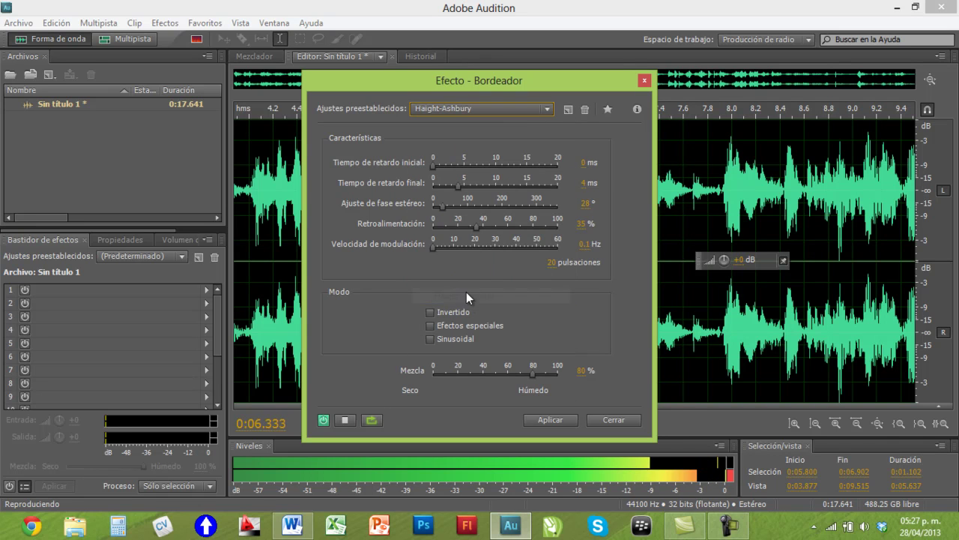
pyautogui.click(470, 110)
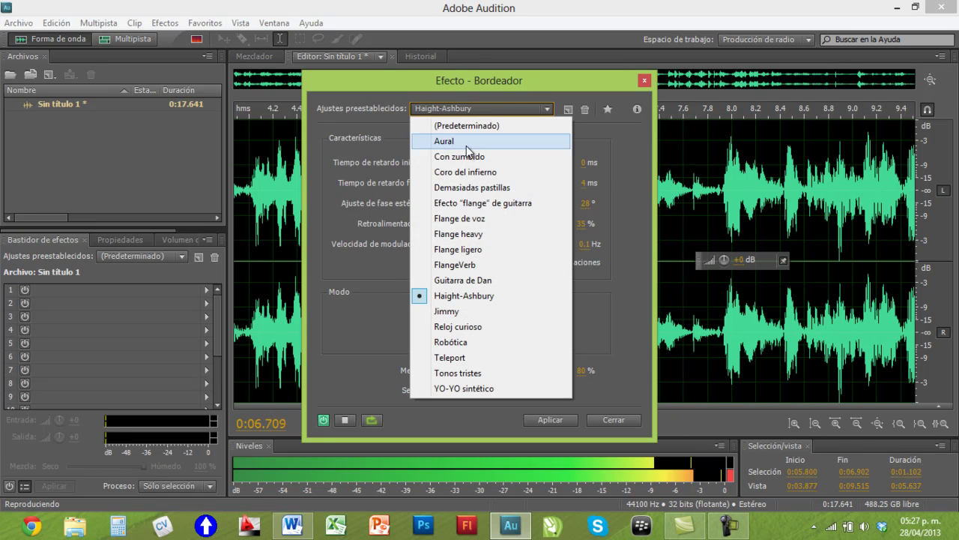
pyautogui.click(477, 264)
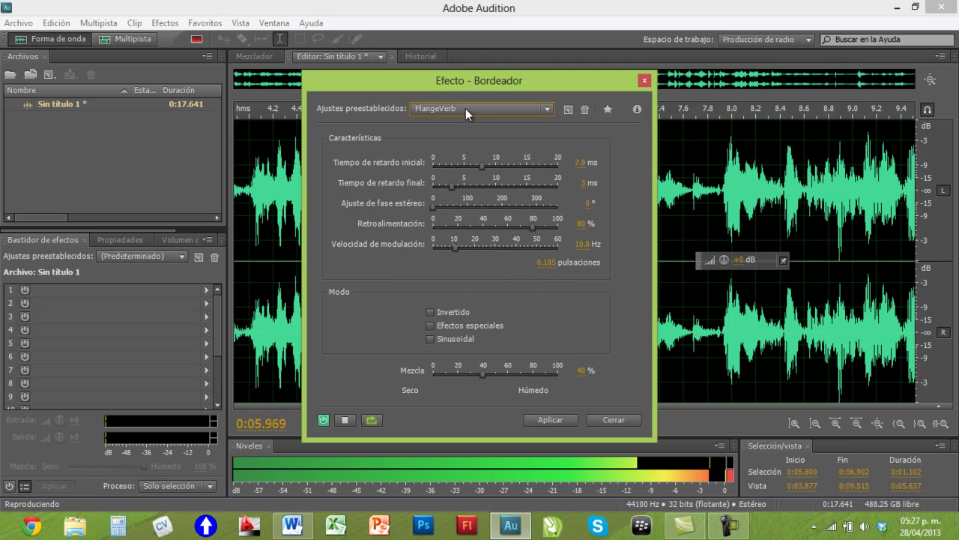
# Step: Choose the Flange heavy preset and apply the Bordeador effect to the selected passage
pyautogui.click(465, 108)
pyautogui.click(472, 233)
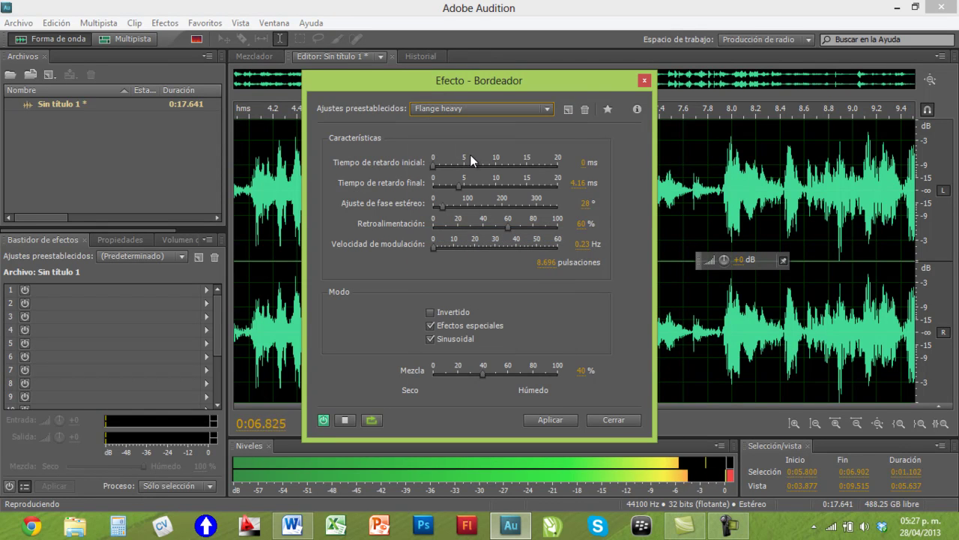
pyautogui.click(554, 420)
# Step: Clear the selection and play the recording from about 0:04.834 to listen to the flanged passage
pyautogui.click(438, 187)
pyautogui.scroll(-2, 439, 188)
pyautogui.moveTo(437, 112); pyautogui.dragTo(401, 113)
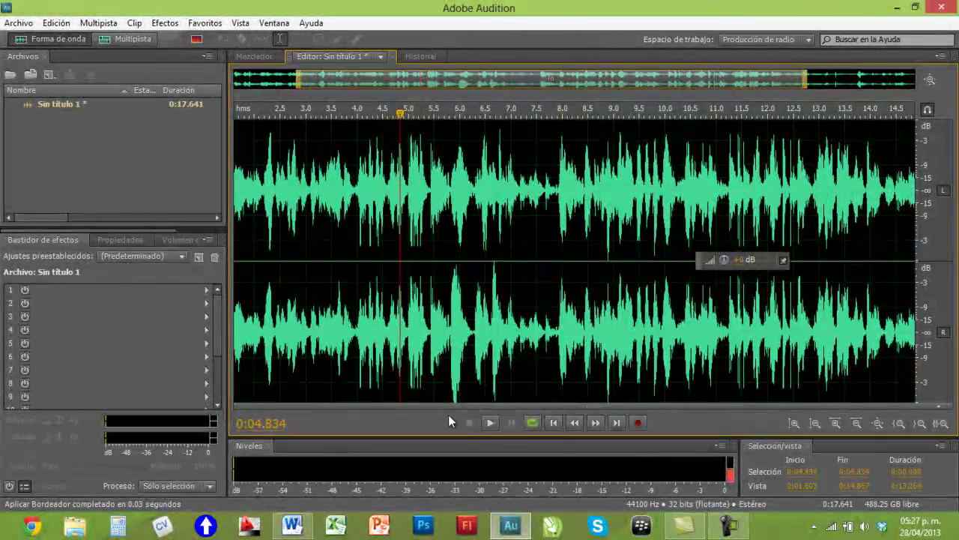
pyautogui.click(490, 424)
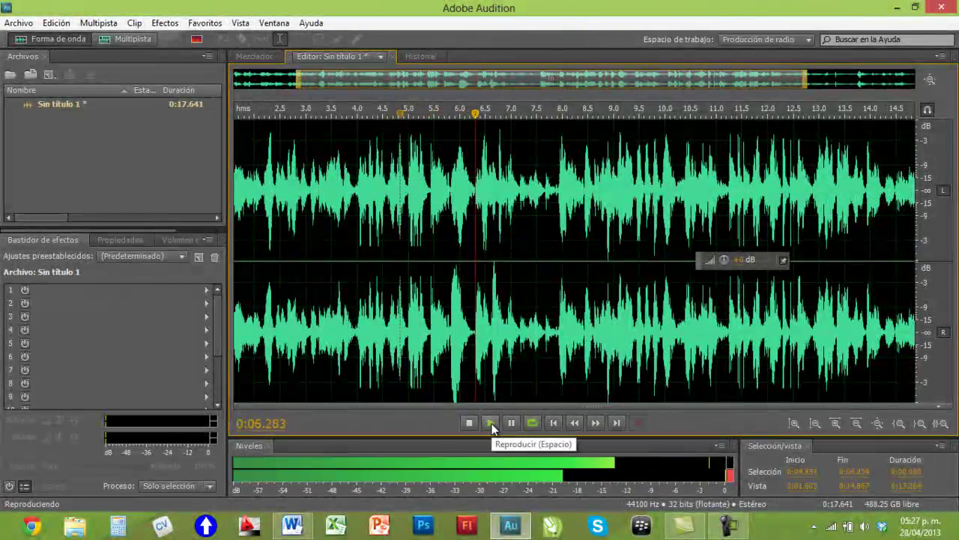
pyautogui.click(470, 423)
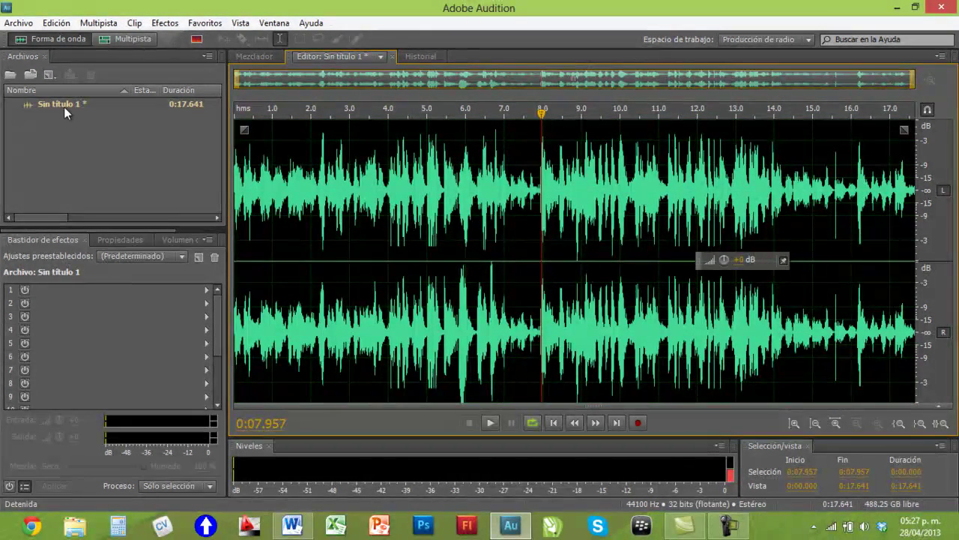
# Step: Create a new multitrack session from the Sin título 1 recording, with the Desktop as its folder location
pyautogui.click(110, 105)
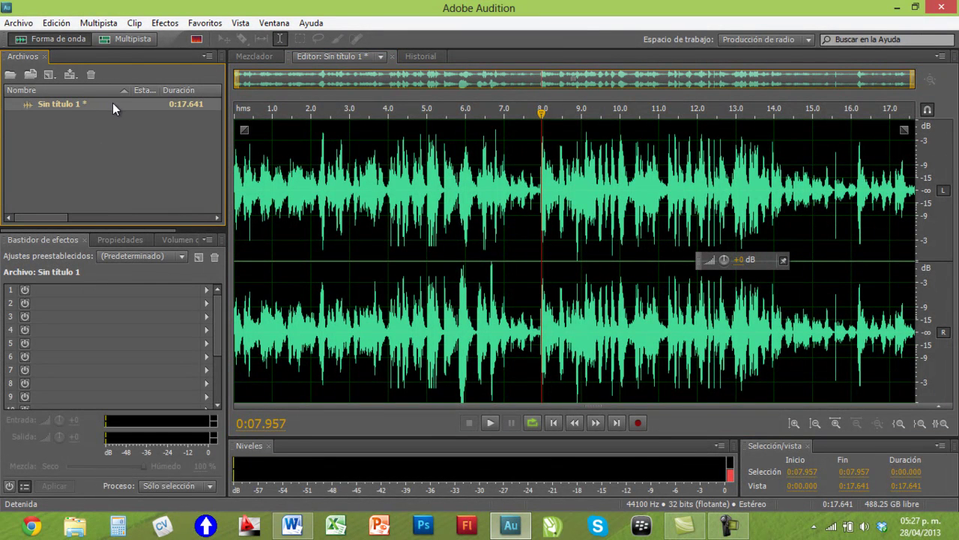
pyautogui.click(70, 74)
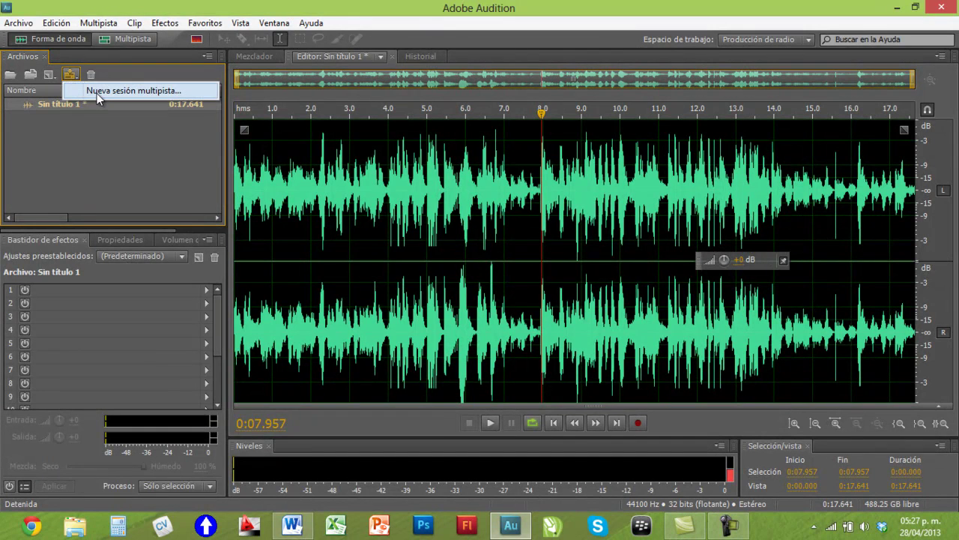
pyautogui.click(99, 91)
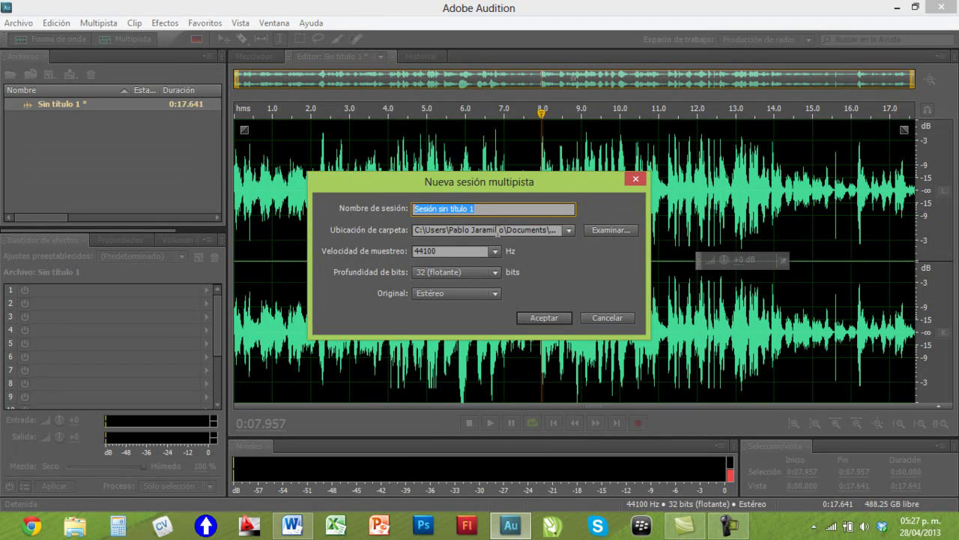
pyautogui.click(564, 234)
pyautogui.click(611, 231)
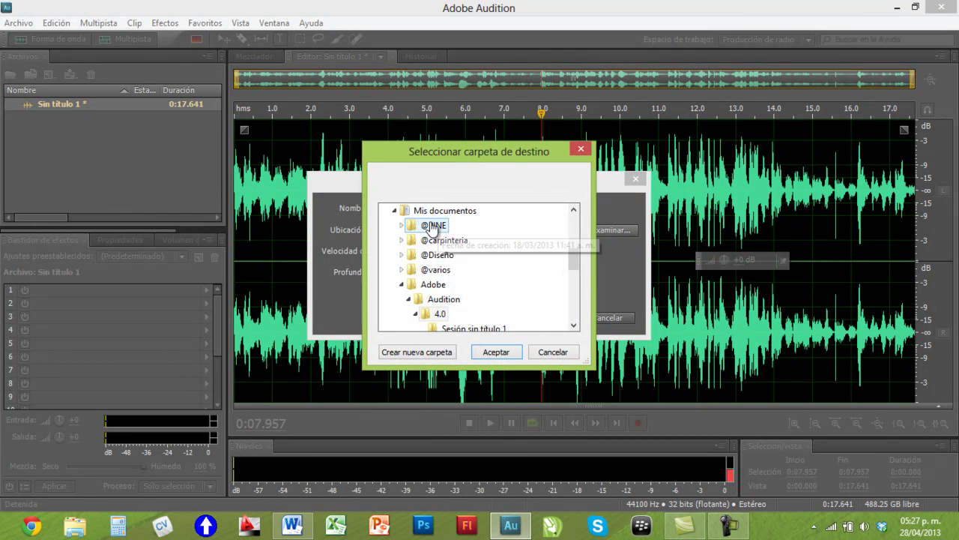
pyautogui.click(394, 210)
pyautogui.scroll(5, 394, 218)
pyautogui.click(413, 212)
pyautogui.click(505, 351)
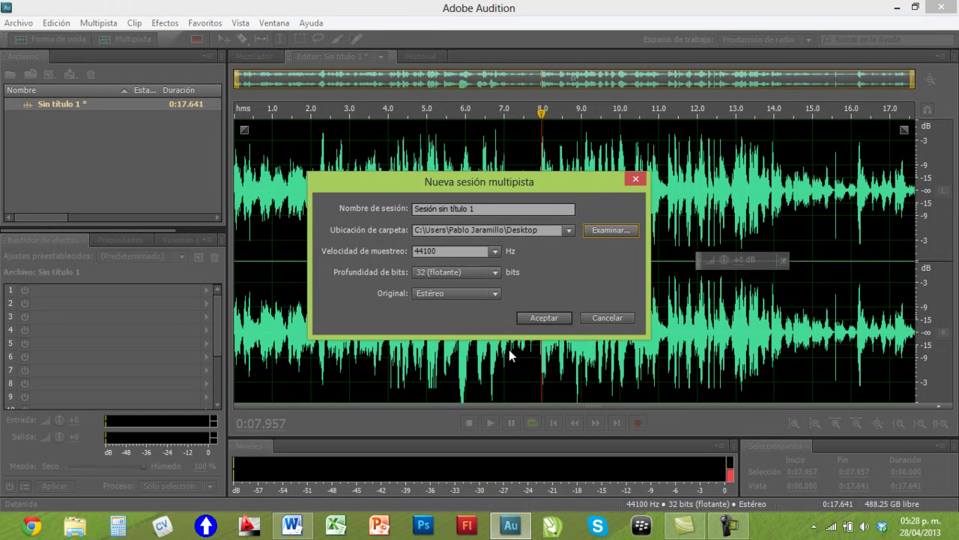
pyautogui.click(554, 317)
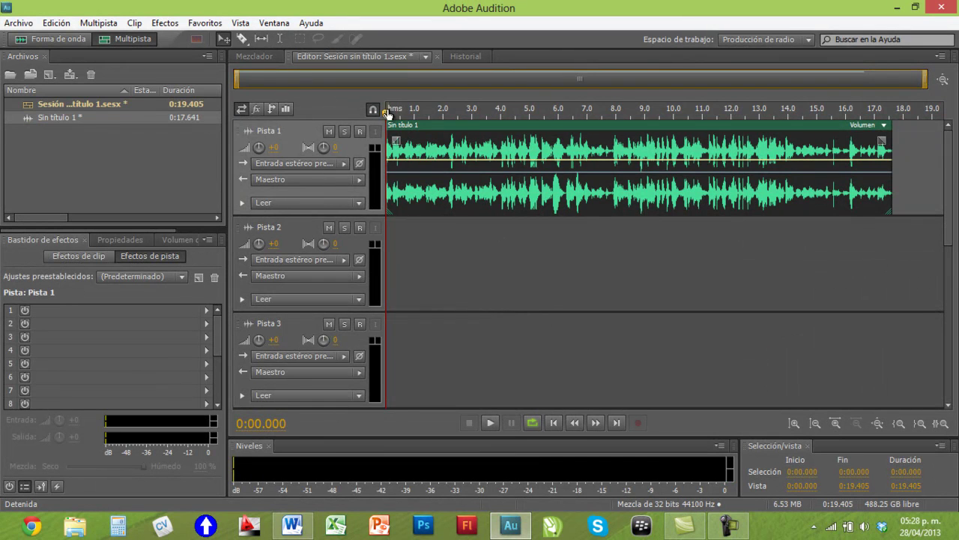
# Step: Play the start of the multitrack session briefly and look through its available tracks, ending on Pista 2
pyautogui.press('space')
pyautogui.press('space')
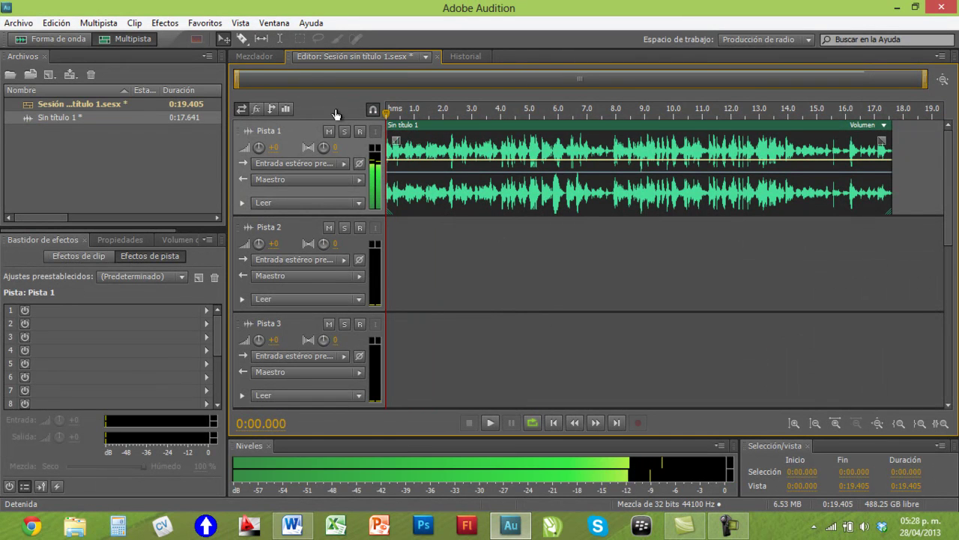
pyautogui.moveTo(452, 151)
pyautogui.mouseDown()
pyautogui.moveTo(500, 152)
pyautogui.moveTo(449, 152)
pyautogui.mouseUp()
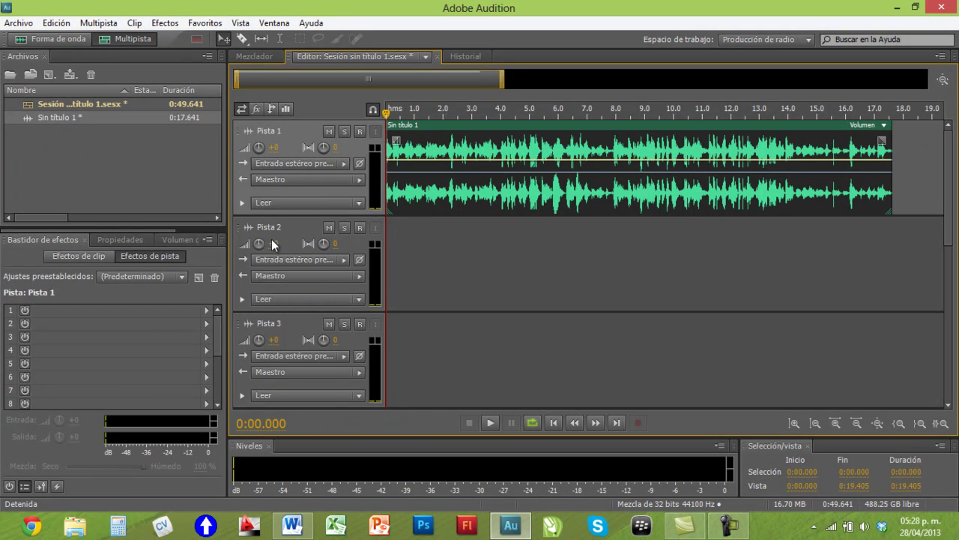
pyautogui.moveTo(948, 188); pyautogui.dragTo(948, 343)
pyautogui.scroll(5, 402, 247)
pyautogui.click(434, 256)
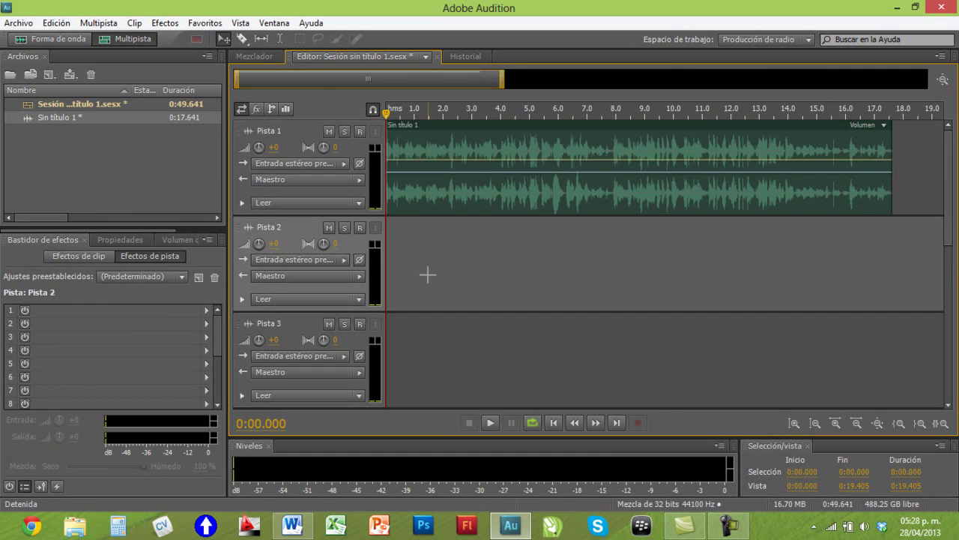
# Step: Open the Metallica song "Wherever I May Roam" MP3 file from the Desktop
pyautogui.click(18, 24)
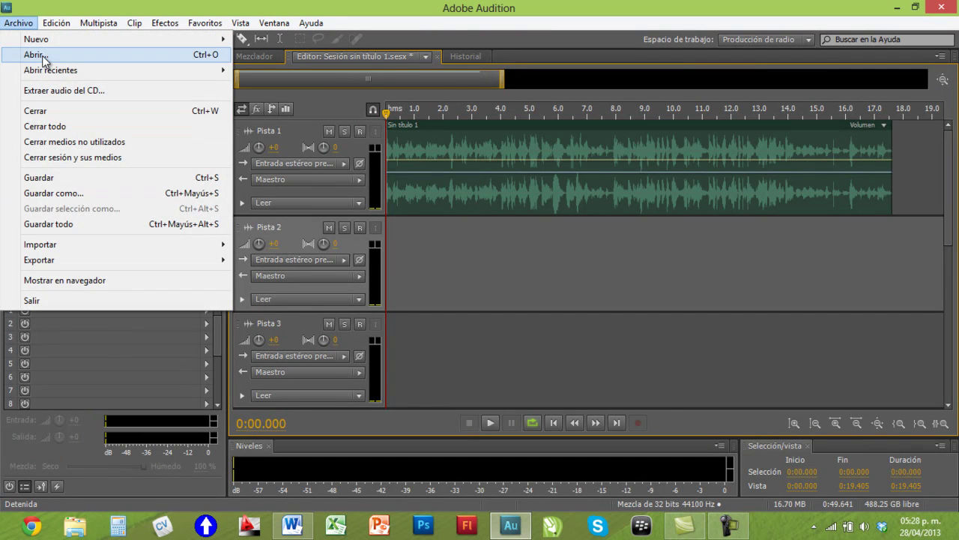
pyautogui.click(17, 23)
pyautogui.click(17, 22)
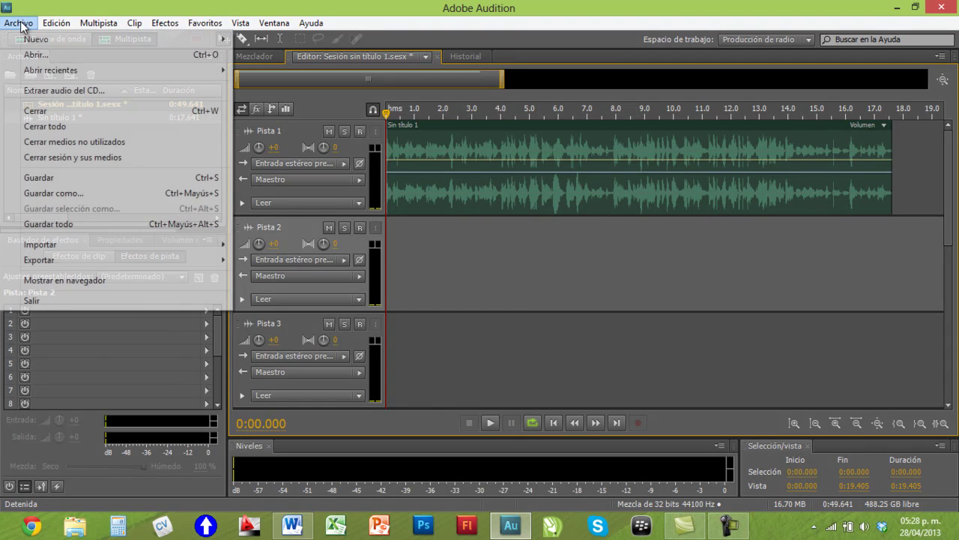
pyautogui.click(36, 55)
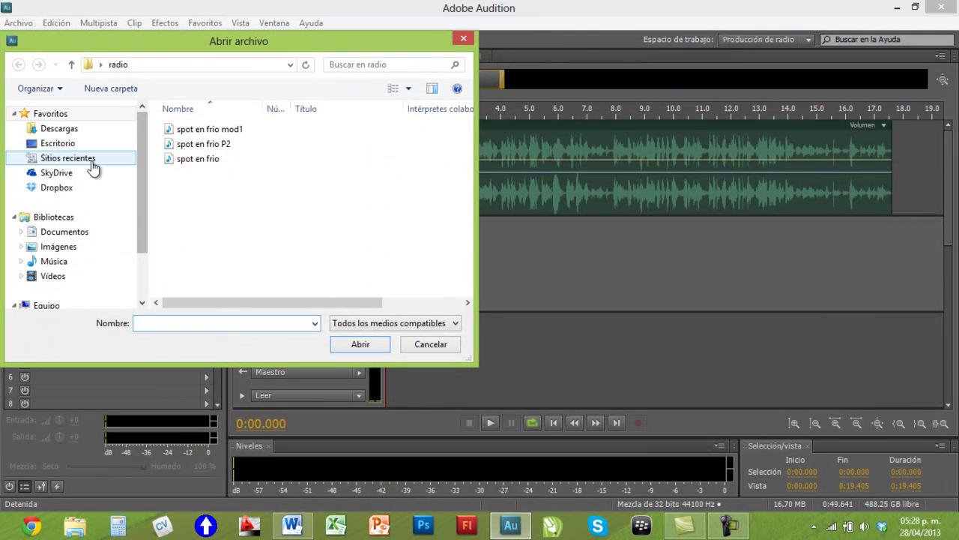
pyautogui.click(58, 143)
pyautogui.moveTo(468, 179); pyautogui.dragTo(470, 254)
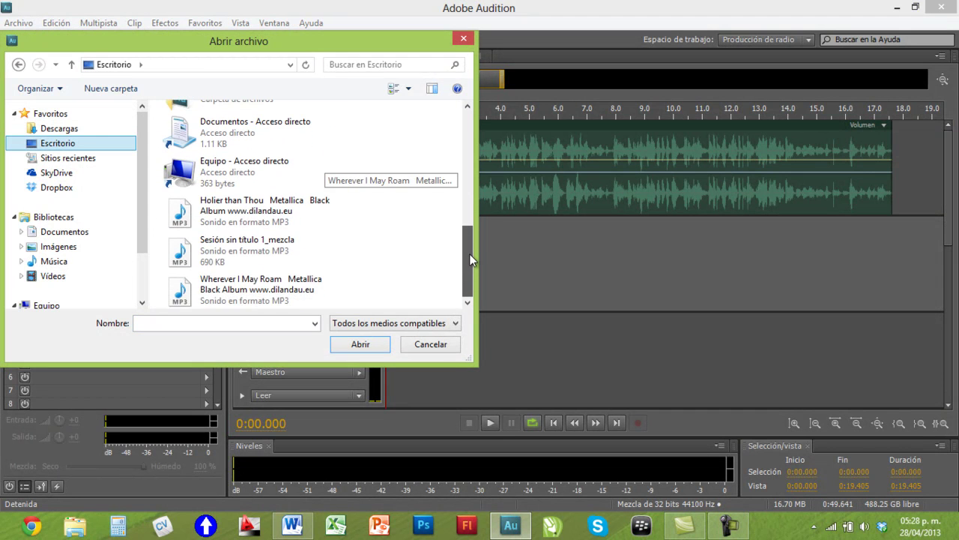
pyautogui.doubleClick(184, 290)
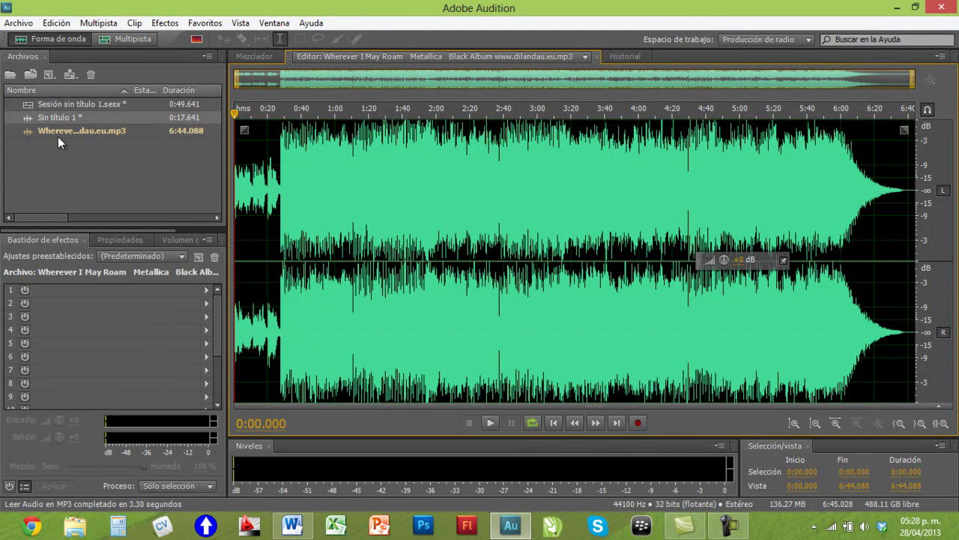
# Step: Return to the multitrack session and place the Metallica song at the start of Pista 2
pyautogui.click(61, 132)
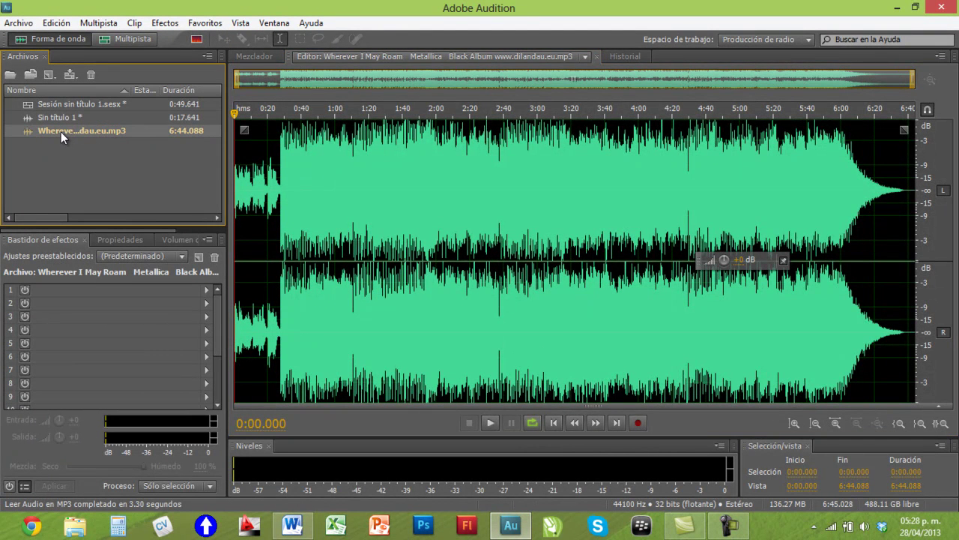
pyautogui.doubleClick(70, 106)
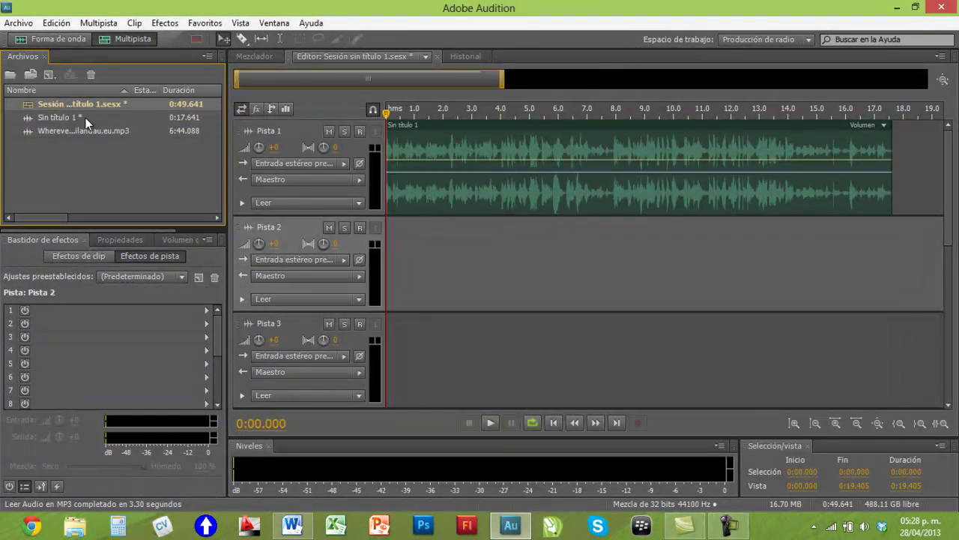
pyautogui.moveTo(51, 131); pyautogui.dragTo(449, 251)
# Step: Move the voice clip on Pista 1 to start at about 0:03 and play the mix from the beginning
pyautogui.moveTo(420, 193); pyautogui.dragTo(509, 201)
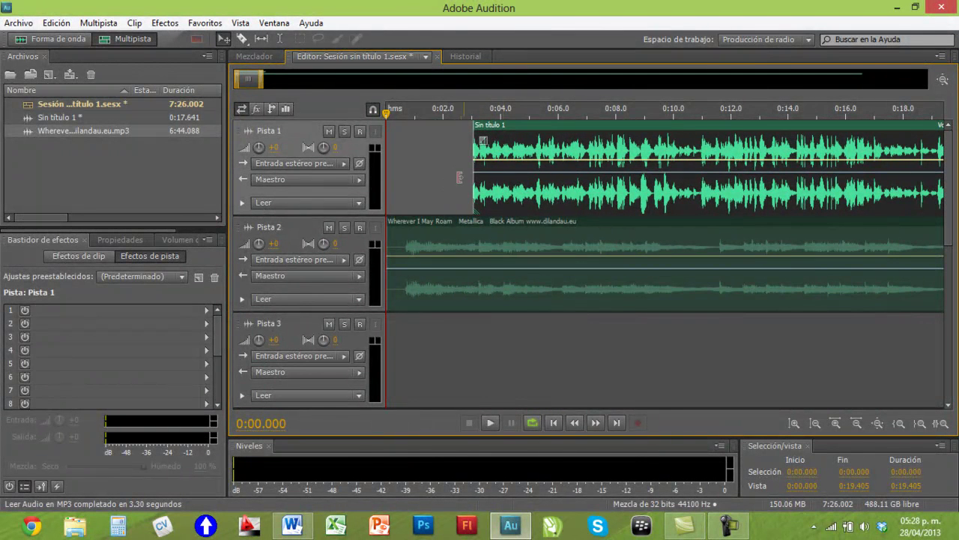
pyautogui.click(491, 423)
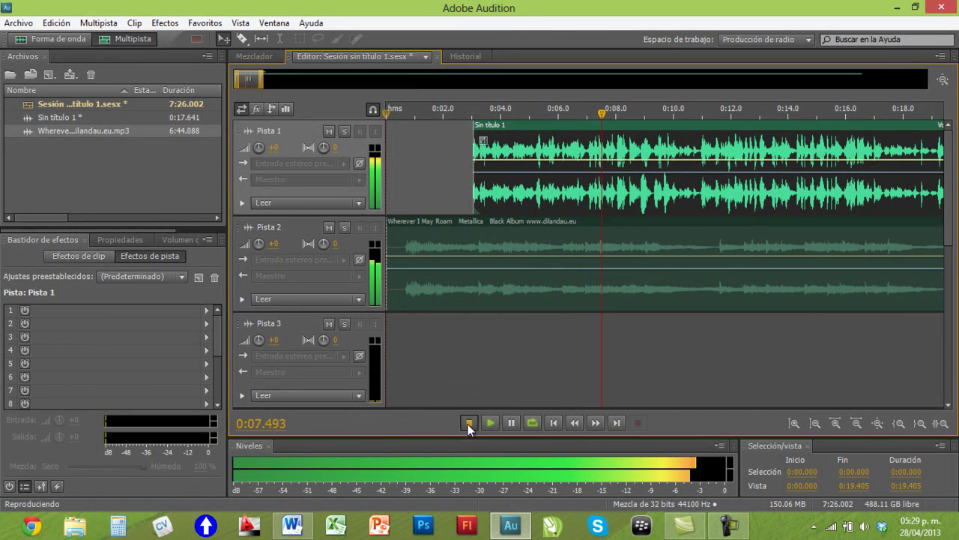
pyautogui.click(468, 424)
pyautogui.moveTo(600, 114); pyautogui.dragTo(378, 119)
# Step: Split the Metallica song clip on Pista 2 at 0:00.640, just before its music begins
pyautogui.click(442, 269)
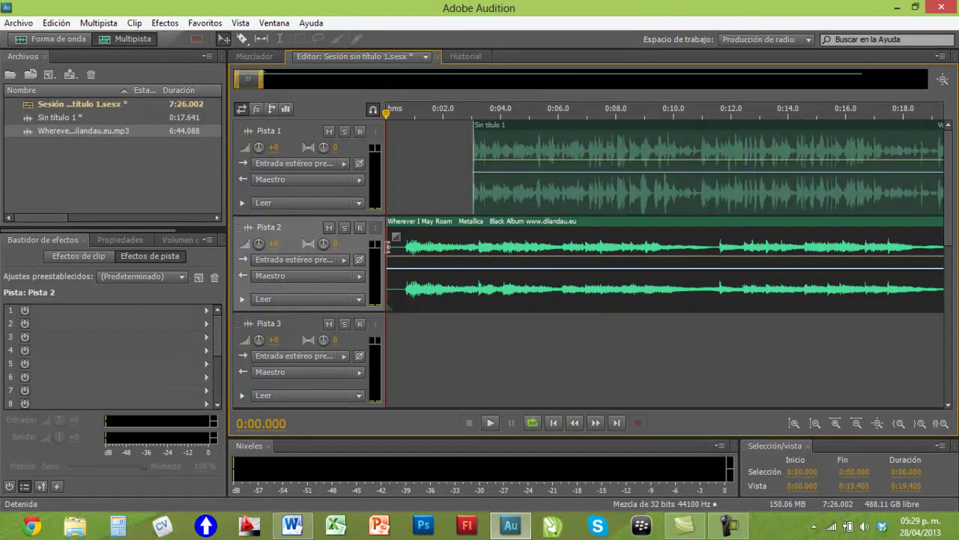
pyautogui.scroll(-2, 411, 252)
pyautogui.scroll(2, 425, 274)
pyautogui.click(835, 425)
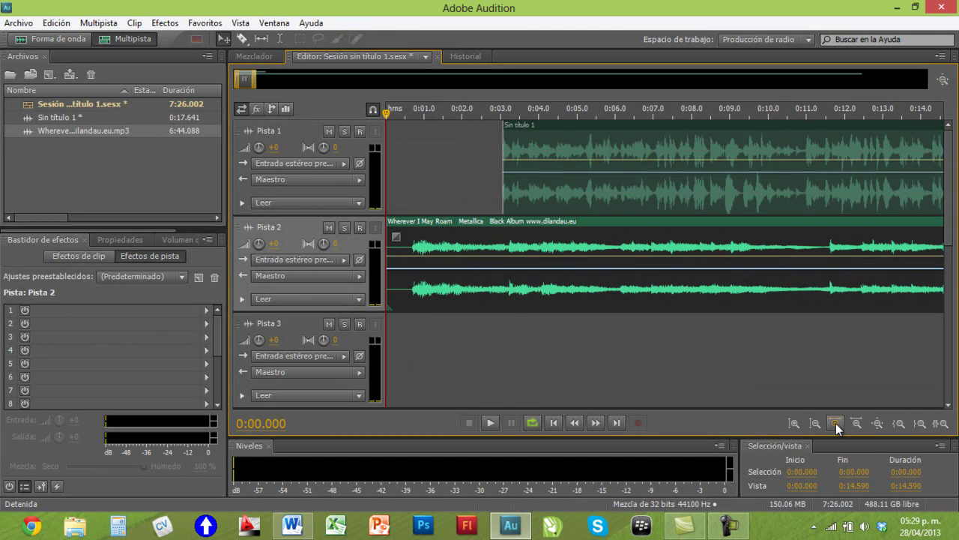
pyautogui.click(836, 423)
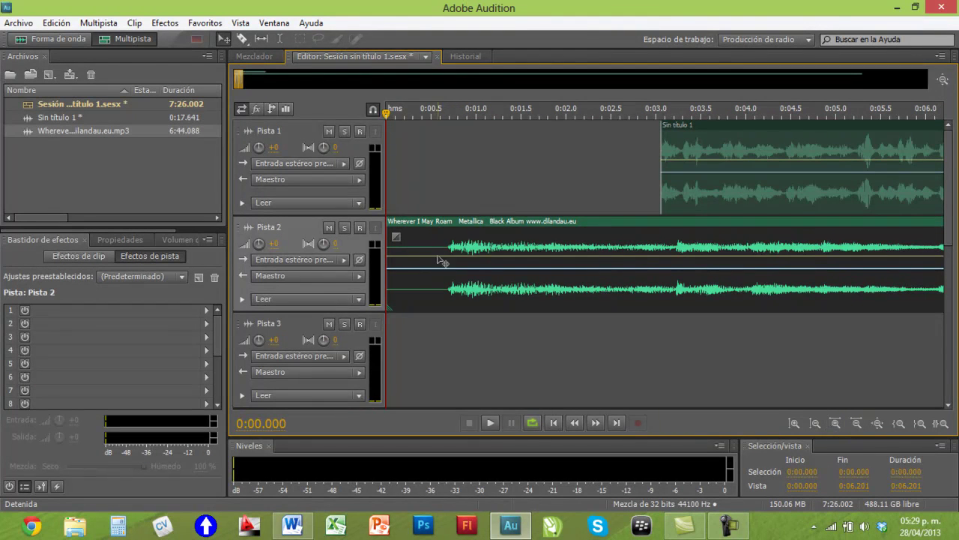
pyautogui.moveTo(385, 115); pyautogui.dragTo(443, 122)
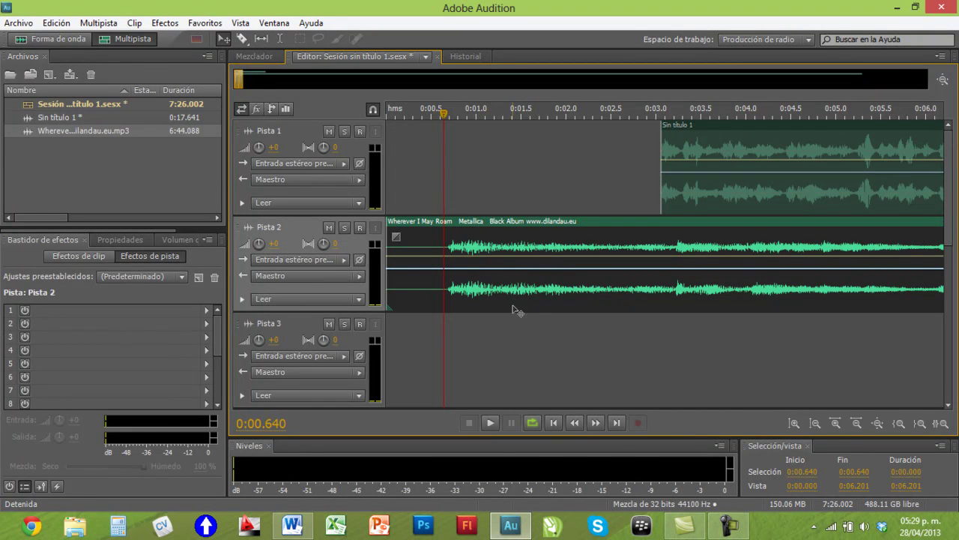
pyautogui.click(707, 197)
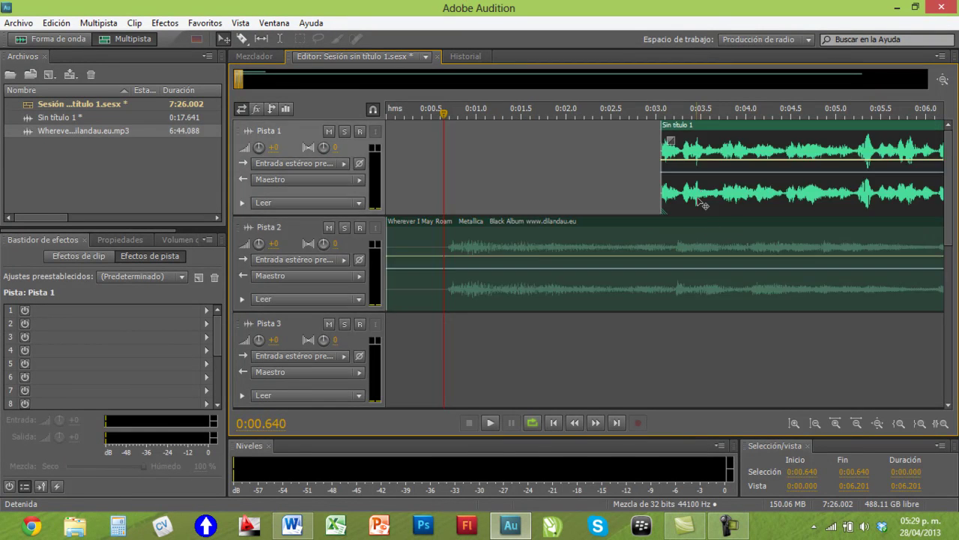
pyautogui.click(566, 256)
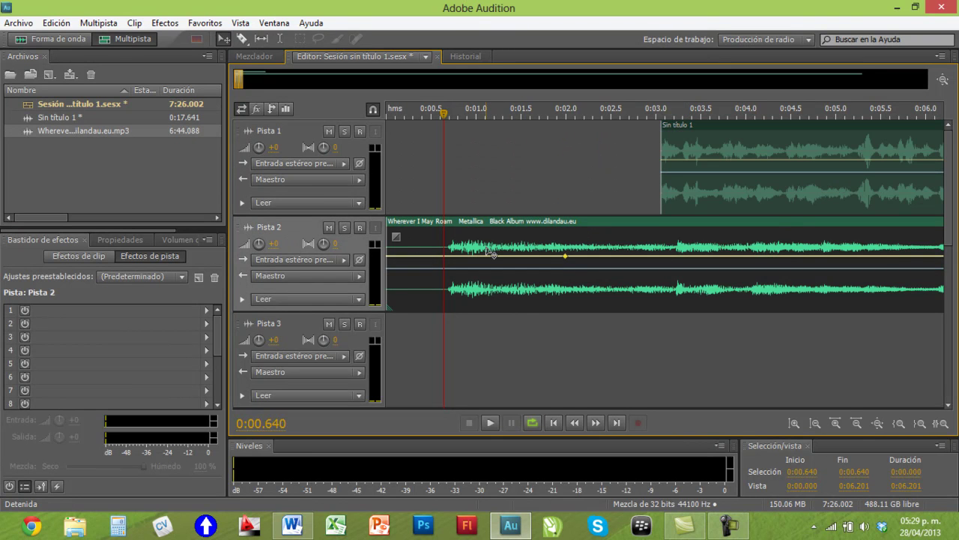
pyautogui.hotkey('ctrl', 'k')
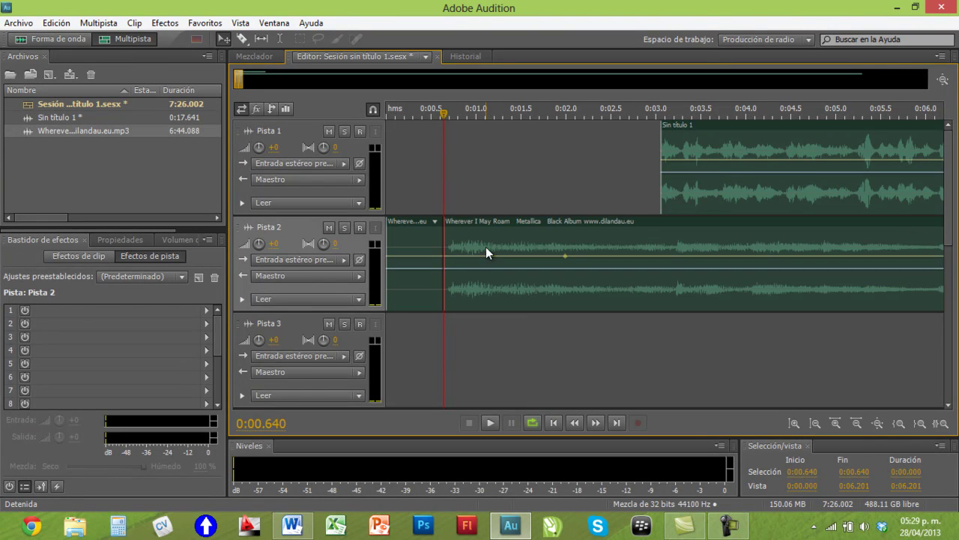
# Step: Delete the short silent opening piece on Pista 2 and move the remaining song clip to the start of the track
pyautogui.click(421, 243)
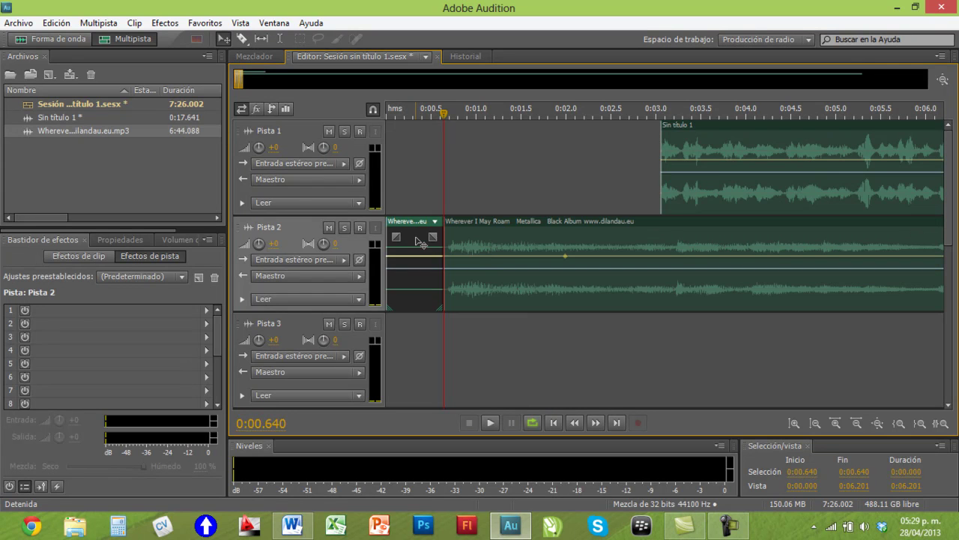
pyautogui.press('Delete')
pyautogui.moveTo(529, 249); pyautogui.dragTo(470, 251)
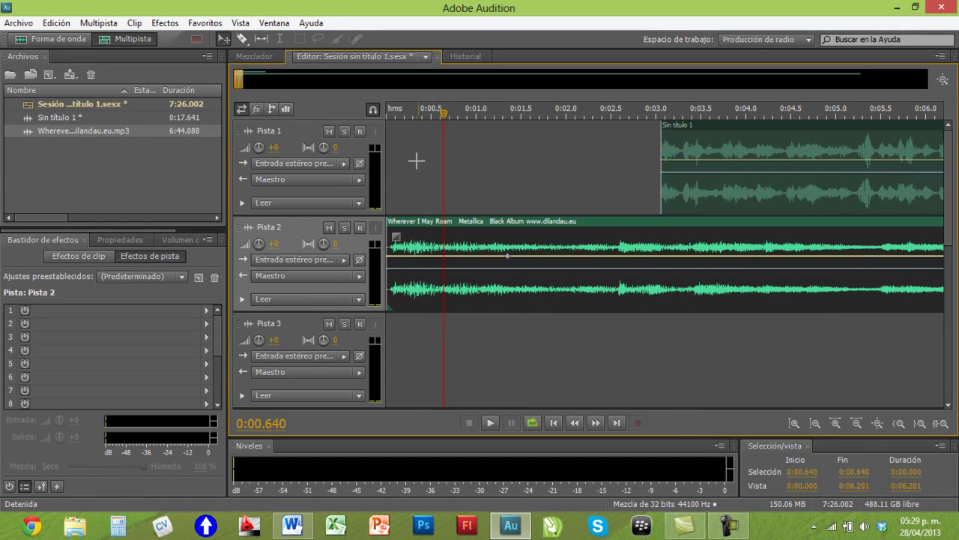
# Step: Play the mix from the beginning and pause it at about 0:05, after the voice has entered
pyautogui.moveTo(442, 118); pyautogui.dragTo(386, 113)
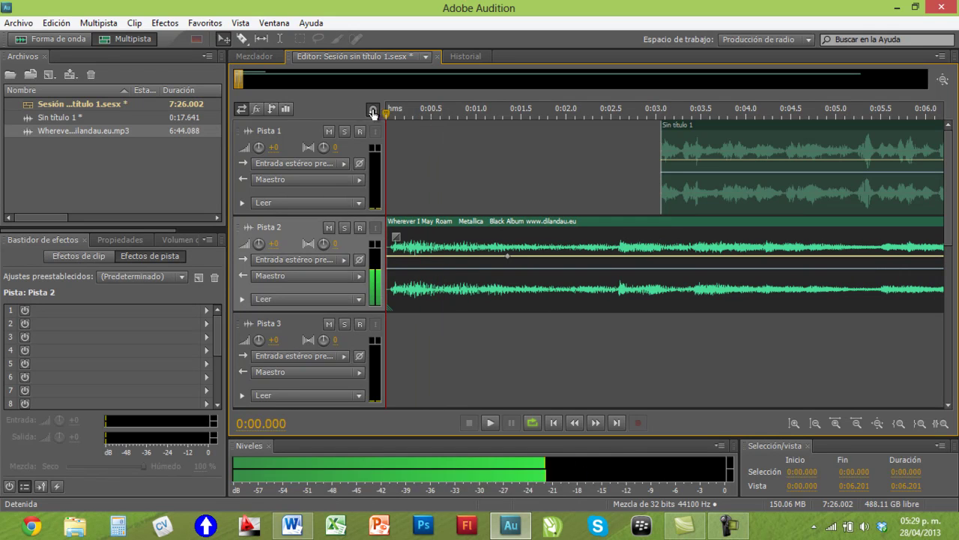
pyautogui.click(491, 422)
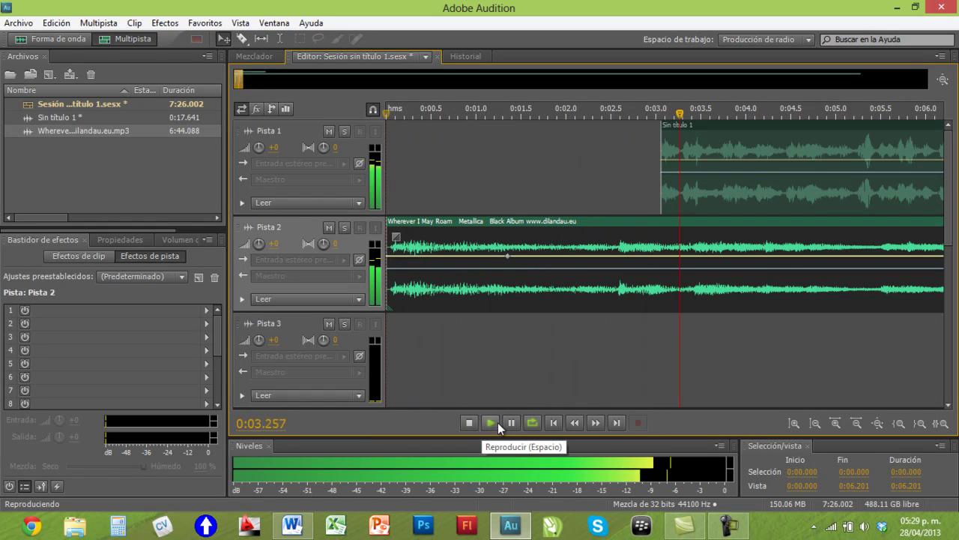
pyautogui.click(512, 423)
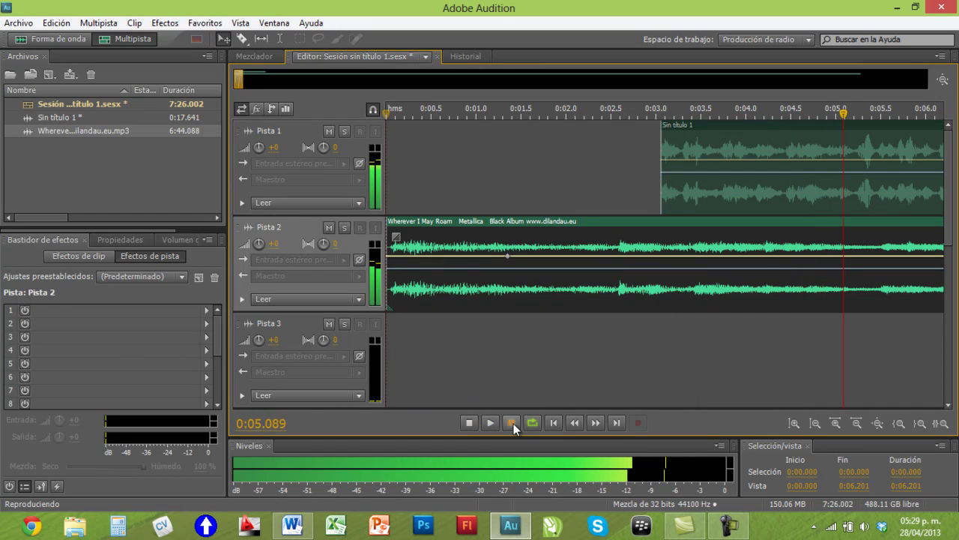
# Step: Add two volume keyframes to the song clip on Pista 2 at about 0:03, where the voice starts, and lower the second one
pyautogui.moveTo(524, 110); pyautogui.dragTo(637, 111)
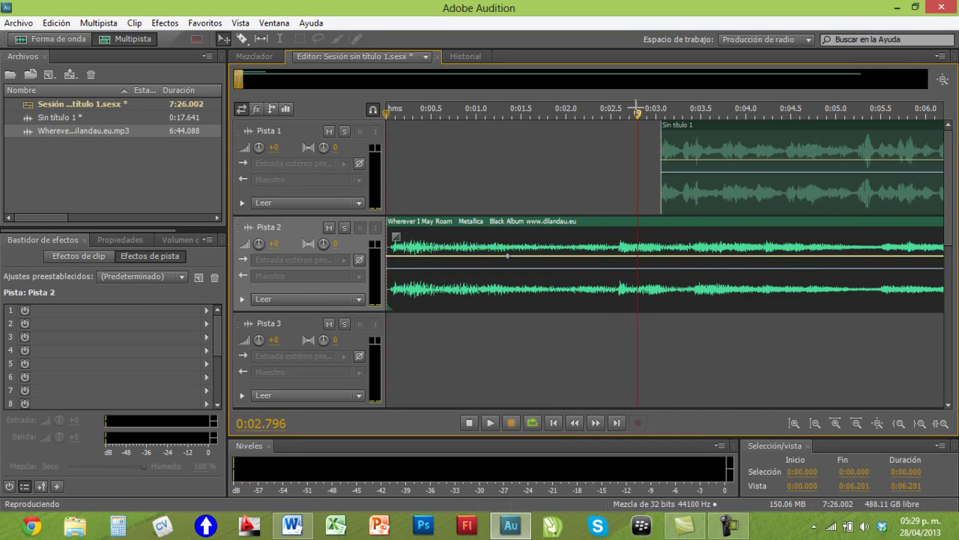
pyautogui.click(691, 152)
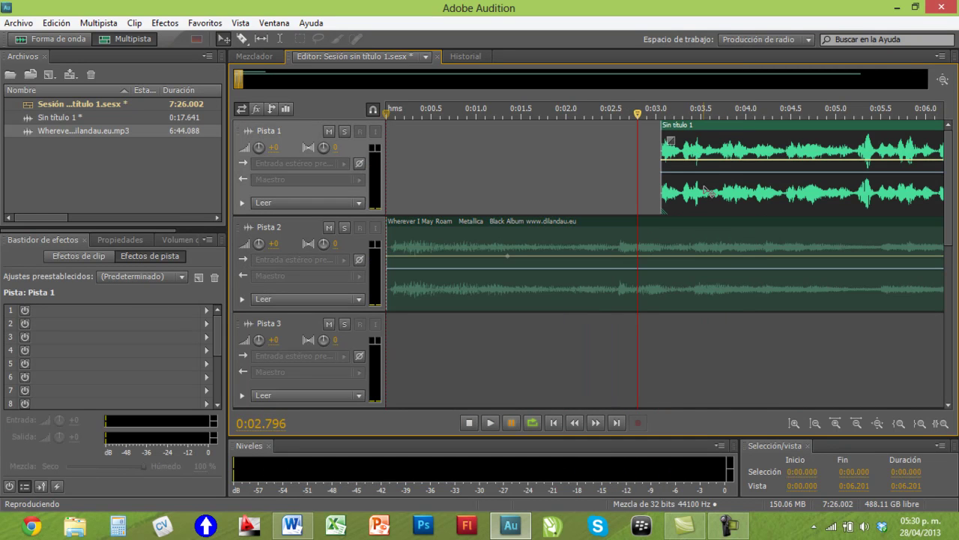
pyautogui.click(659, 246)
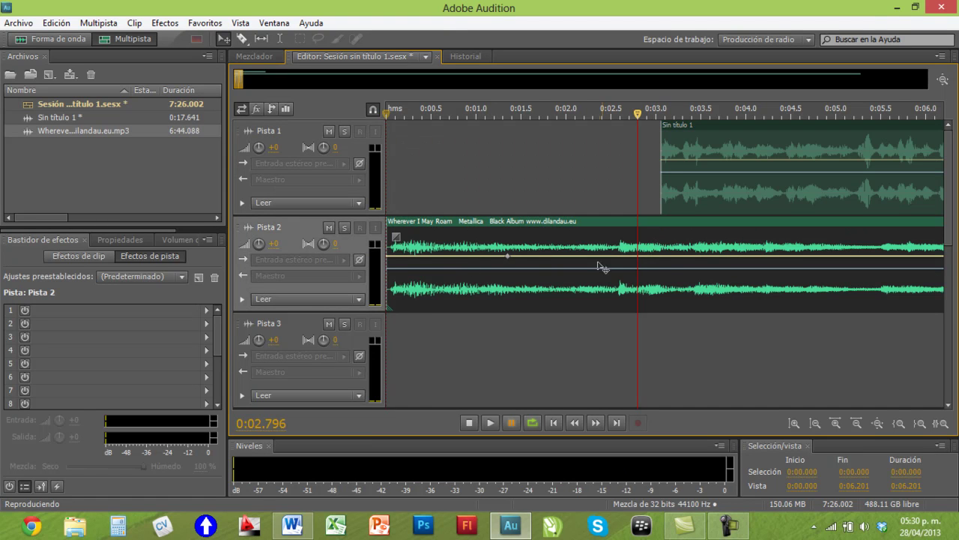
pyautogui.click(661, 256)
pyautogui.click(684, 256)
pyautogui.moveTo(685, 257); pyautogui.dragTo(687, 291)
# Step: Play the mix from 0:01.890 through the volume drop and stop shortly after 0:05
pyautogui.moveTo(635, 114); pyautogui.dragTo(557, 114)
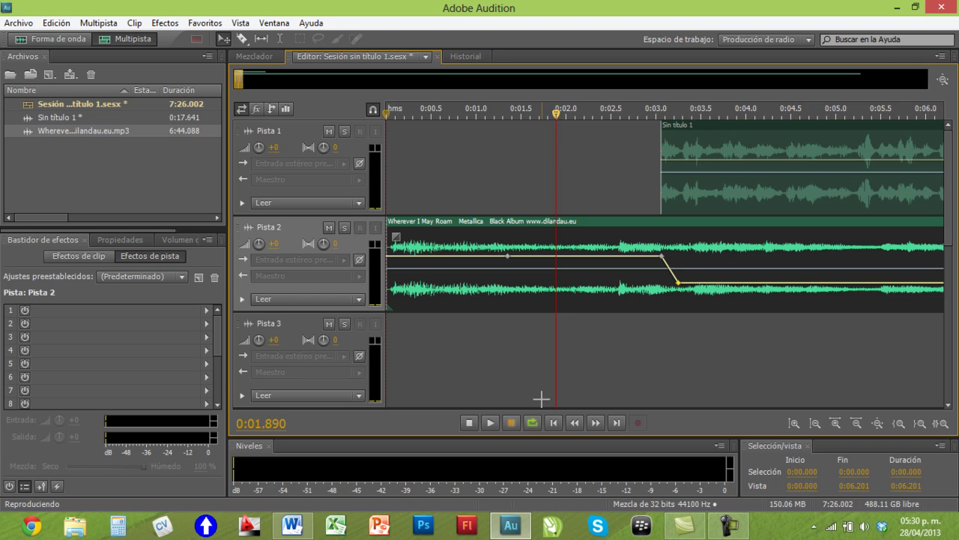
pyautogui.click(491, 423)
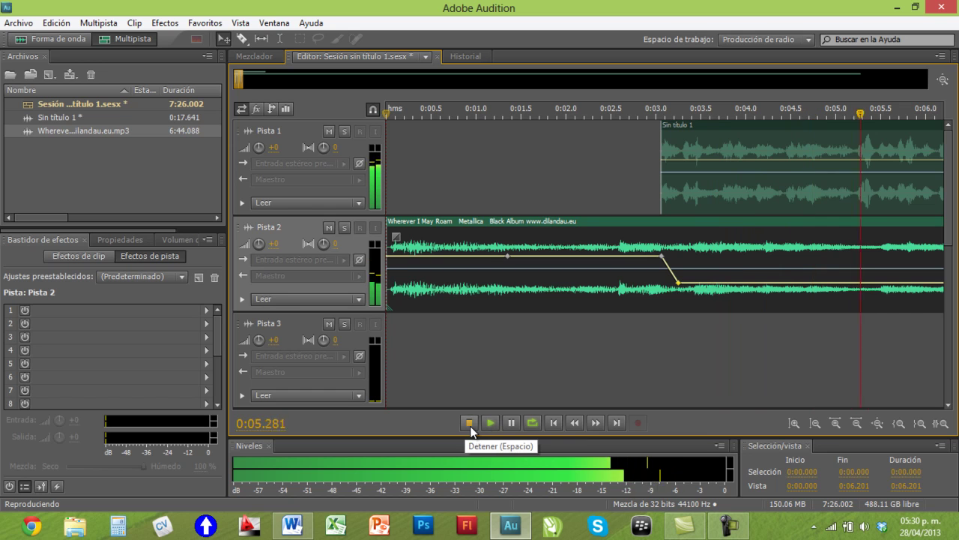
pyautogui.click(470, 424)
# Step: Raise the lowered volume keyframe on Pista 2 to the clip's middle line and play the mix from 0:01.890 to about 0:10
pyautogui.moveTo(682, 288); pyautogui.dragTo(678, 269)
pyautogui.click(666, 111)
pyautogui.click(555, 270)
pyautogui.click(492, 423)
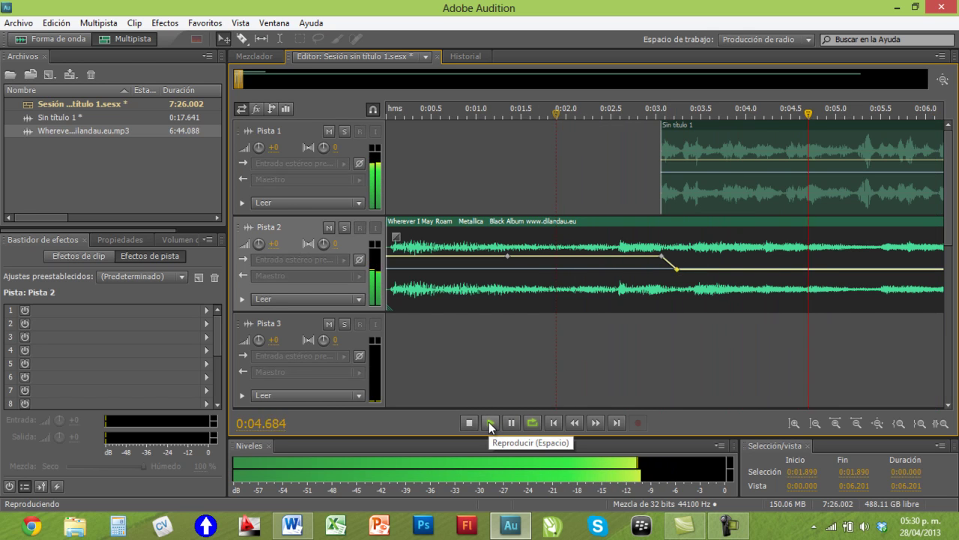
pyautogui.click(854, 424)
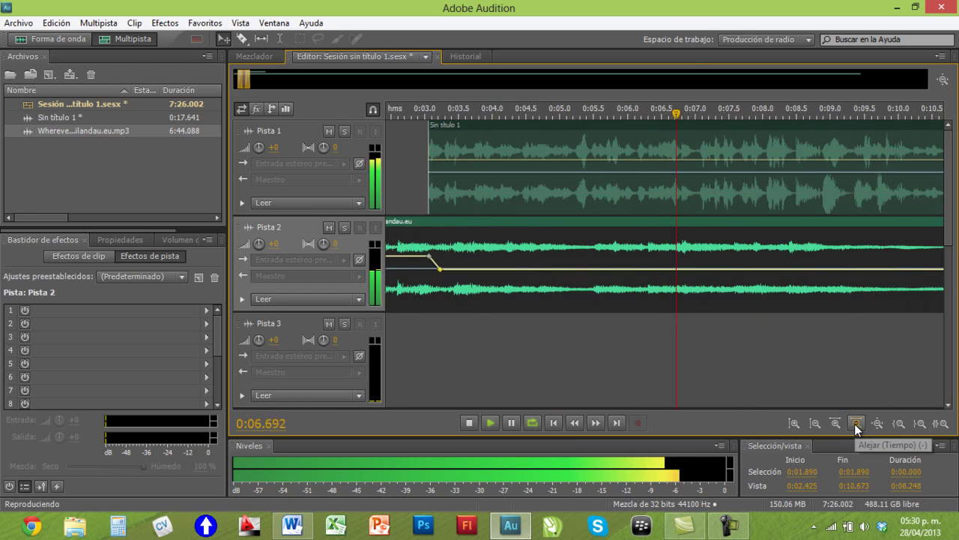
pyautogui.click(854, 424)
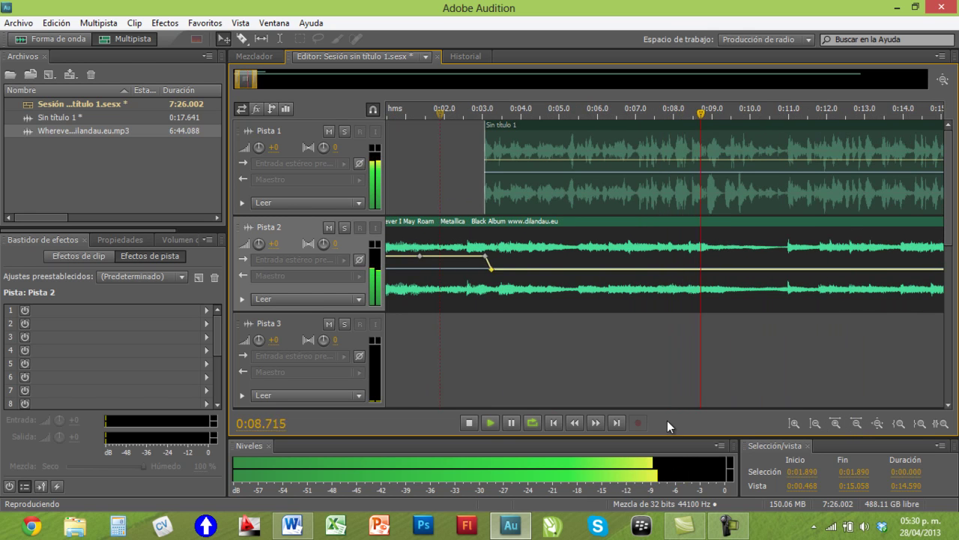
pyautogui.click(470, 422)
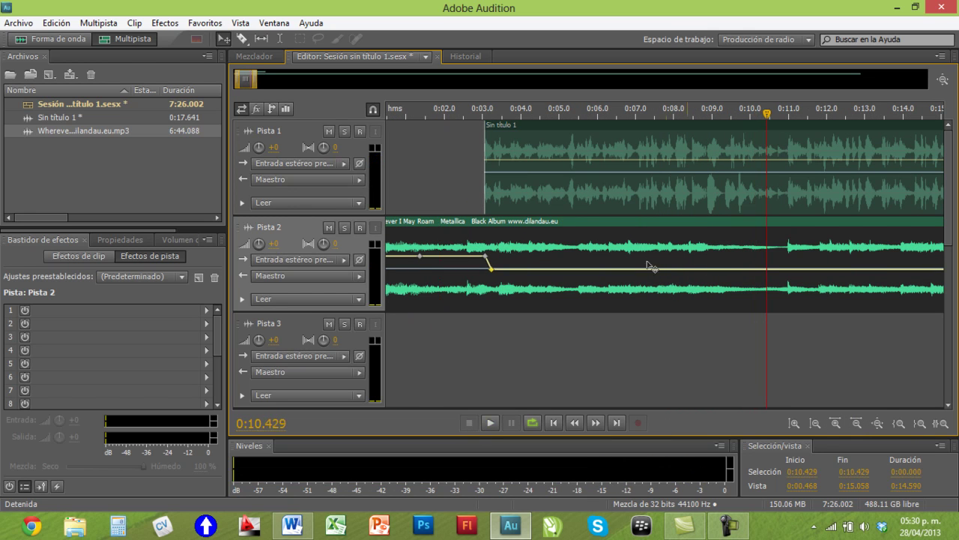
# Step: Split the song clip on Pista 2 at 0:08.847 and delete everything after the cut
pyautogui.moveTo(766, 114); pyautogui.dragTo(713, 116)
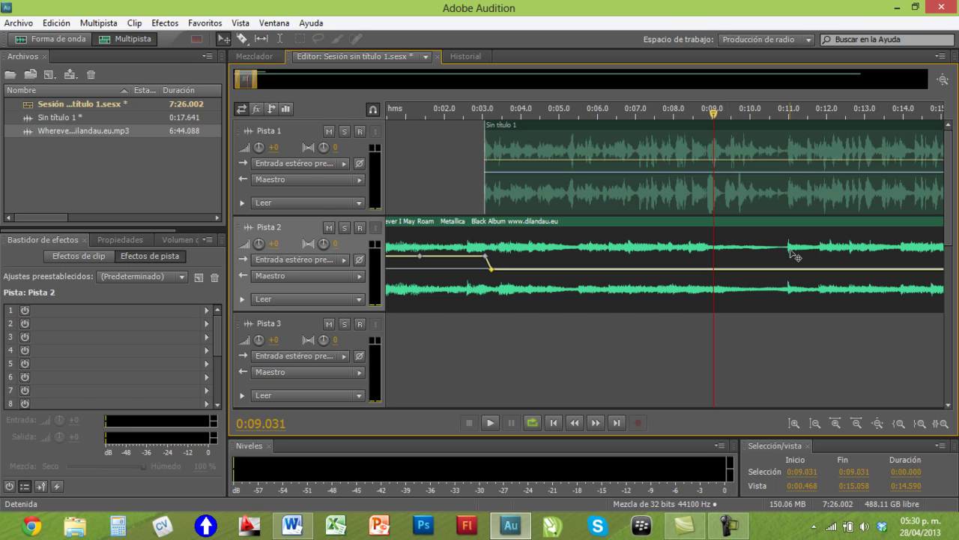
pyautogui.moveTo(716, 112)
pyautogui.mouseDown()
pyautogui.moveTo(738, 114)
pyautogui.moveTo(667, 125)
pyautogui.moveTo(724, 124)
pyautogui.moveTo(660, 124)
pyautogui.moveTo(732, 119)
pyautogui.moveTo(707, 126)
pyautogui.mouseUp()
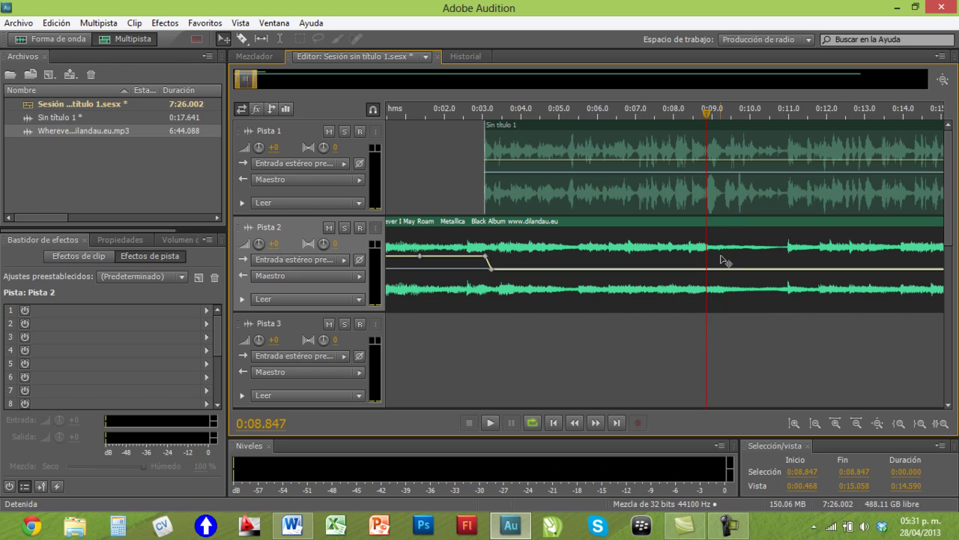
pyautogui.hotkey('ctrl', 'k')
pyautogui.click(777, 234)
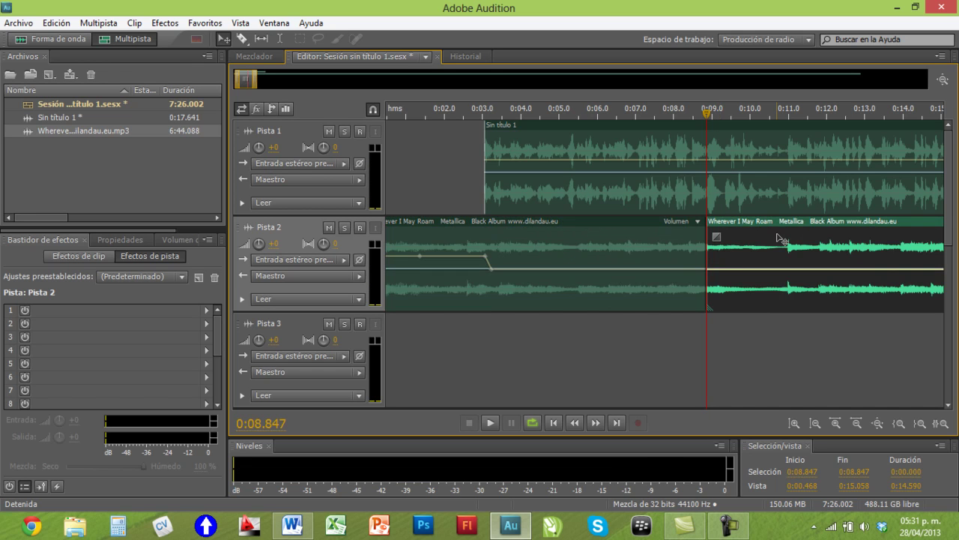
pyautogui.press('Delete')
# Step: Play the mix from 0:05.686 past the end of the music, pause, and place the playhead at 0:10.924
pyautogui.moveTo(709, 110); pyautogui.dragTo(585, 120)
pyautogui.click(491, 424)
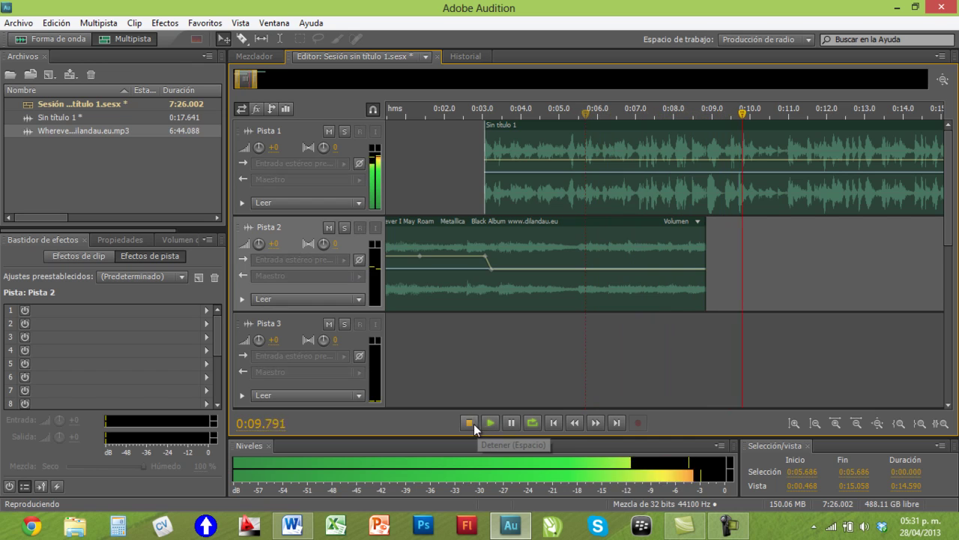
pyautogui.click(512, 423)
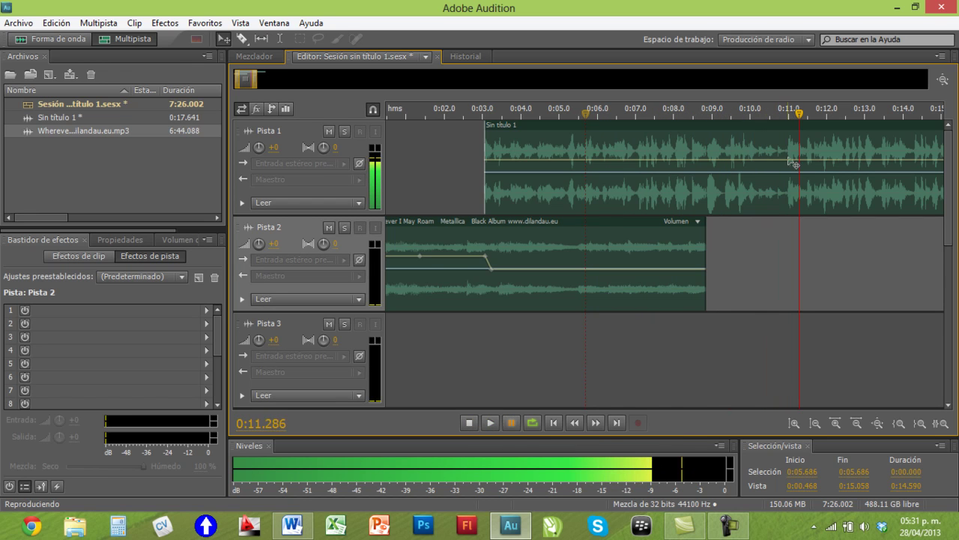
pyautogui.moveTo(799, 114); pyautogui.dragTo(787, 114)
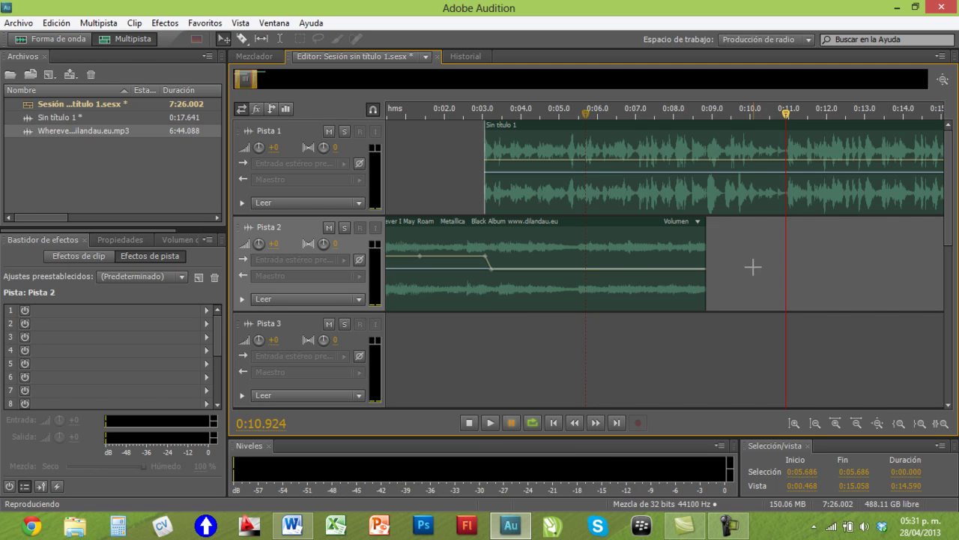
# Step: Open the Metallica song "Holier than Thou" MP3 file from the Desktop
pyautogui.click(19, 27)
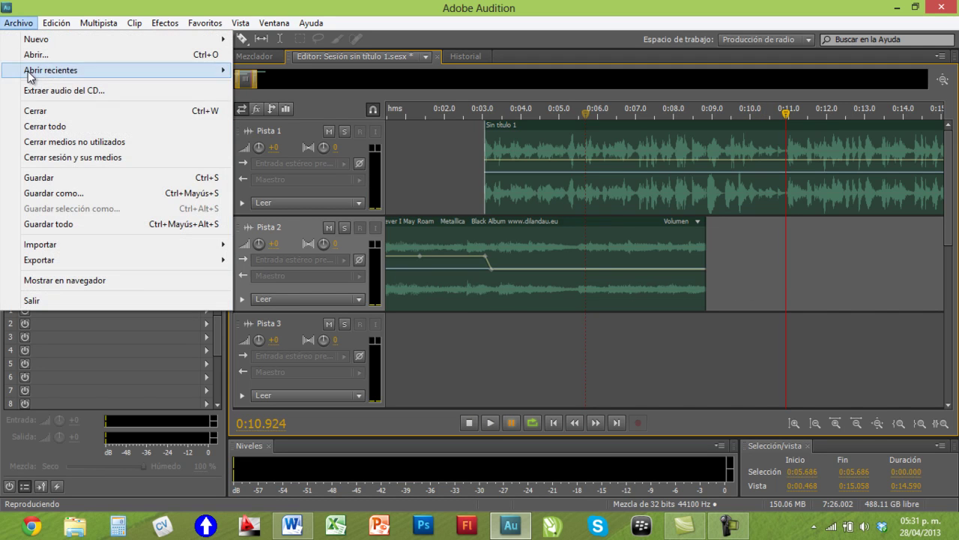
pyautogui.click(35, 54)
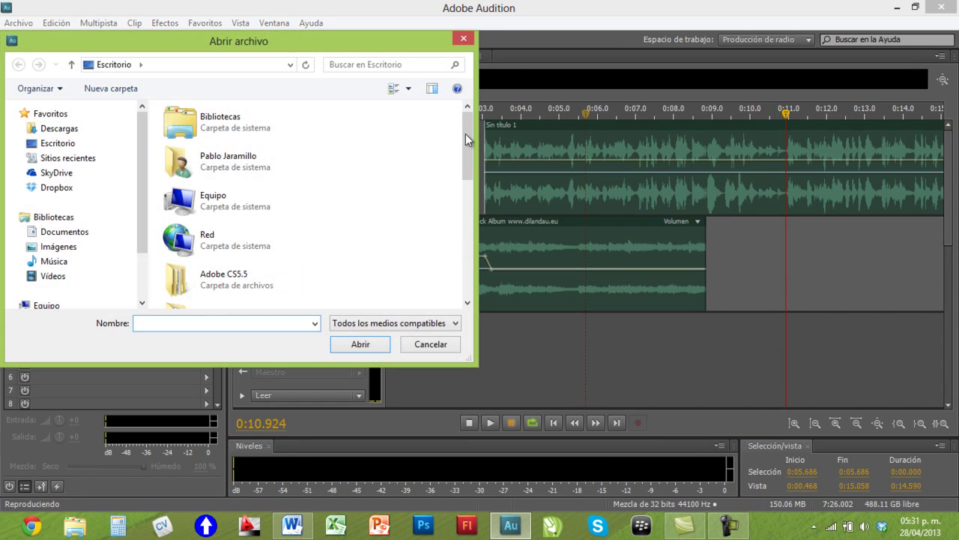
pyautogui.scroll(-5, 439, 139)
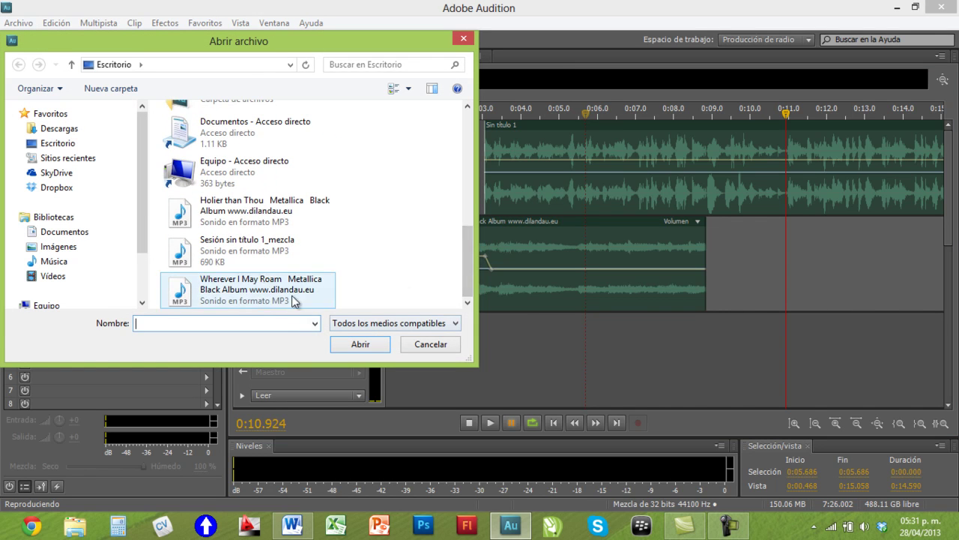
pyautogui.doubleClick(185, 210)
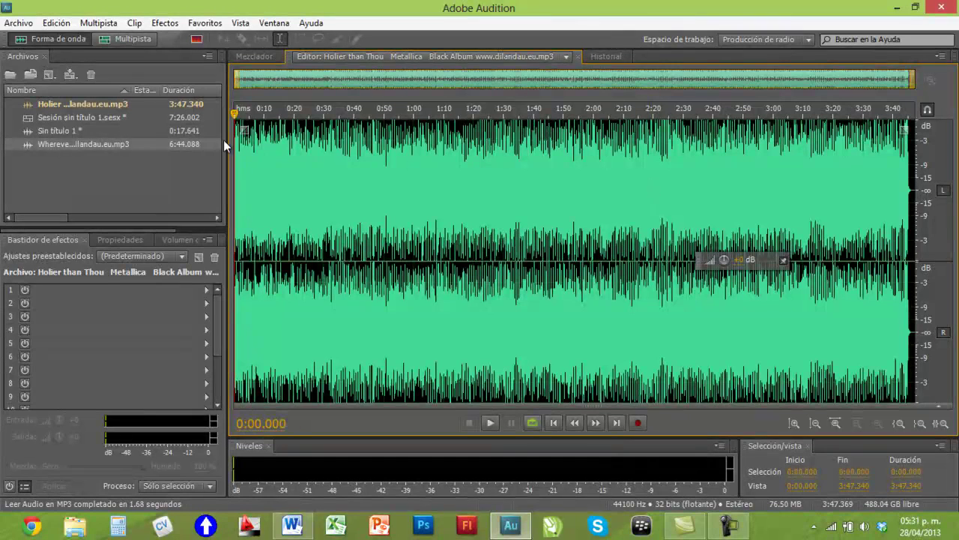
# Step: Return to the multitrack session and add the "Holier than Thou" song to Pista 2 after the first music clip
pyautogui.click(38, 118)
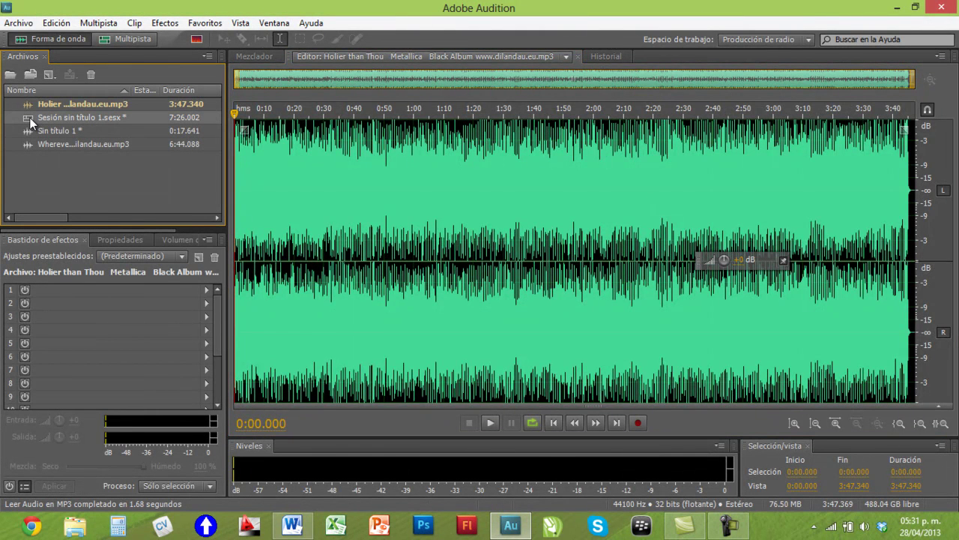
pyautogui.doubleClick(29, 117)
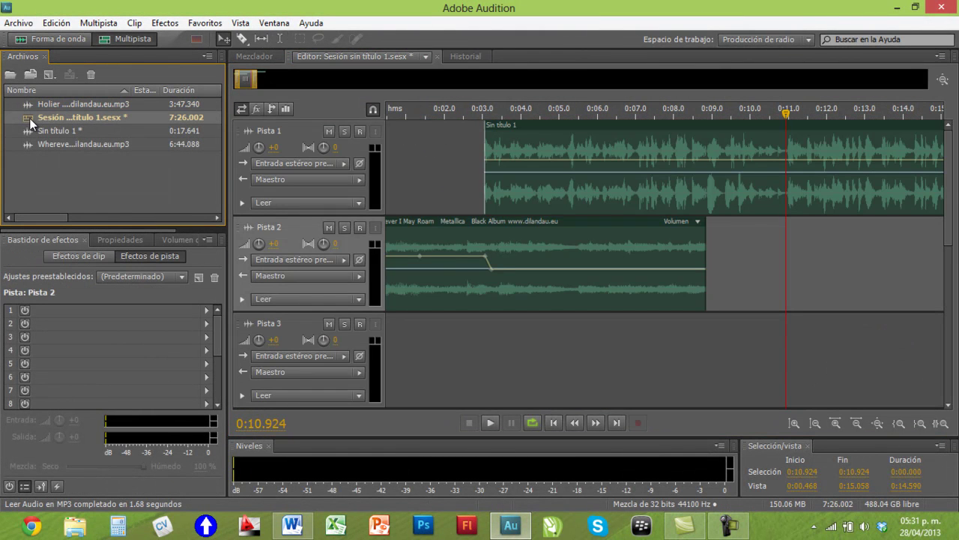
pyautogui.moveTo(38, 103)
pyautogui.mouseDown()
pyautogui.moveTo(206, 129)
pyautogui.moveTo(615, 257)
pyautogui.moveTo(763, 261)
pyautogui.moveTo(733, 355)
pyautogui.moveTo(782, 263)
pyautogui.moveTo(832, 240)
pyautogui.mouseUp()
# Step: Align the start of the "Holier than Thou" clip on Pista 2 to about 0:11 and play the mix from 0:08.369
pyautogui.moveTo(784, 116)
pyautogui.mouseDown()
pyautogui.moveTo(737, 112)
pyautogui.moveTo(787, 113)
pyautogui.mouseUp()
pyautogui.moveTo(808, 247); pyautogui.dragTo(817, 241)
pyautogui.moveTo(787, 116); pyautogui.dragTo(688, 116)
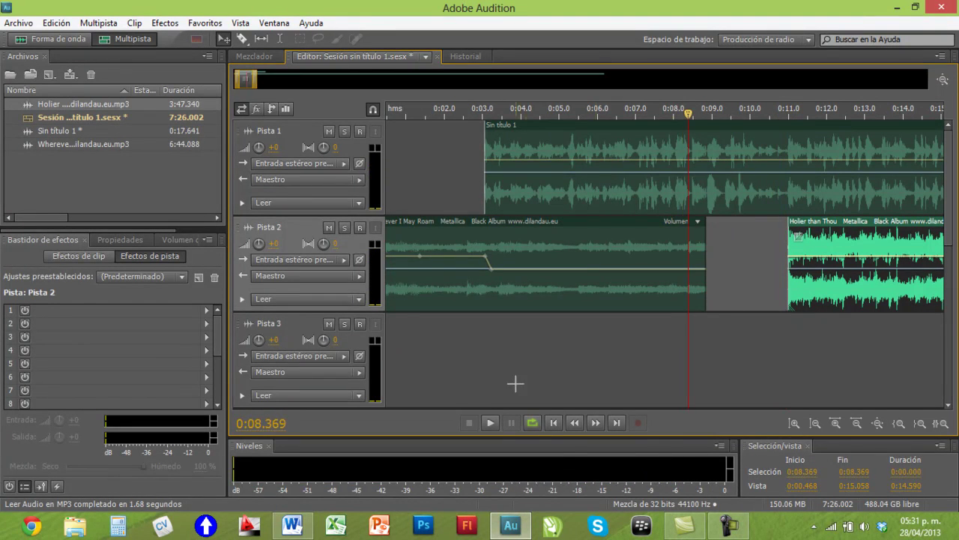
pyautogui.click(491, 424)
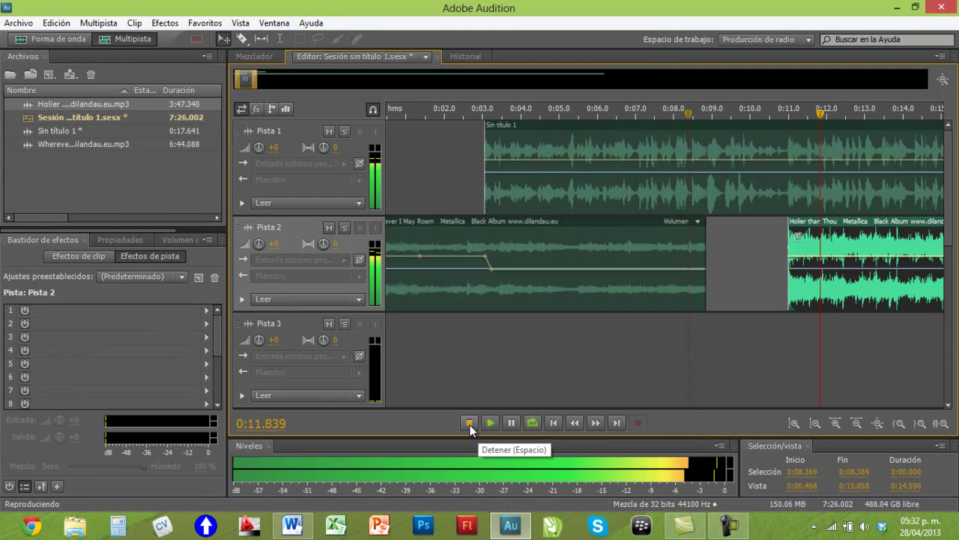
# Step: Split the voice clip on Pista 1 at 0:10.979 and move its second part to start at about 0:13.9
pyautogui.click(469, 425)
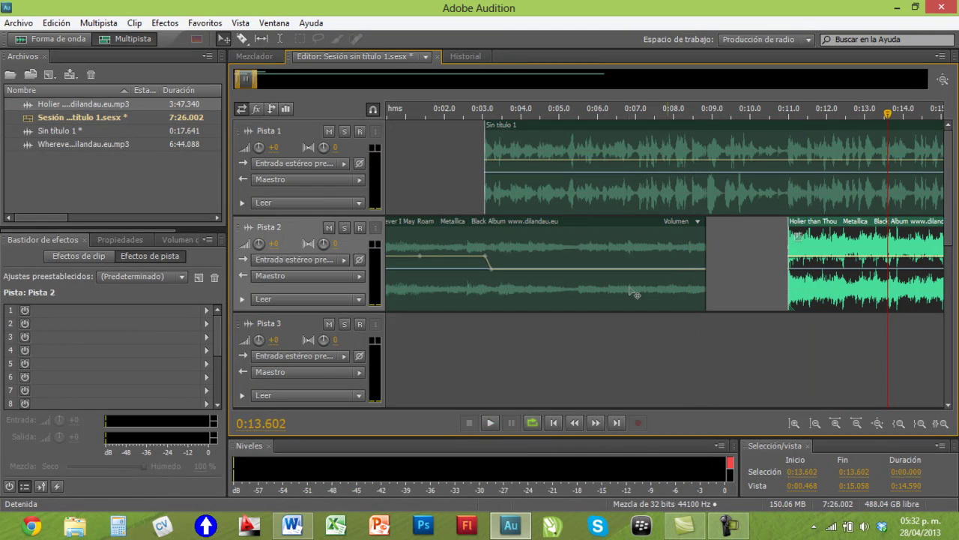
pyautogui.moveTo(887, 114); pyautogui.dragTo(788, 99)
pyautogui.click(803, 152)
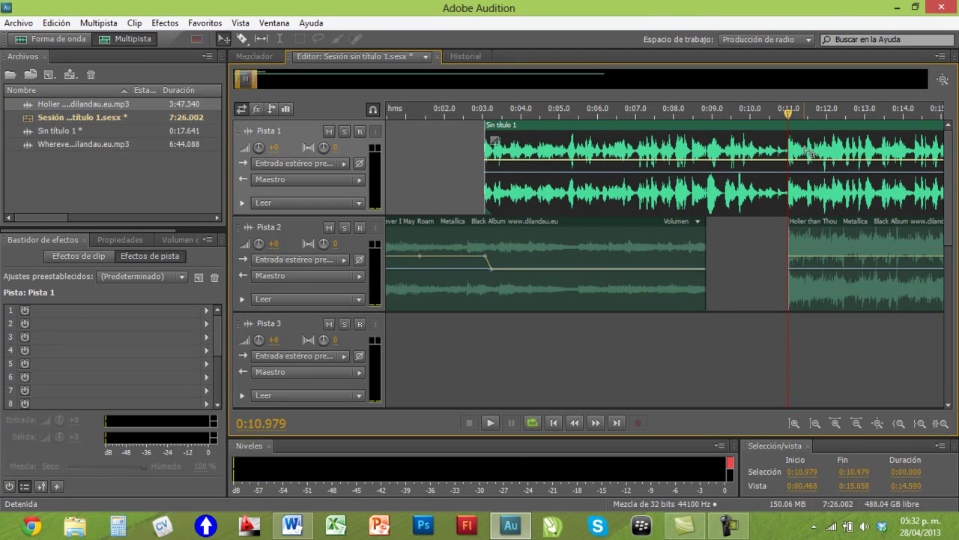
pyautogui.click(835, 424)
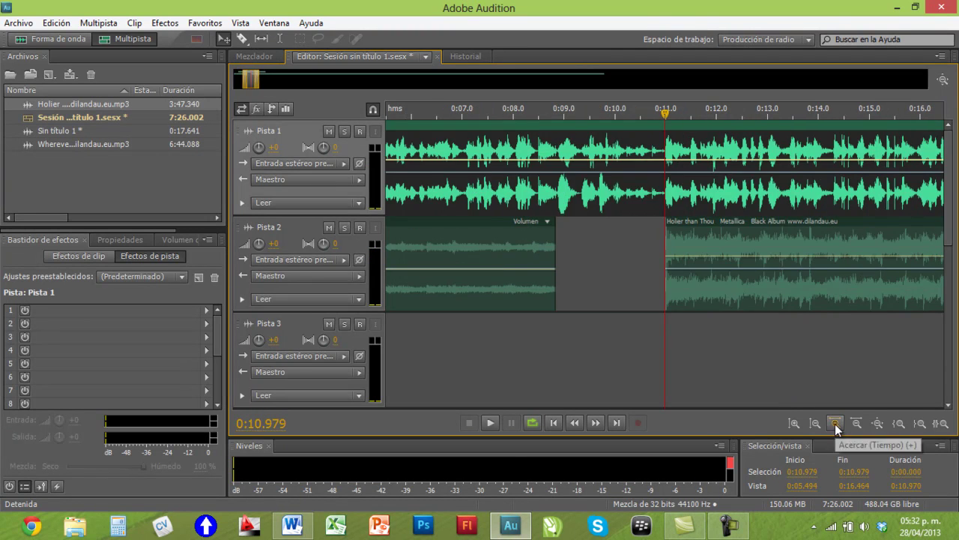
pyautogui.click(532, 422)
pyautogui.moveTo(705, 207); pyautogui.dragTo(900, 199)
# Step: Play the mix from 0:09.483 across the gap between the two voice parts, then stop playback
pyautogui.moveTo(665, 115); pyautogui.dragTo(572, 148)
pyautogui.click(496, 425)
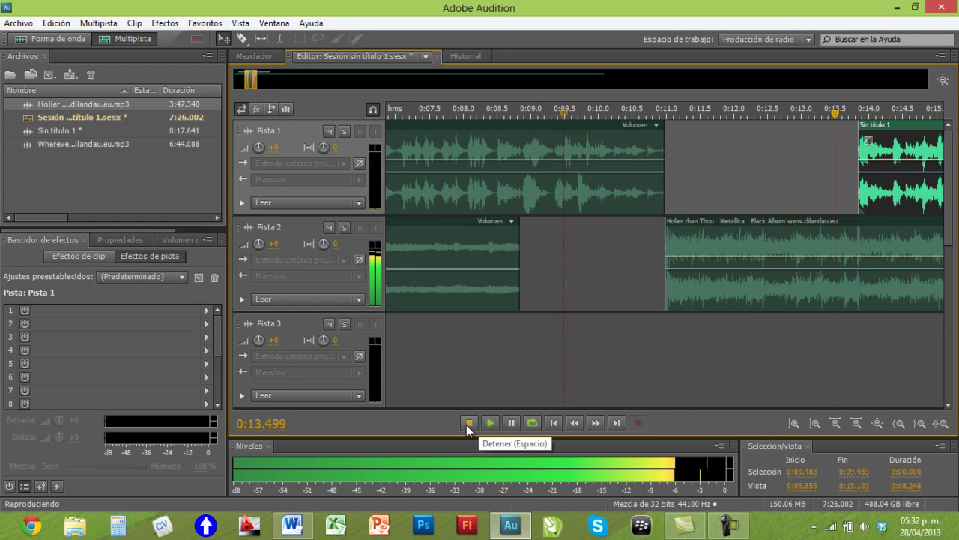
pyautogui.click(470, 425)
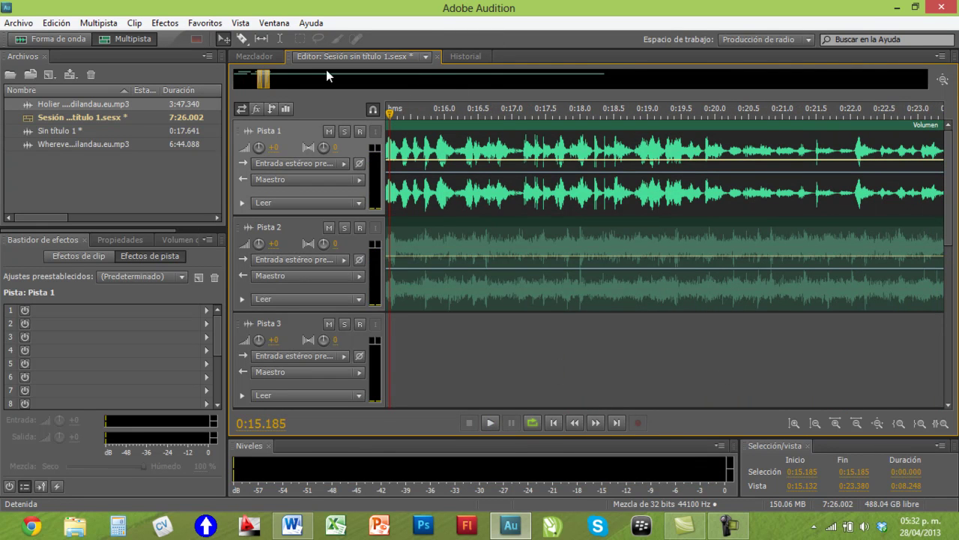
# Step: Lower the "Holier than Thou" volume envelope from about 0:13.9, where the second voice part starts, and play the mix from 0:13.000
pyautogui.moveTo(263, 78); pyautogui.dragTo(254, 83)
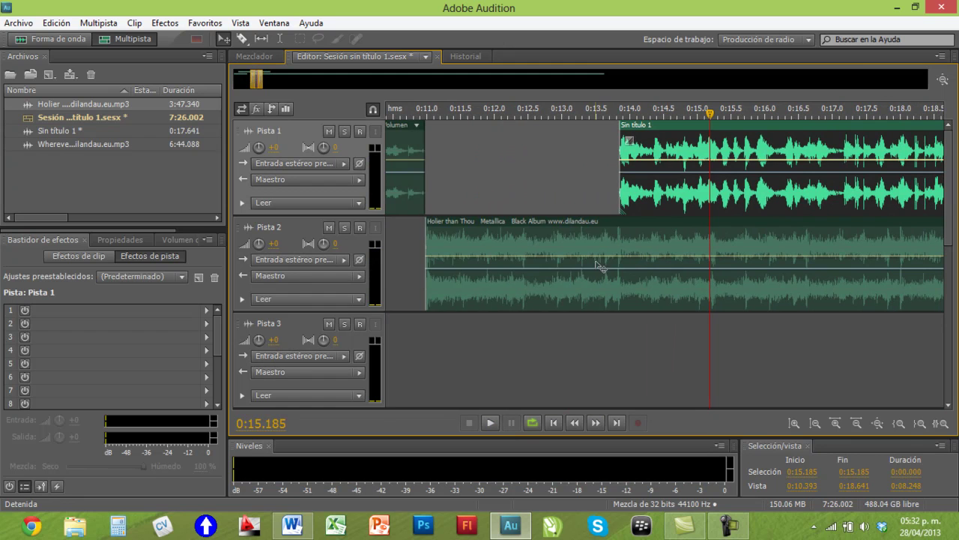
pyautogui.click(619, 261)
pyautogui.moveTo(619, 260); pyautogui.dragTo(638, 276)
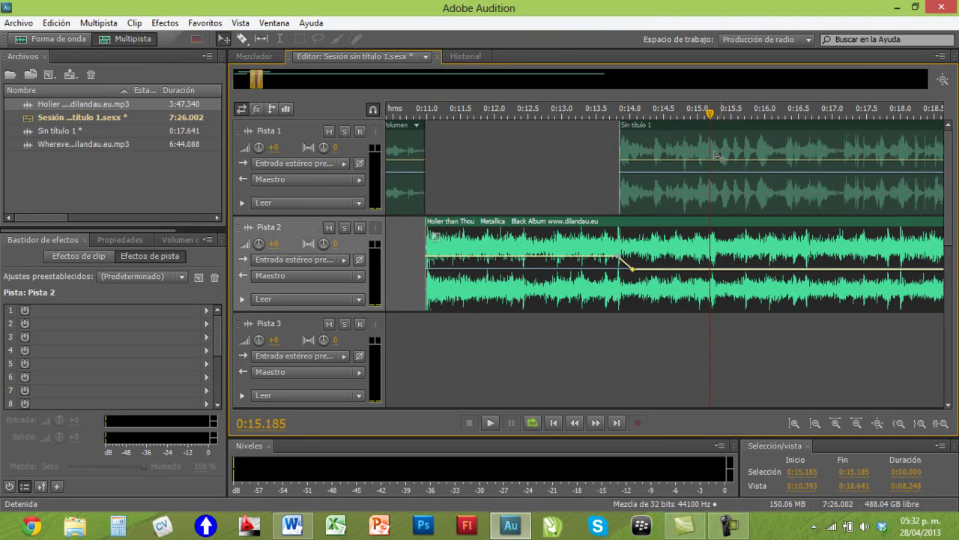
pyautogui.moveTo(710, 116); pyautogui.dragTo(563, 114)
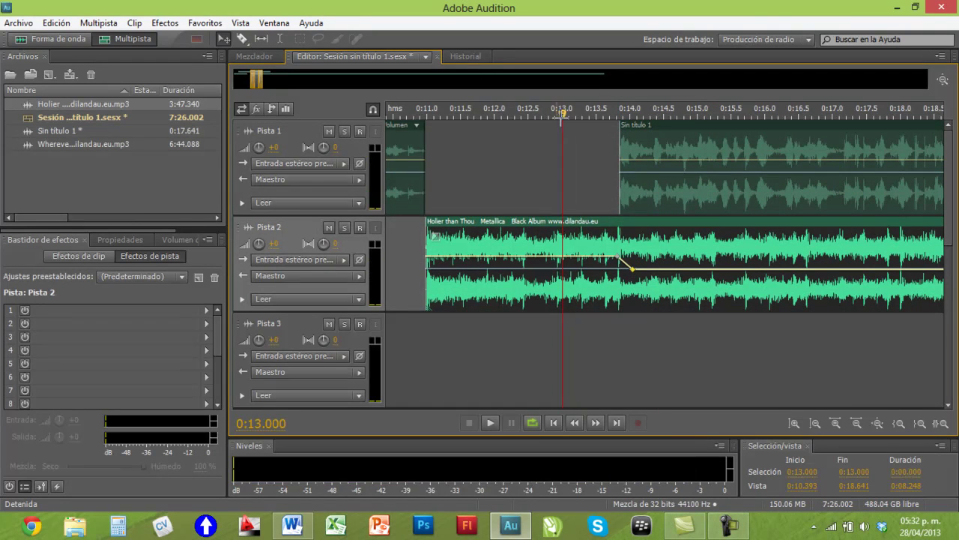
pyautogui.click(490, 424)
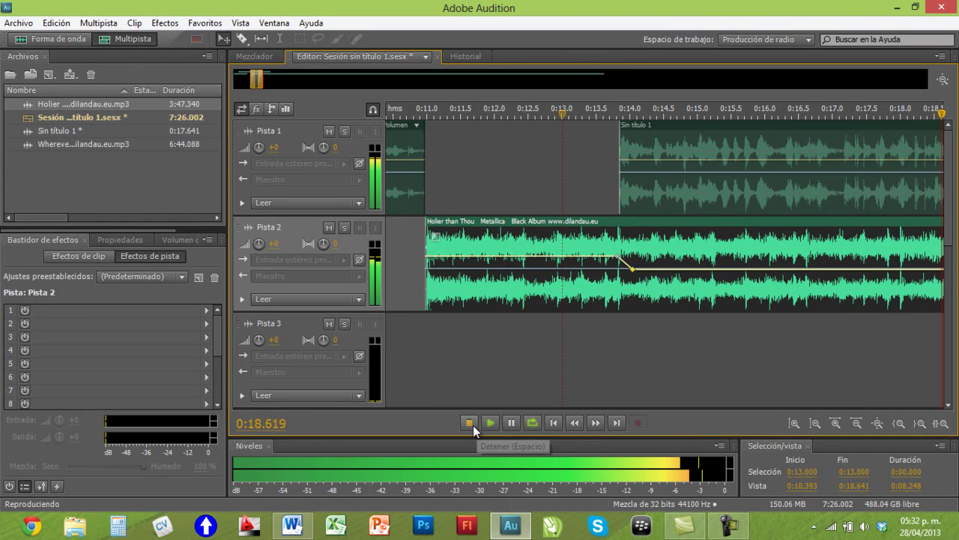
pyautogui.click(472, 425)
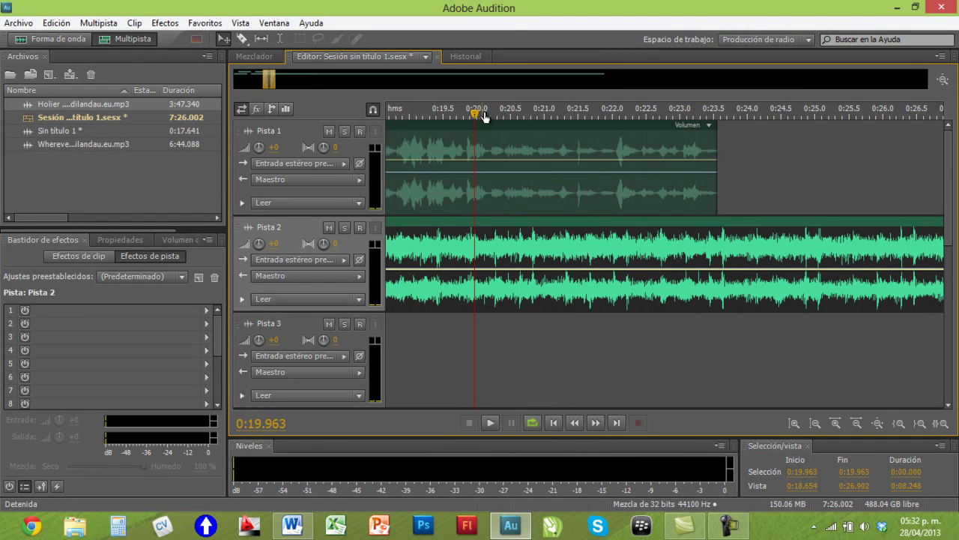
# Step: Lower the "Holier than Thou" volume further at the keyframe just after 0:14, and play the mix from 0:13.608 past the end of the voice
pyautogui.moveTo(269, 78); pyautogui.dragTo(266, 83)
pyautogui.moveTo(478, 270); pyautogui.dragTo(483, 277)
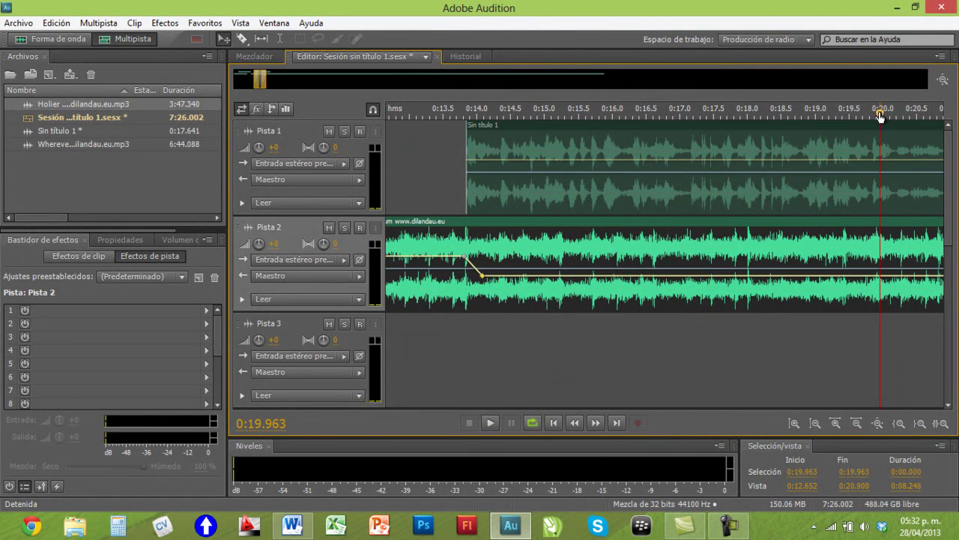
pyautogui.press('space')
pyautogui.click(449, 111)
pyautogui.click(492, 423)
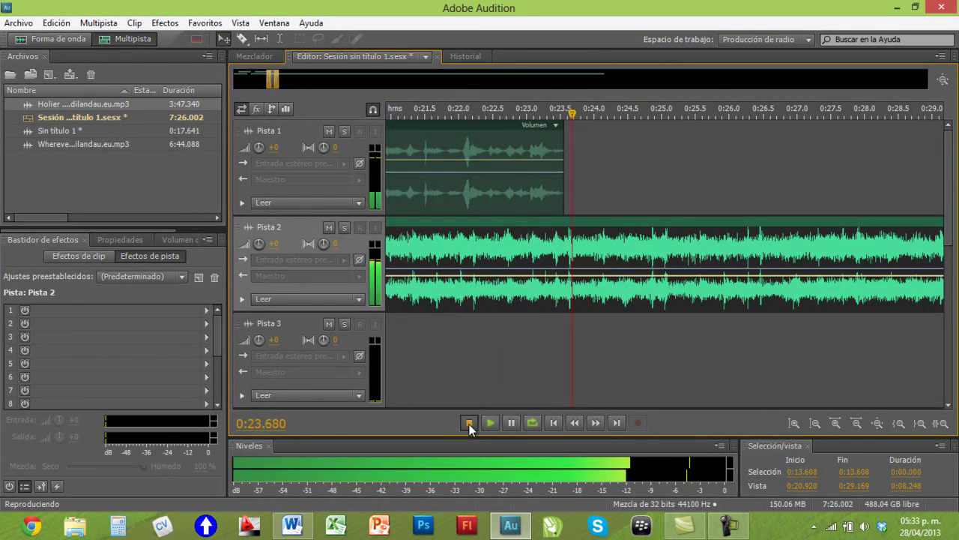
pyautogui.click(468, 423)
# Step: Select the second voice part on Pista 1 and play the mix from 0:18.734 to check its level against the music
pyautogui.click(521, 201)
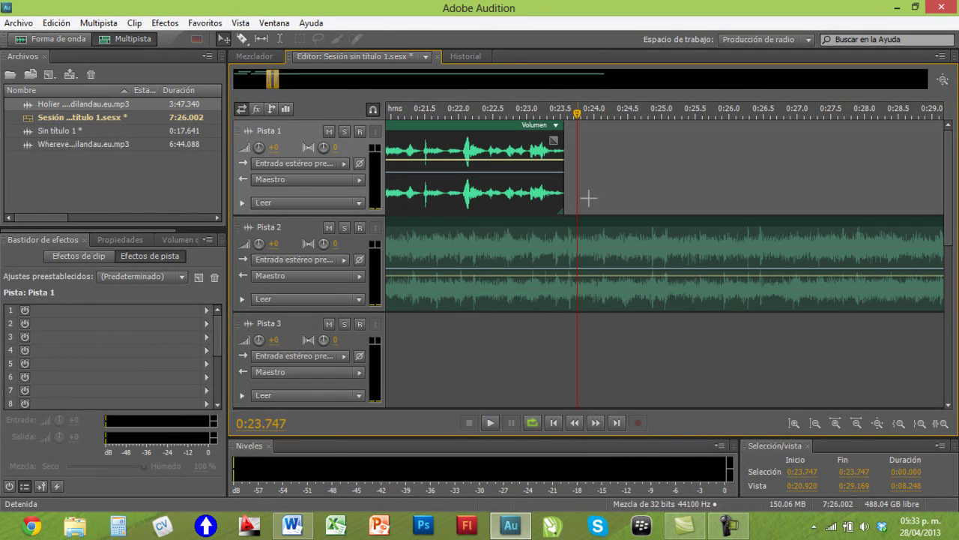
pyautogui.moveTo(273, 78); pyautogui.dragTo(259, 81)
pyautogui.click(497, 111)
pyautogui.moveTo(497, 112); pyautogui.dragTo(712, 115)
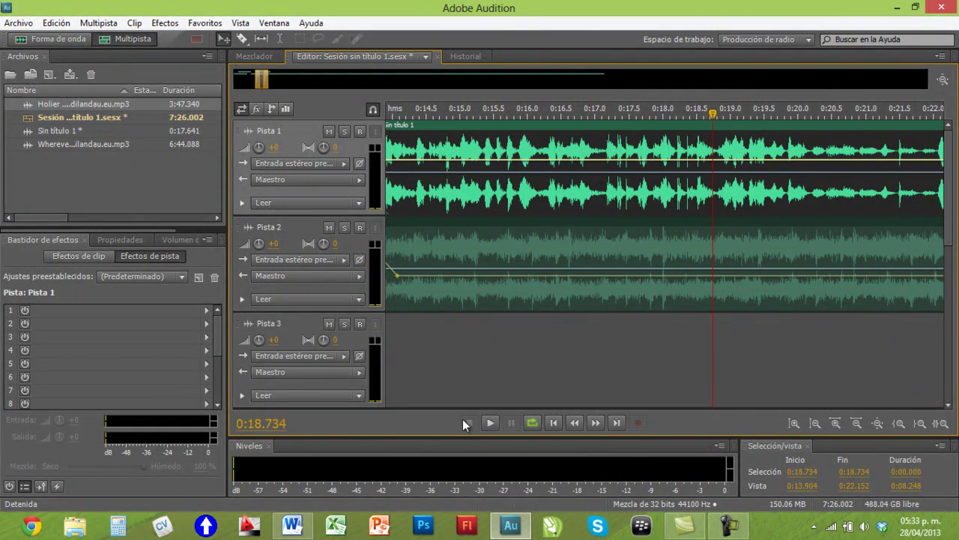
pyautogui.click(491, 422)
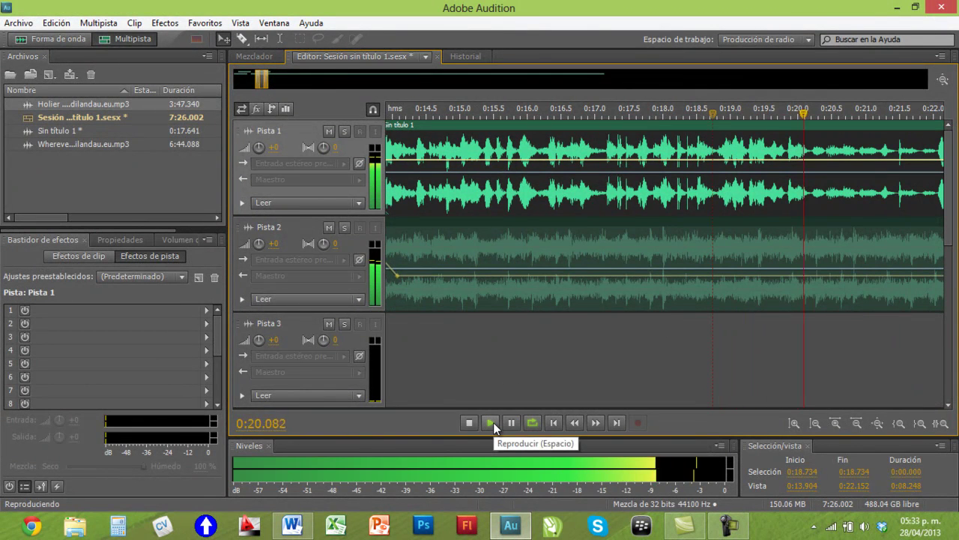
pyautogui.click(470, 423)
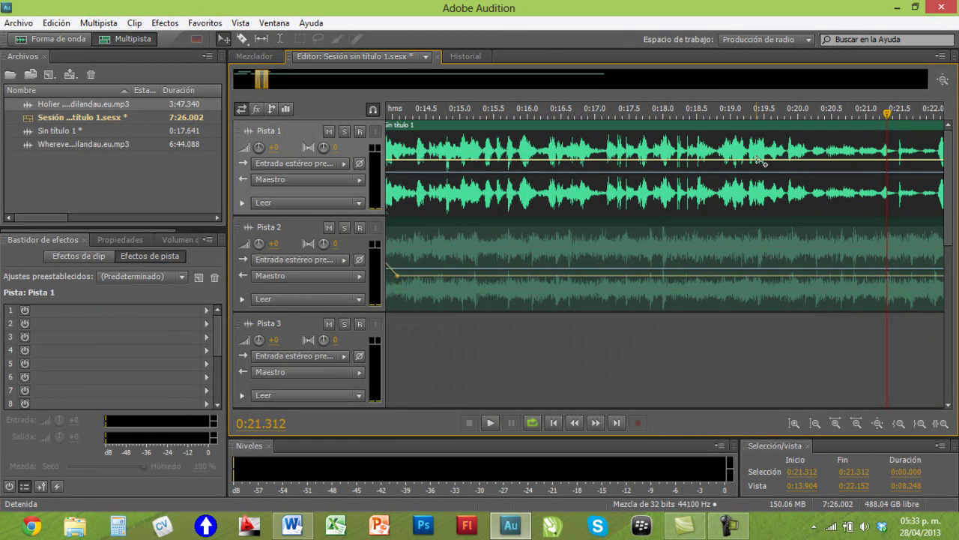
# Step: Raise the volume envelope of the second voice part on Pista 1 and play the mix from 0:13.277 past its end
pyautogui.moveTo(758, 160); pyautogui.dragTo(758, 147)
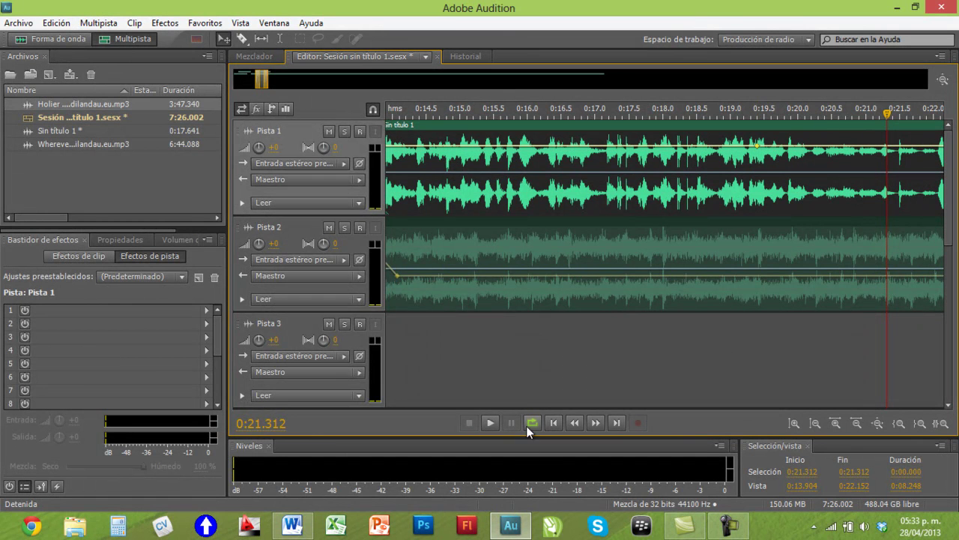
pyautogui.moveTo(260, 82); pyautogui.dragTo(249, 84)
pyautogui.moveTo(911, 120); pyautogui.dragTo(601, 116)
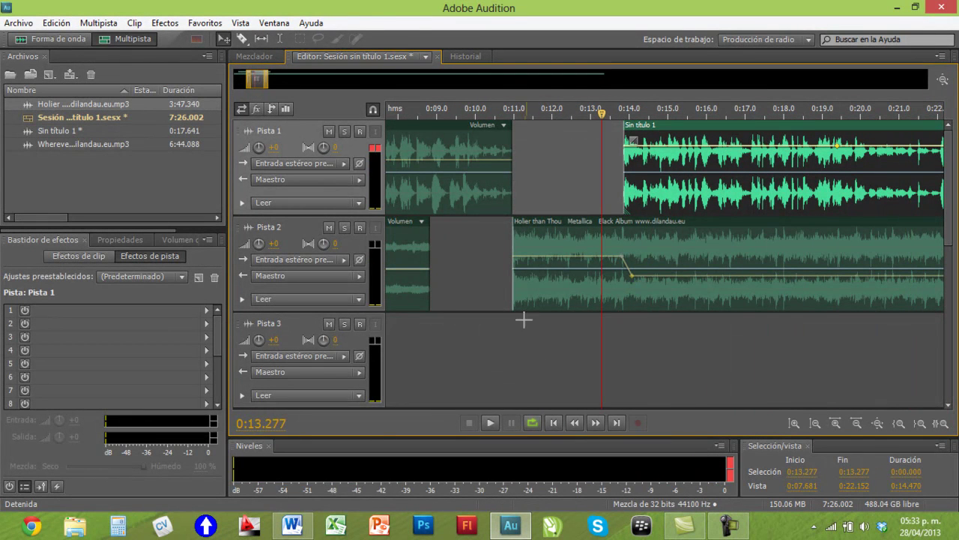
pyautogui.click(491, 422)
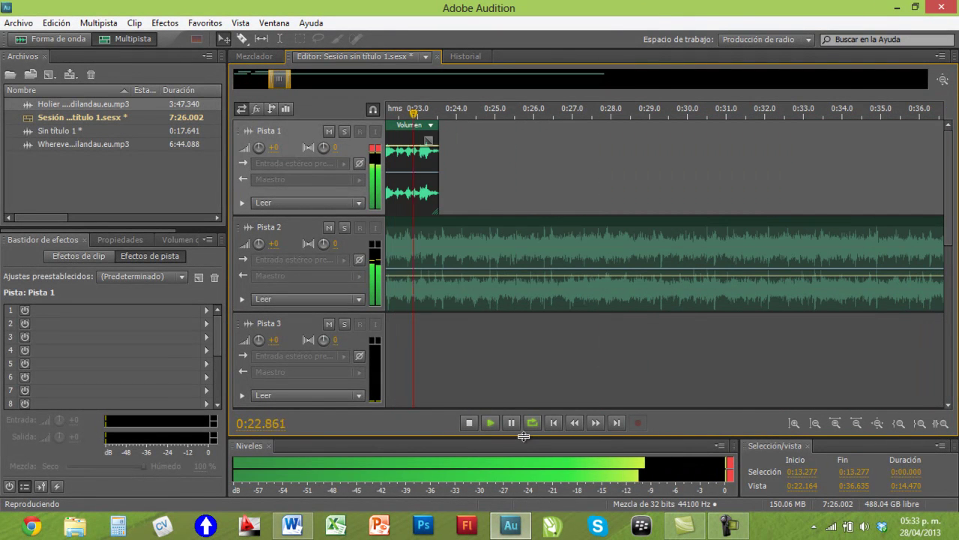
pyautogui.click(469, 423)
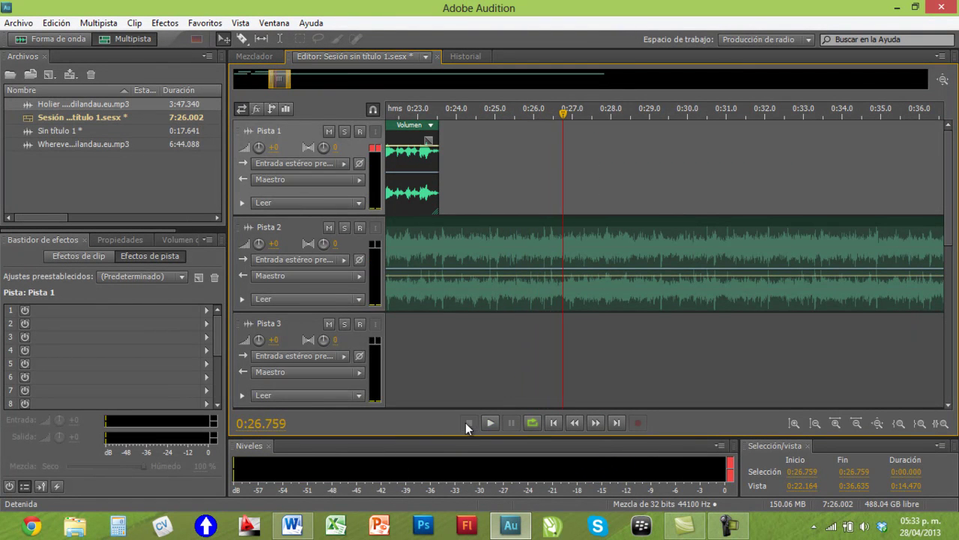
# Step: Split the "Holier than Thou" clip on Pista 2 at 0:23.531, where the voice ends, and select the remaining part
pyautogui.moveTo(563, 120); pyautogui.dragTo(437, 113)
pyautogui.click(472, 251)
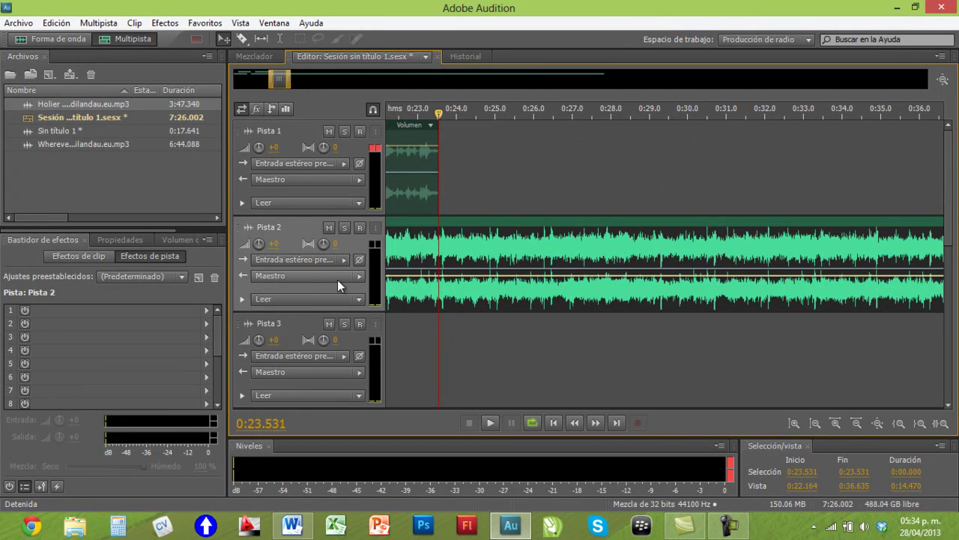
pyautogui.hotkey('ctrl', 'k')
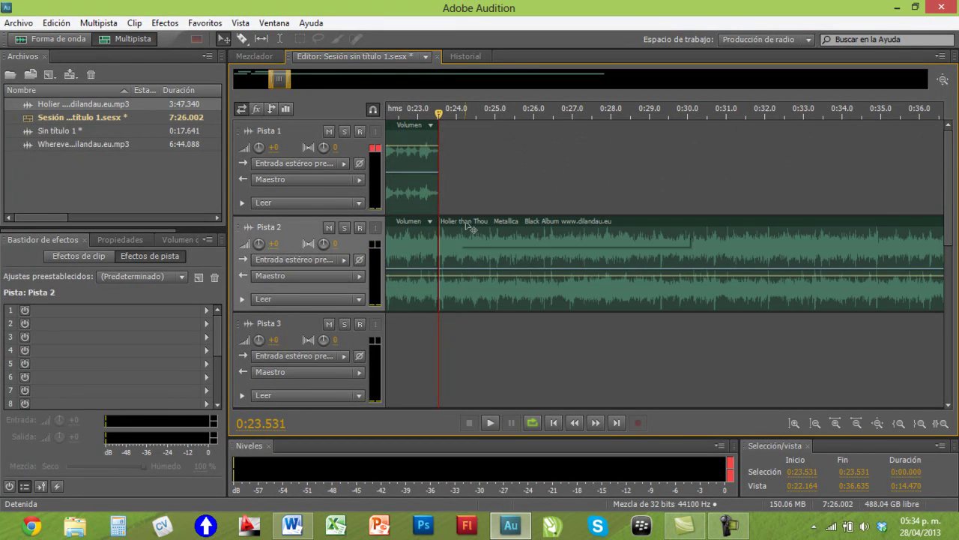
pyautogui.click(488, 242)
# Step: Play the remaining part of "Holier than Thou" from 0:33.774 and from 0:42.857 to find a cutting point
pyautogui.moveTo(439, 112); pyautogui.dragTo(834, 129)
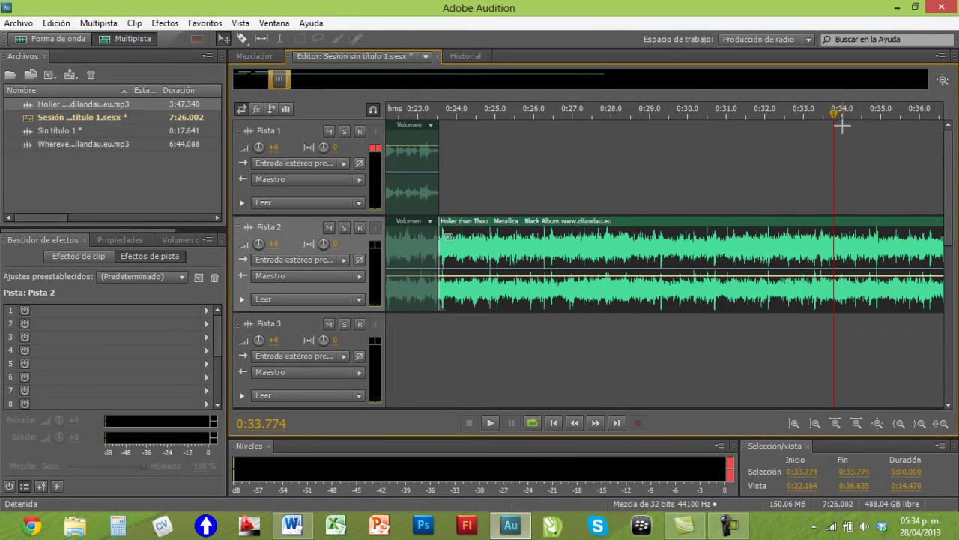
pyautogui.press('space')
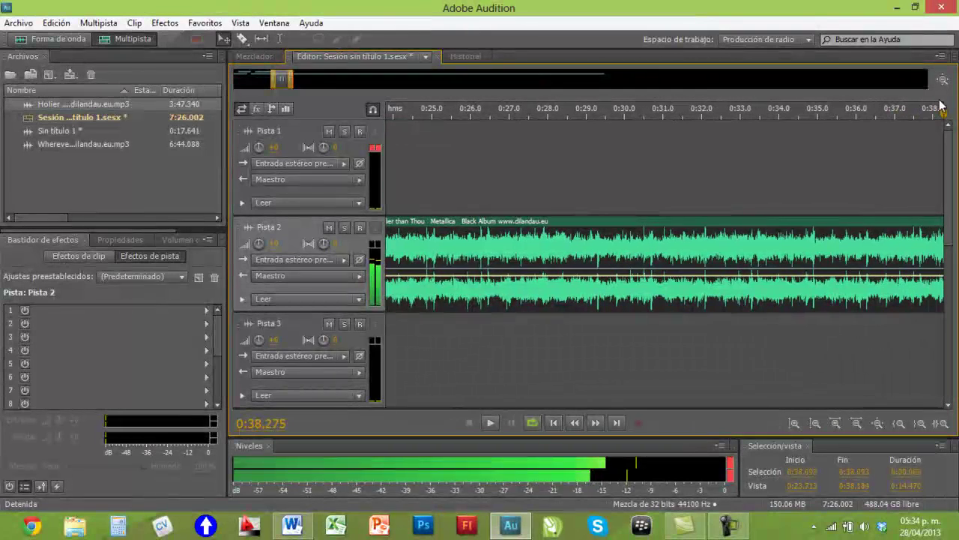
pyautogui.press('space')
pyautogui.click(858, 422)
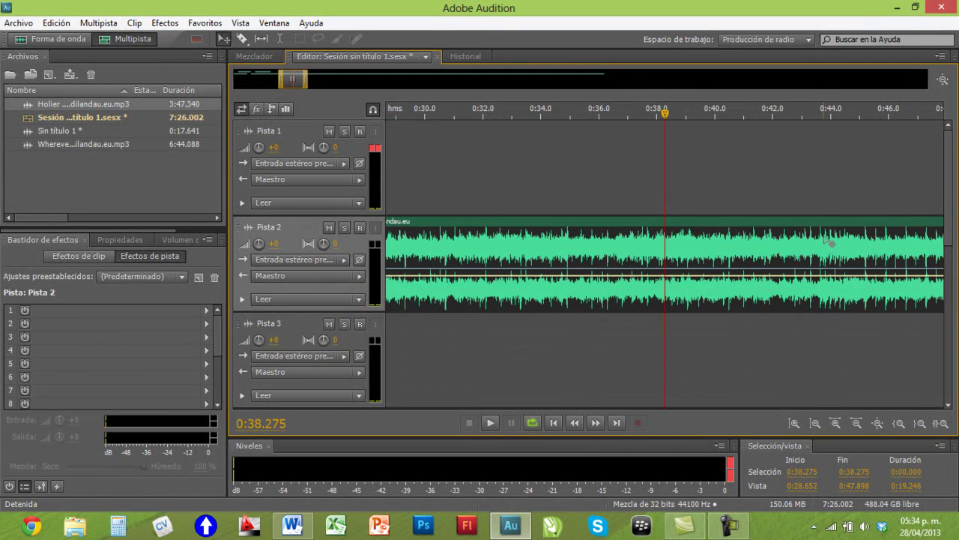
pyautogui.moveTo(665, 113); pyautogui.dragTo(798, 114)
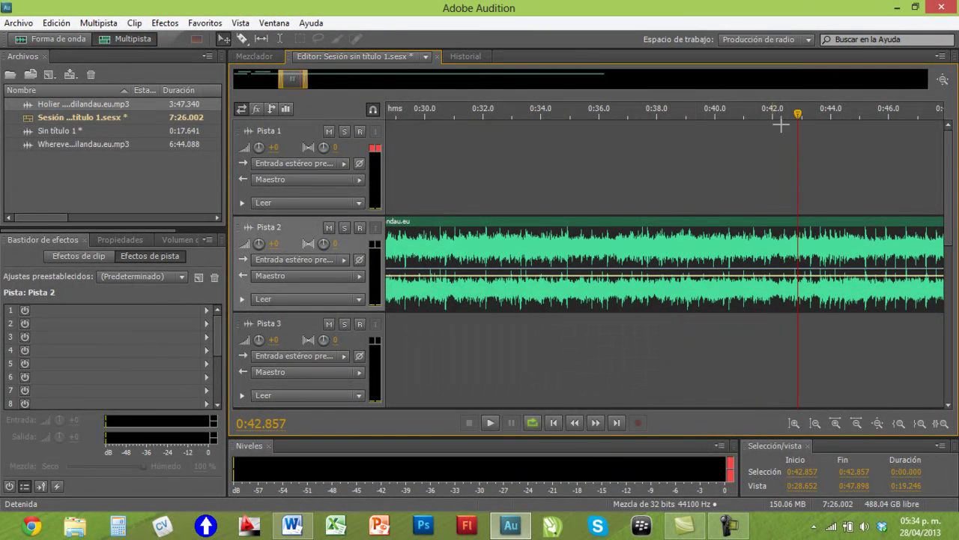
pyautogui.click(491, 422)
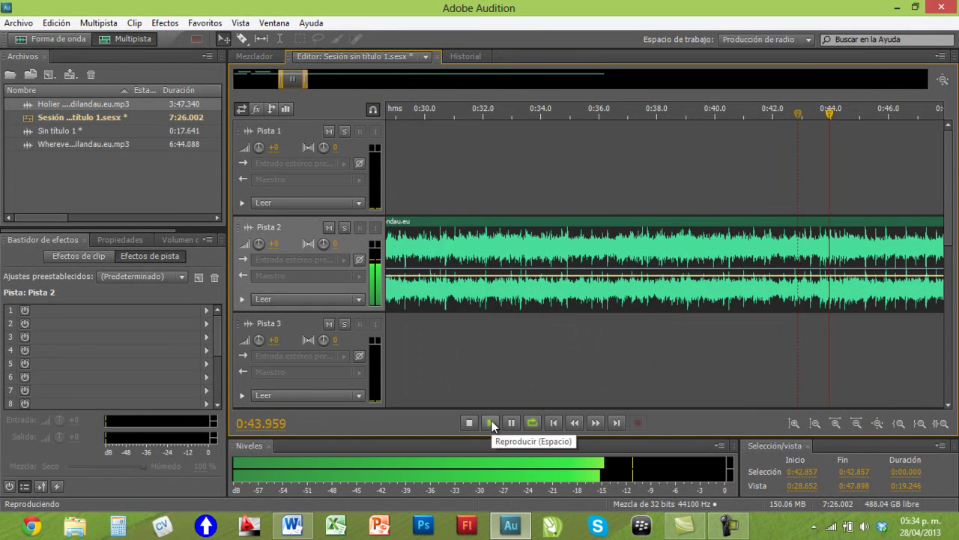
pyautogui.press('space')
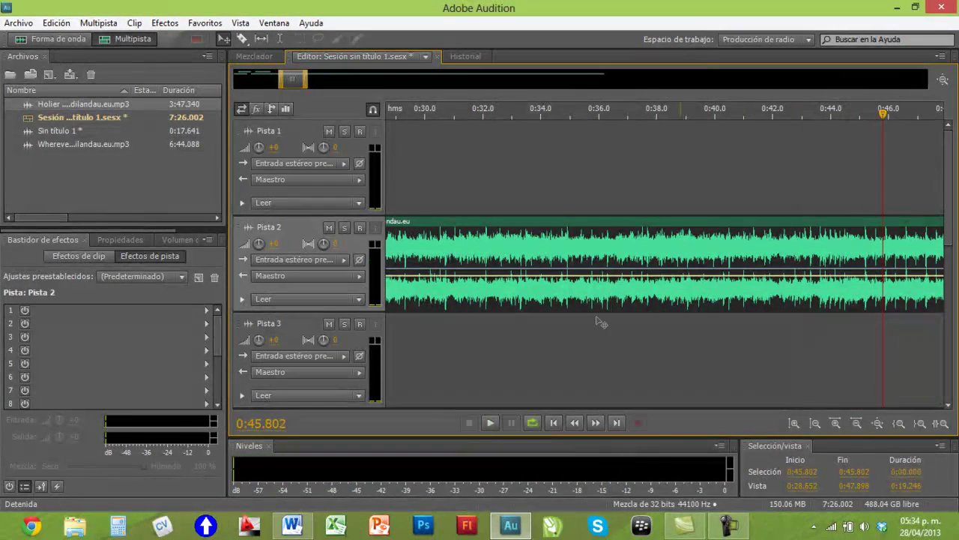
# Step: Fine-tune the cutting point by playing from 0:43.559, and split the "Holier than Thou" clip at 0:43.584
pyautogui.moveTo(881, 119); pyautogui.dragTo(819, 119)
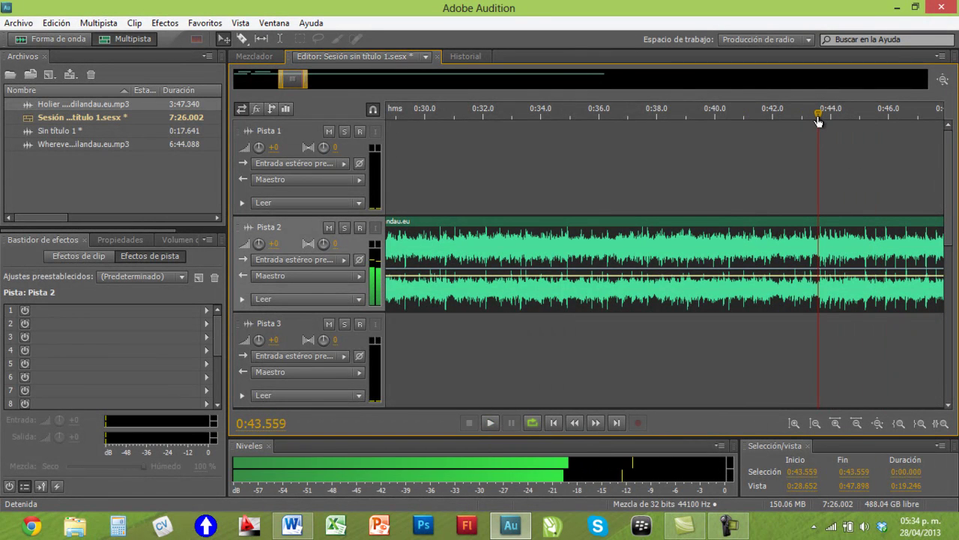
pyautogui.click(487, 423)
pyautogui.press('space')
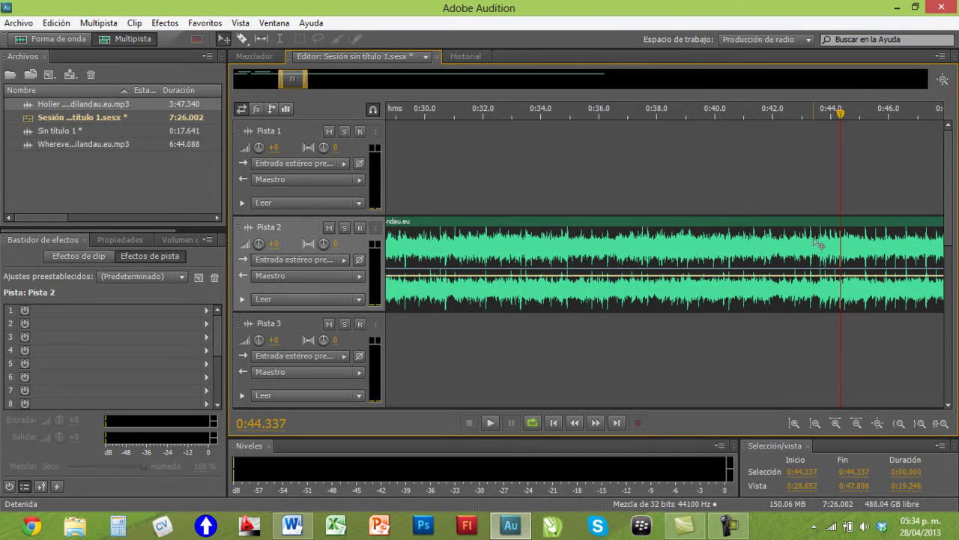
pyautogui.moveTo(838, 112); pyautogui.dragTo(820, 113)
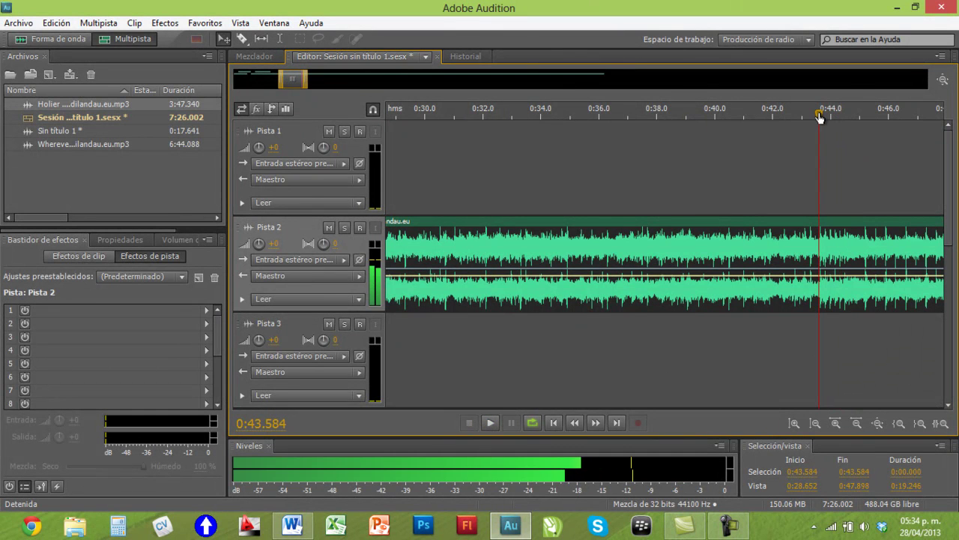
pyautogui.click(820, 140)
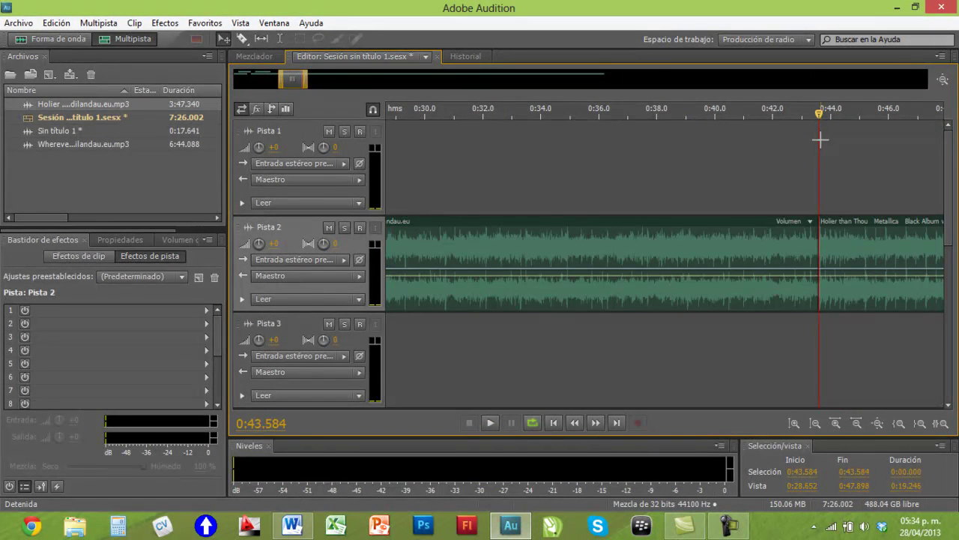
# Step: Delete the section of "Holier than Thou" on Pista 2 between 0:23.531 and 0:43.584
pyautogui.click(747, 248)
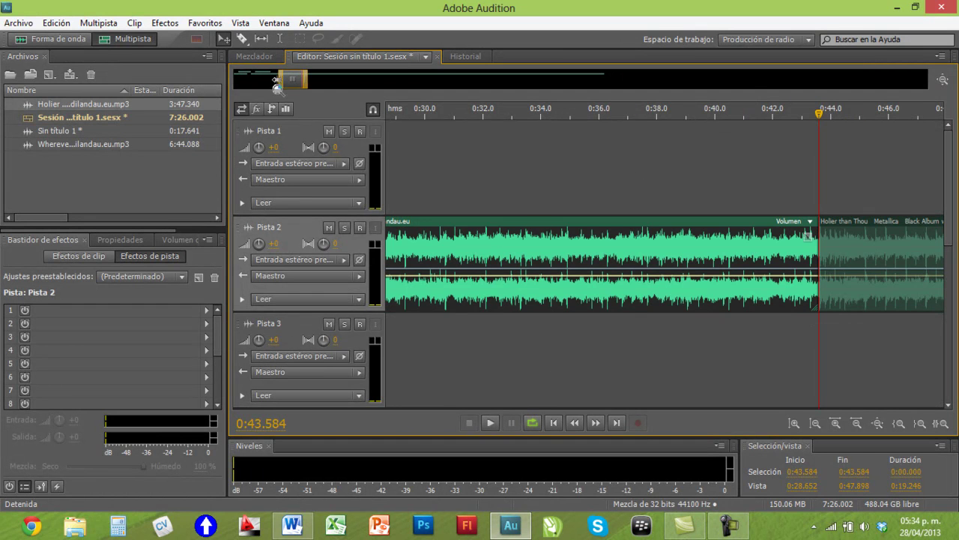
pyautogui.moveTo(293, 78); pyautogui.dragTo(279, 80)
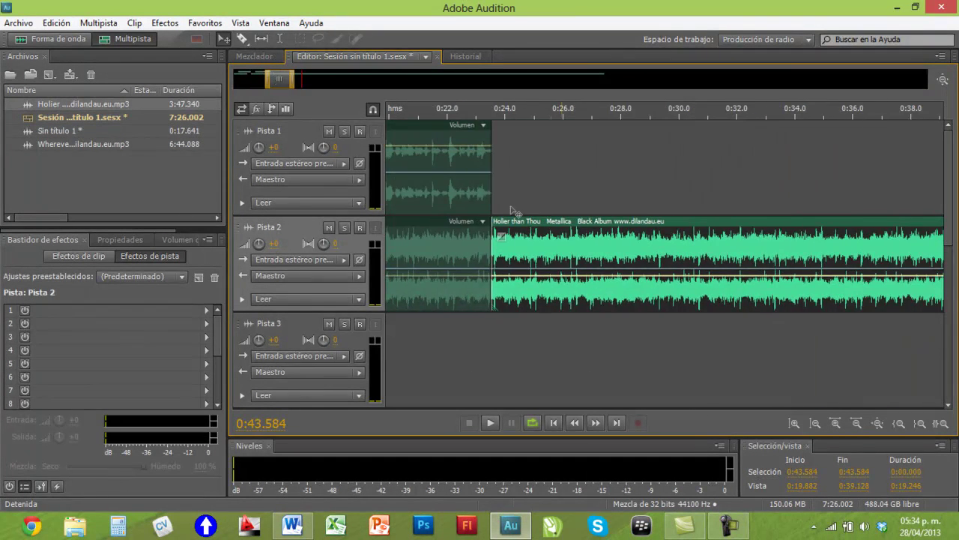
pyautogui.press('Delete')
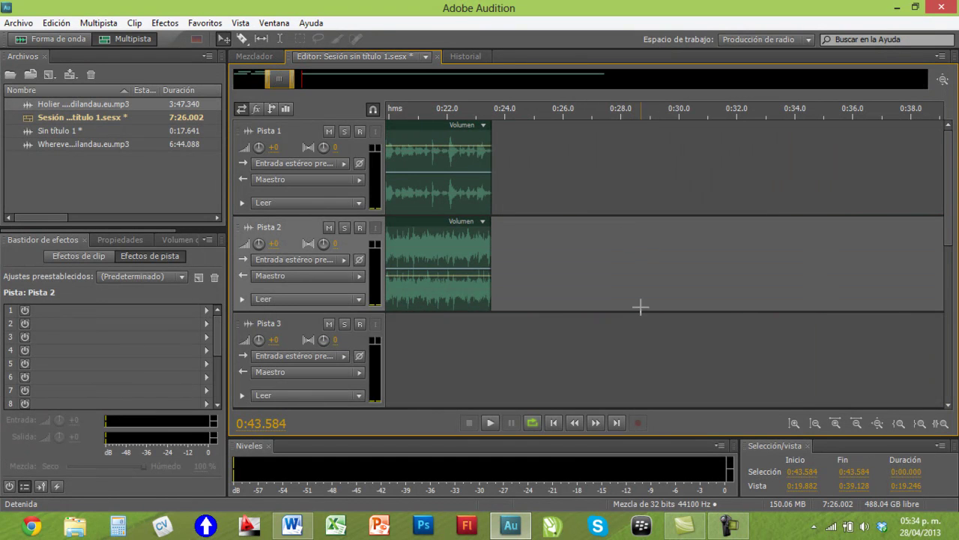
# Step: Move the remaining "Holier than Thou" clip on Pista 2 back to about 0:23.5, against the end of the previous clip
pyautogui.moveTo(285, 80); pyautogui.dragTo(301, 81)
pyautogui.moveTo(827, 242); pyautogui.dragTo(448, 237)
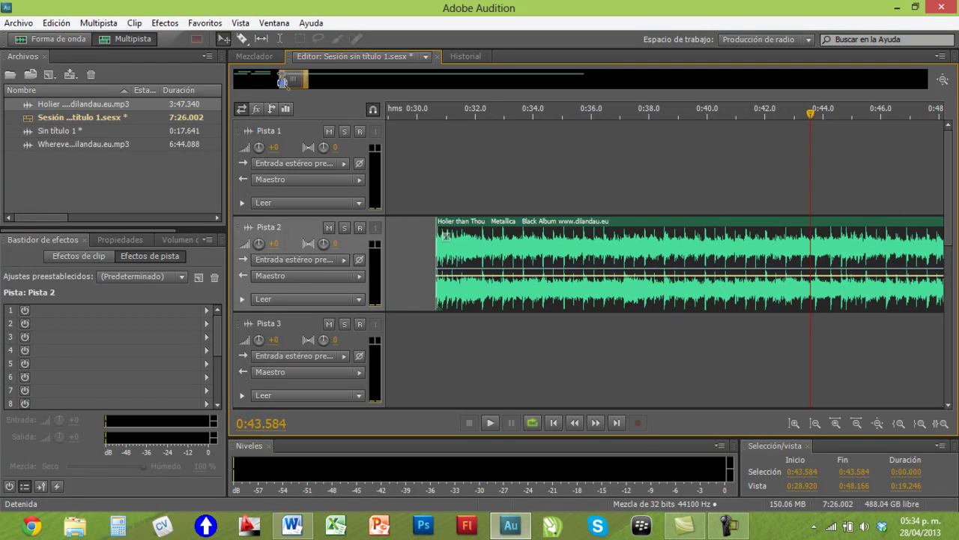
pyautogui.hscroll(-5, 647, 153)
pyautogui.moveTo(853, 242); pyautogui.dragTo(647, 242)
# Step: Play the session from 0:21.124 to check the joint between the two "Holier than Thou" clips
pyautogui.click(583, 111)
pyautogui.press('space')
pyautogui.click(492, 423)
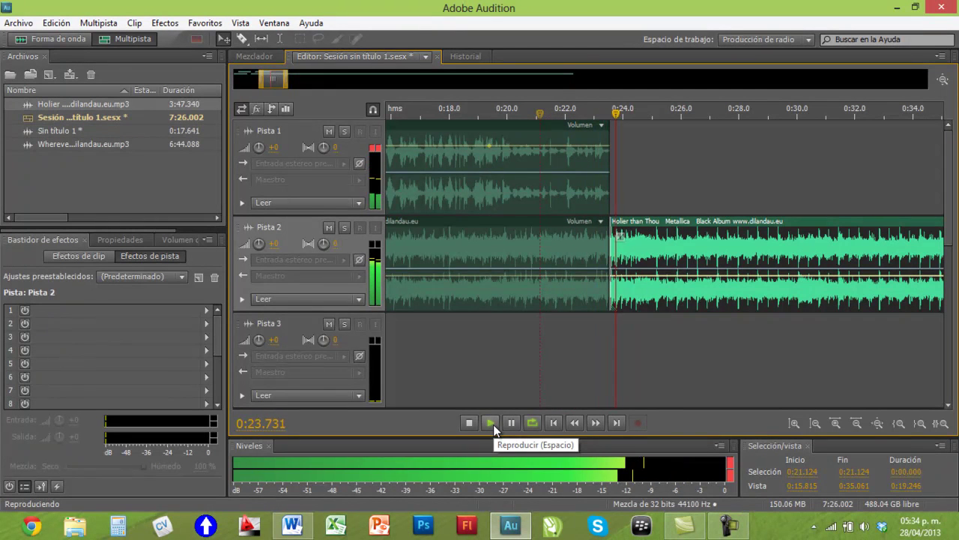
pyautogui.click(468, 424)
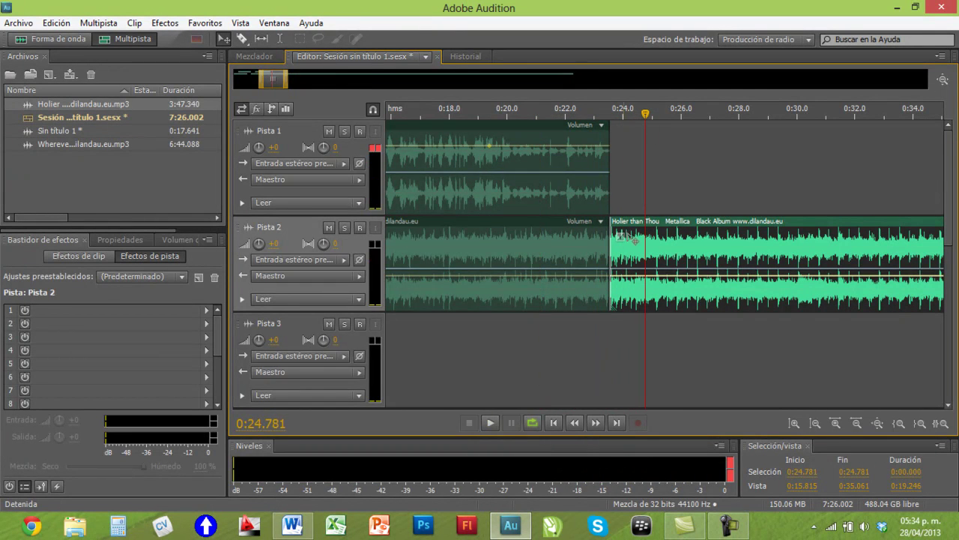
# Step: Fine-adjust the start of the last "Holier than Thou" clip against the preceding one, and play the joint from 0:23.125
pyautogui.click(835, 424)
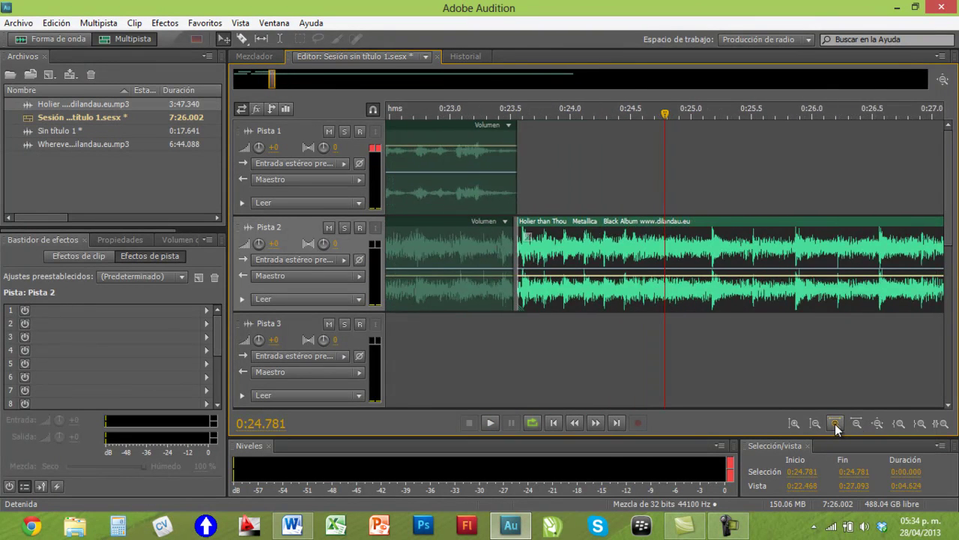
pyautogui.moveTo(539, 261); pyautogui.dragTo(535, 258)
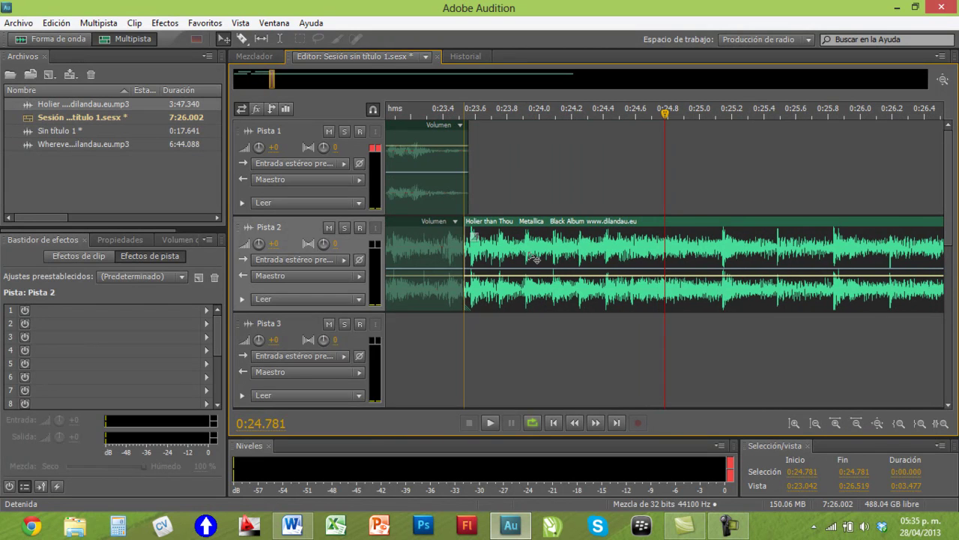
pyautogui.moveTo(597, 112); pyautogui.dragTo(399, 112)
pyautogui.click(491, 423)
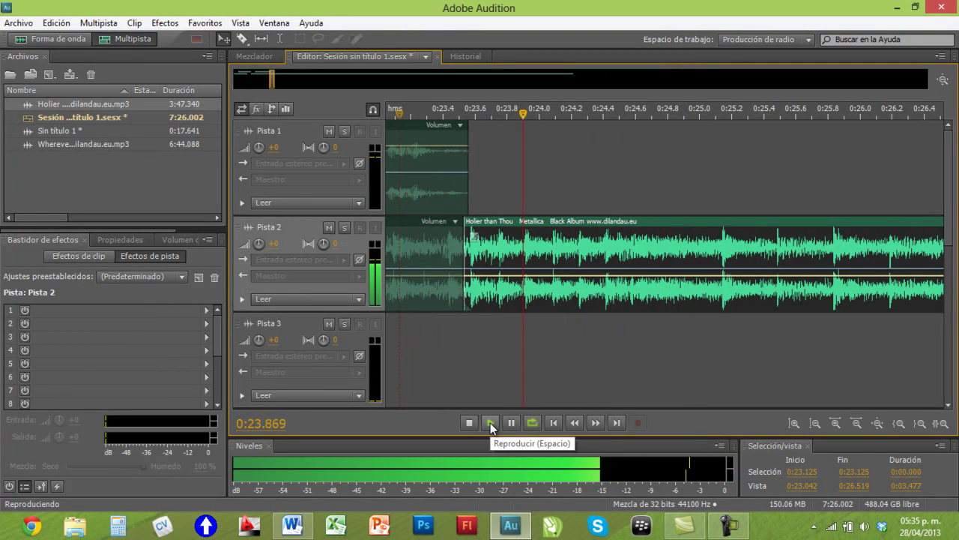
pyautogui.click(471, 422)
# Step: Raise the last clip's volume on Pista 2 and ramp the preceding clip's volume up to it from about 0:22.9
pyautogui.moveTo(398, 109); pyautogui.dragTo(432, 105)
pyautogui.moveTo(446, 110); pyautogui.dragTo(712, 112)
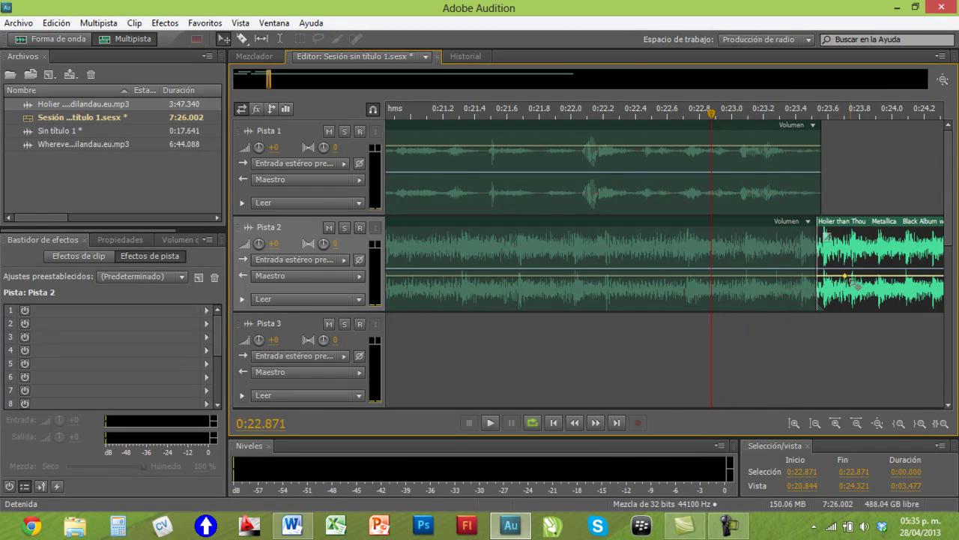
pyautogui.moveTo(846, 276); pyautogui.dragTo(820, 249)
pyautogui.click(714, 276)
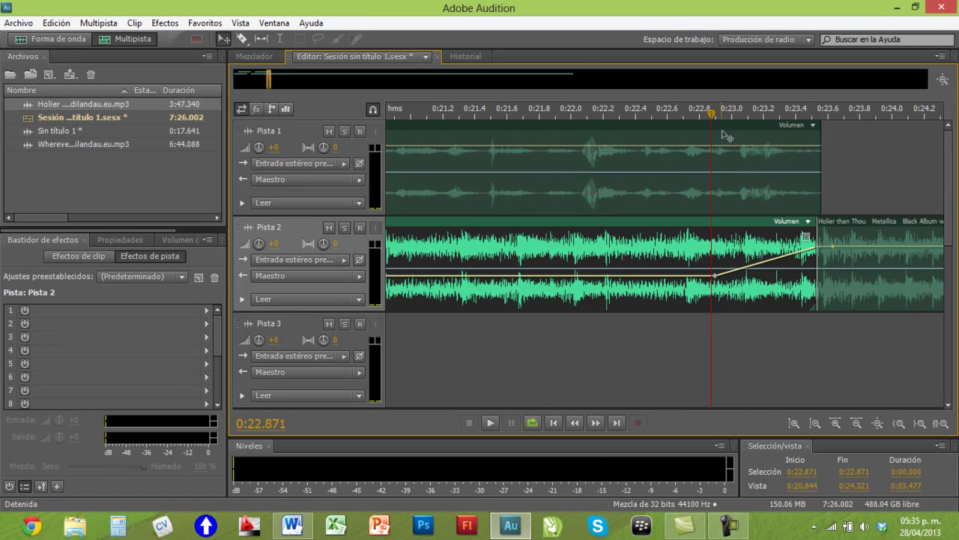
# Step: Play the session from 0:21.580 to check the volume rise after the voice ends
pyautogui.press('space')
pyautogui.click(505, 126)
pyautogui.click(491, 423)
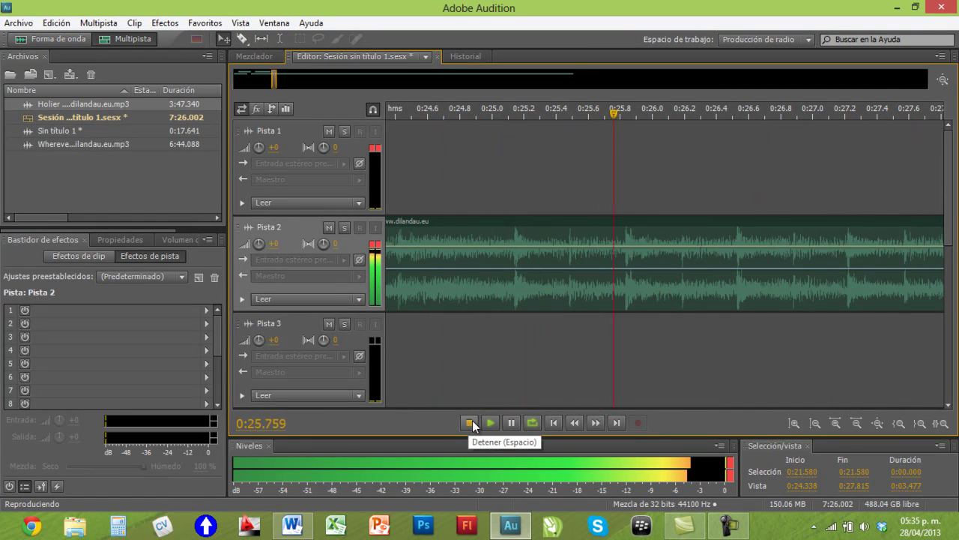
pyautogui.click(470, 422)
# Step: Add a volume fade-out to the last clip on Pista 2 from about 0:26.4 to about 0:27.7, and play it from 0:26.291
pyautogui.click(700, 114)
pyautogui.click(716, 251)
pyautogui.moveTo(800, 248); pyautogui.dragTo(930, 308)
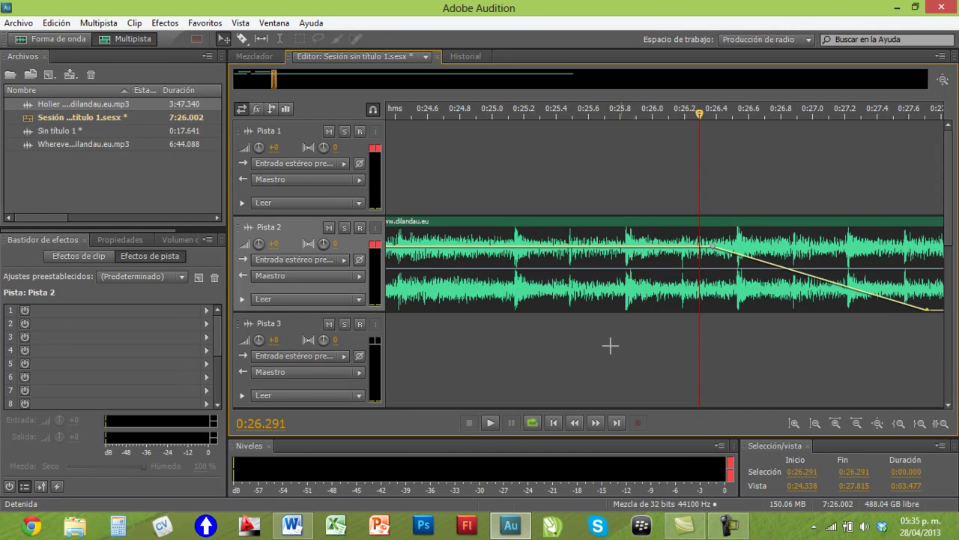
pyautogui.click(490, 422)
pyautogui.click(470, 423)
# Step: Lengthen the last clip's fade-out on Pista 2 so that it reaches minimum volume at about 0:30.3
pyautogui.scroll(-2, 595, 267)
pyautogui.scroll(2, 752, 317)
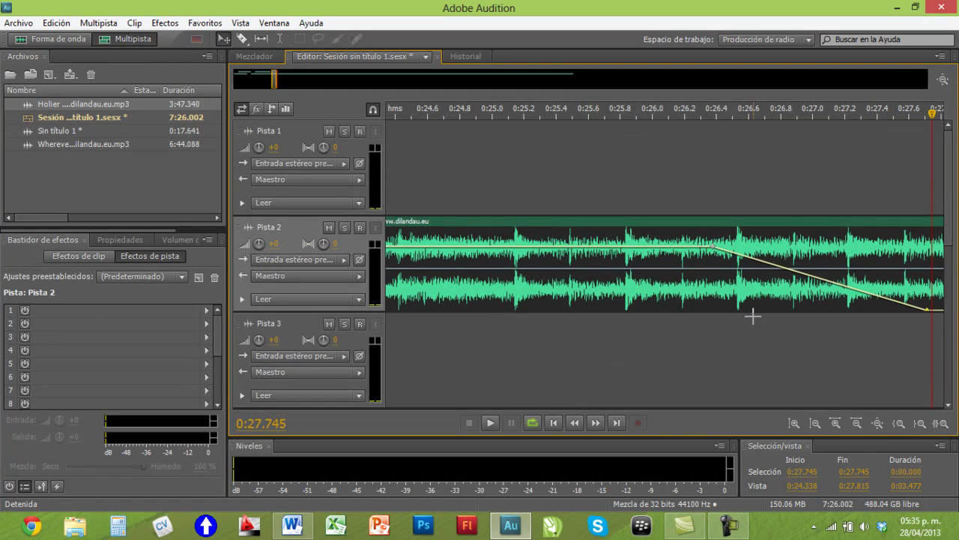
pyautogui.click(859, 424)
pyautogui.click(859, 424)
pyautogui.click(859, 424)
pyautogui.click(859, 424)
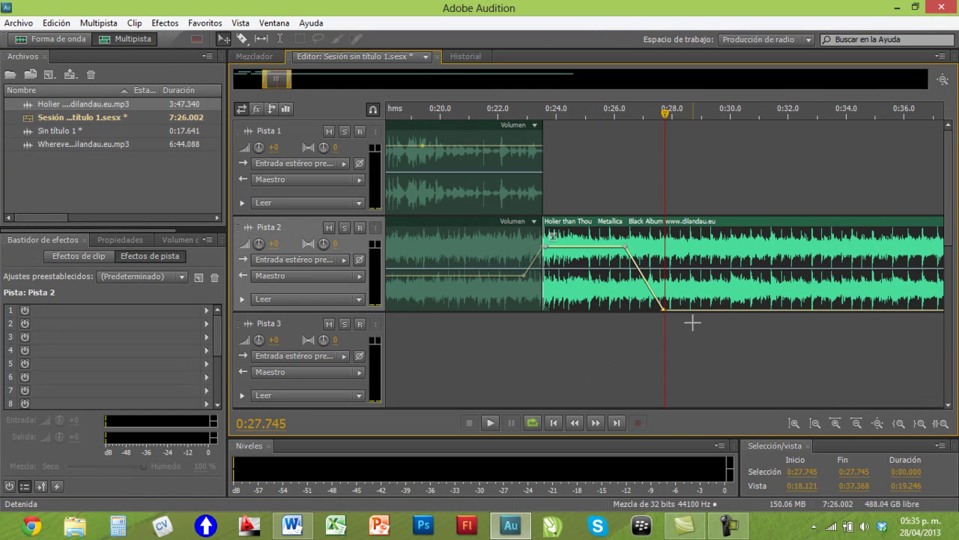
pyautogui.moveTo(672, 222); pyautogui.dragTo(692, 318)
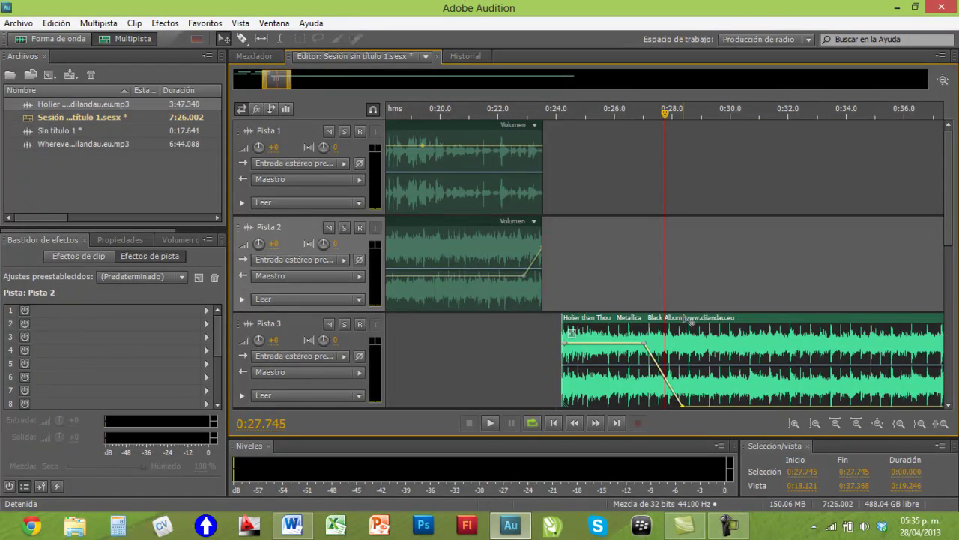
pyautogui.hotkey('ctrl', 'z')
pyautogui.moveTo(663, 311); pyautogui.dragTo(732, 320)
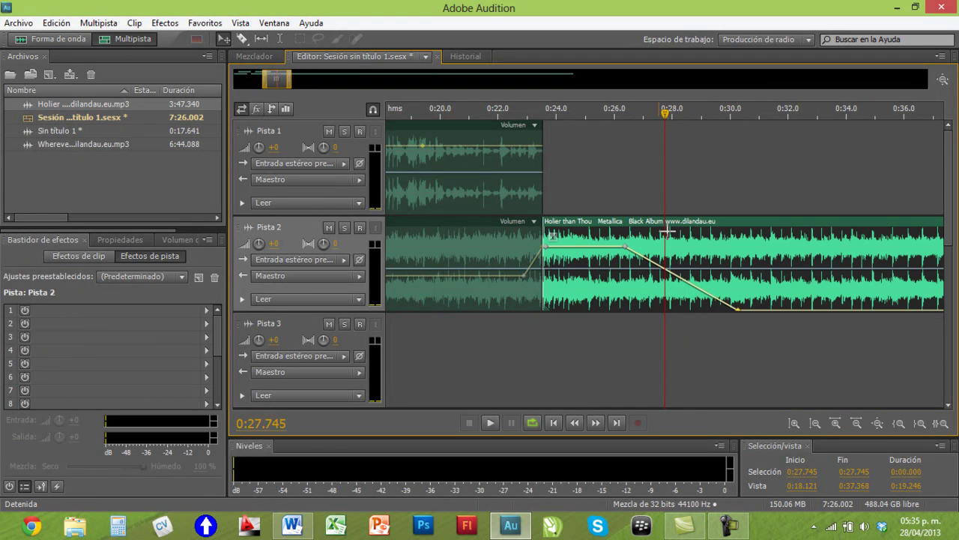
# Step: Play the mix from 0:18.800 and shorten the last clip's fade-out to end at about 0:29.6
pyautogui.moveTo(666, 112); pyautogui.dragTo(407, 123)
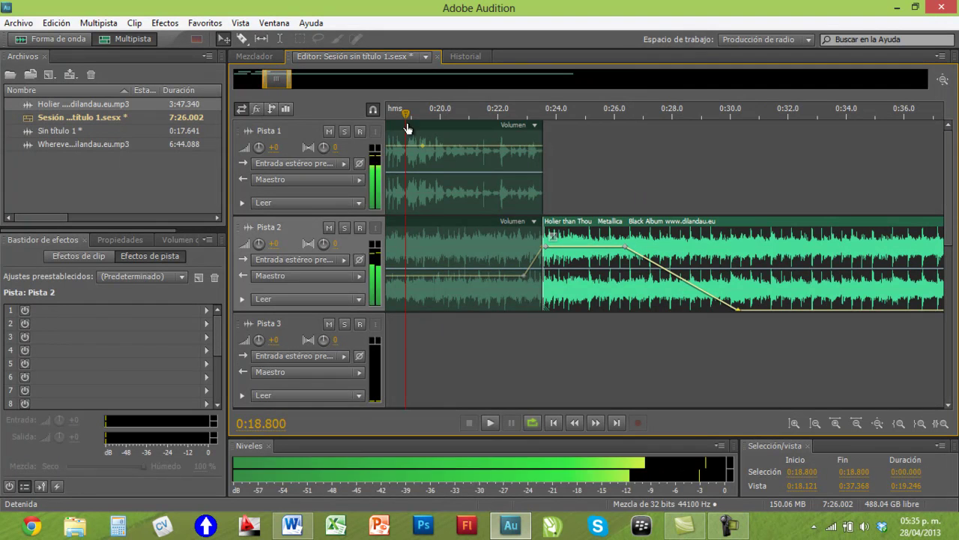
pyautogui.click(491, 423)
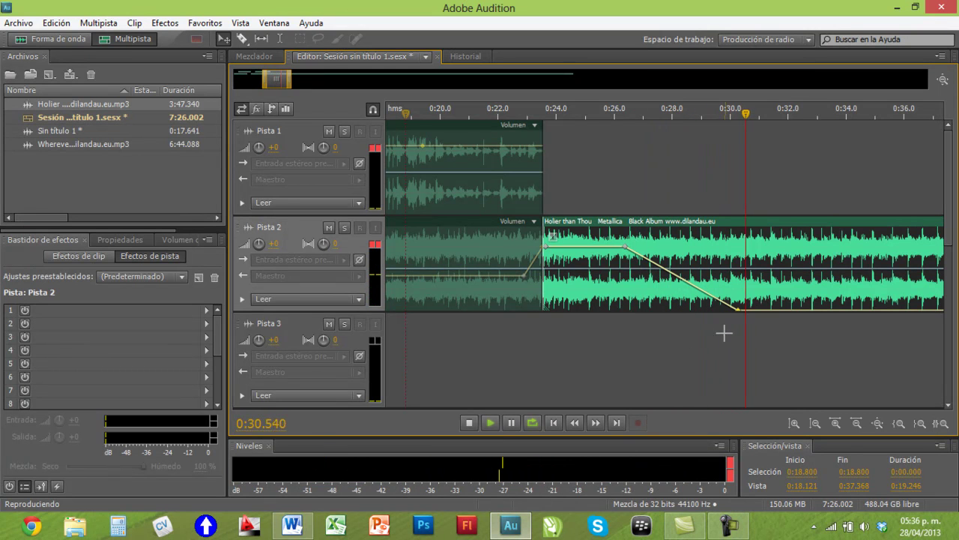
pyautogui.click(469, 422)
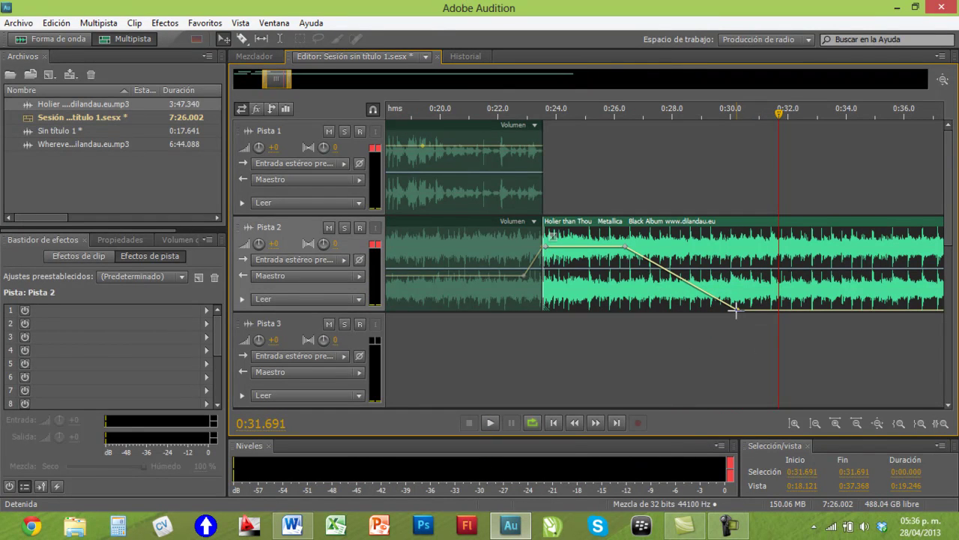
pyautogui.moveTo(739, 310); pyautogui.dragTo(720, 310)
# Step: Split the "Holier than Thou" clip on Pista 2 at 0:29.684 and delete the part after the fade-out
pyautogui.moveTo(784, 116); pyautogui.dragTo(721, 113)
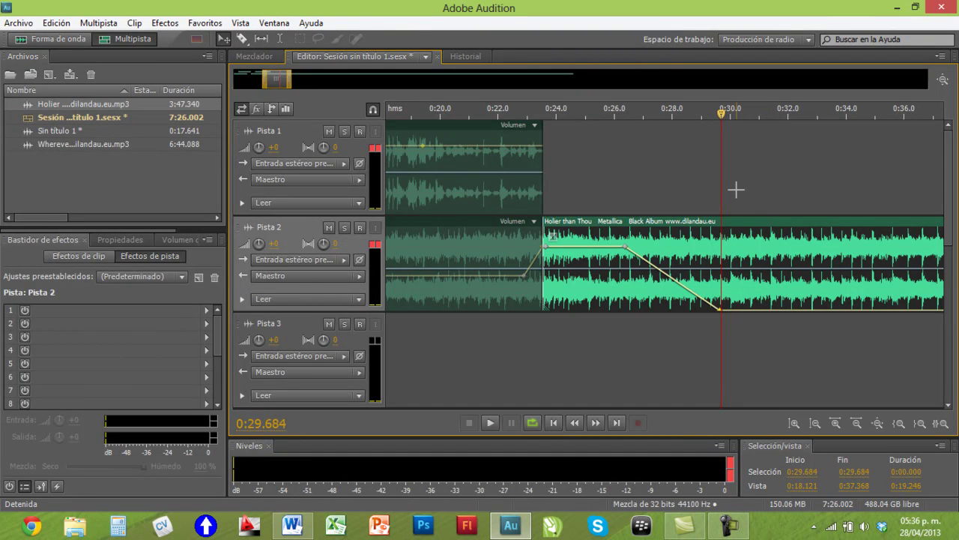
pyautogui.hotkey('ctrl', 'k')
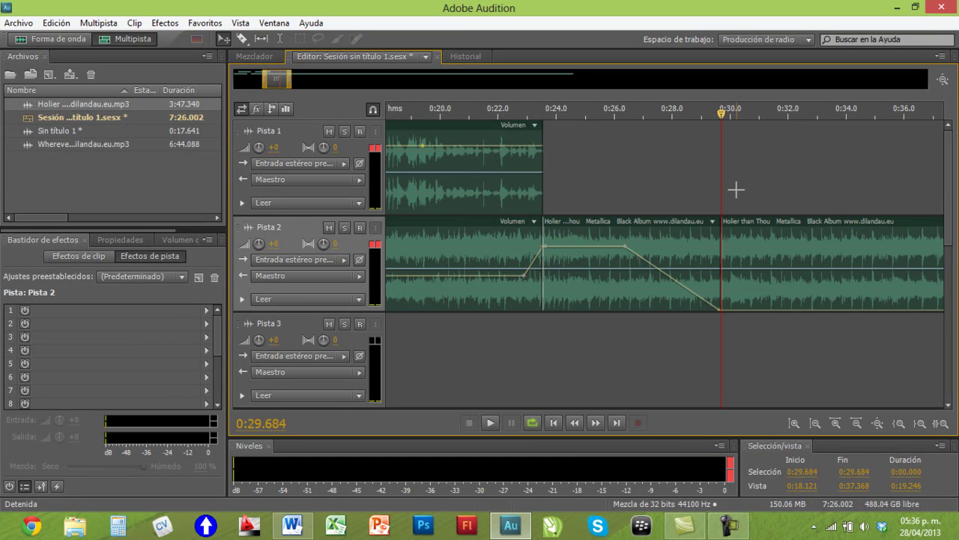
pyautogui.click(780, 262)
pyautogui.press('Delete')
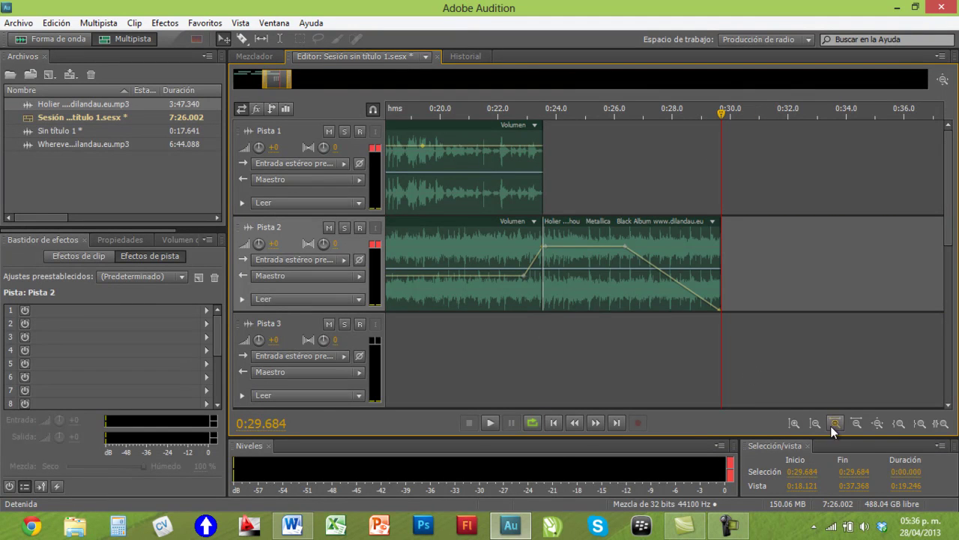
# Step: Review the arrangement of clips across the whole session and return the playhead to 0:00.000
pyautogui.click(855, 423)
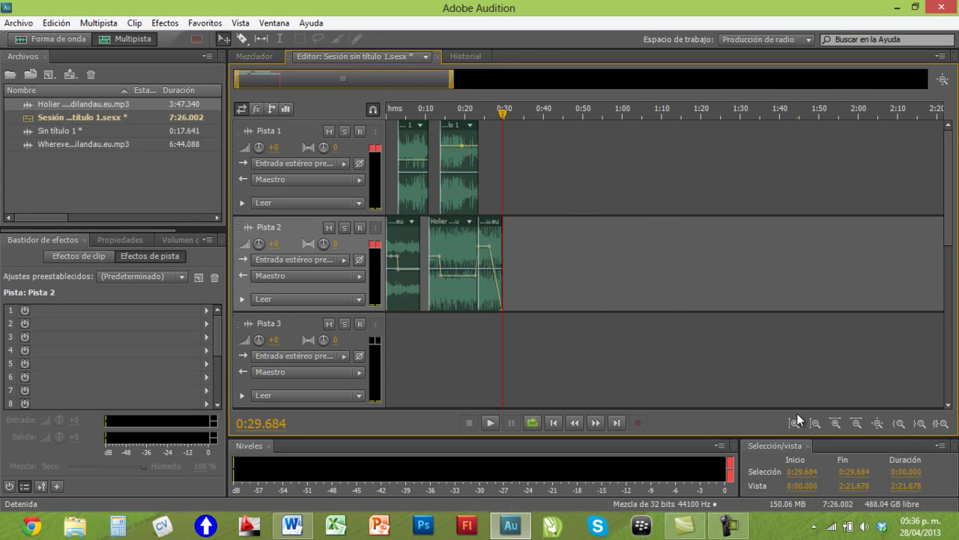
pyautogui.click(794, 424)
pyautogui.click(794, 424)
pyautogui.click(814, 423)
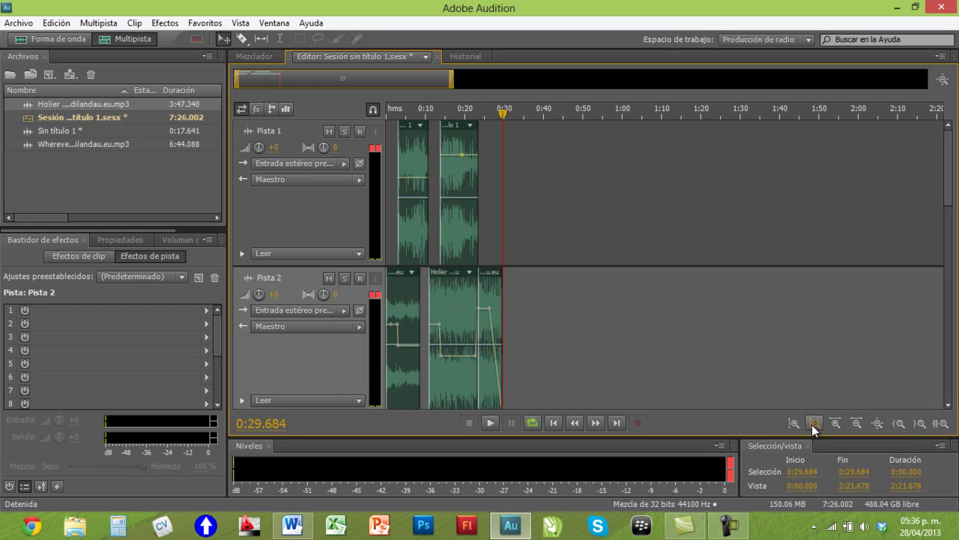
pyautogui.click(813, 424)
pyautogui.click(836, 424)
pyautogui.click(836, 423)
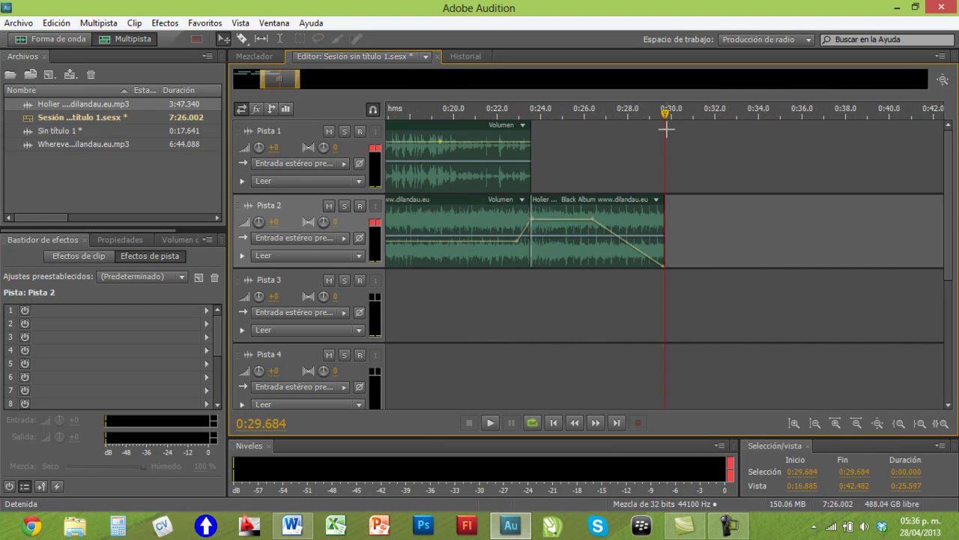
pyautogui.moveTo(663, 118); pyautogui.dragTo(323, 117)
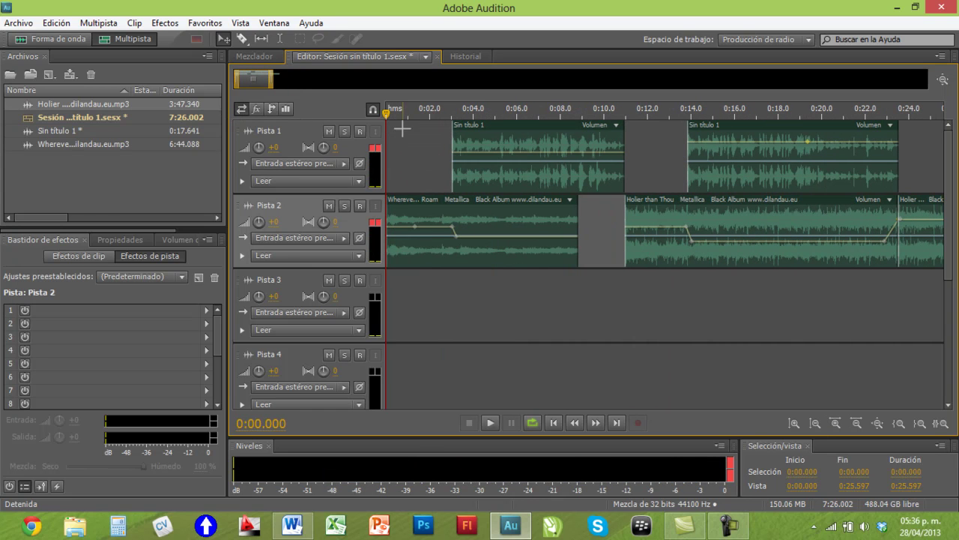
pyautogui.click(20, 23)
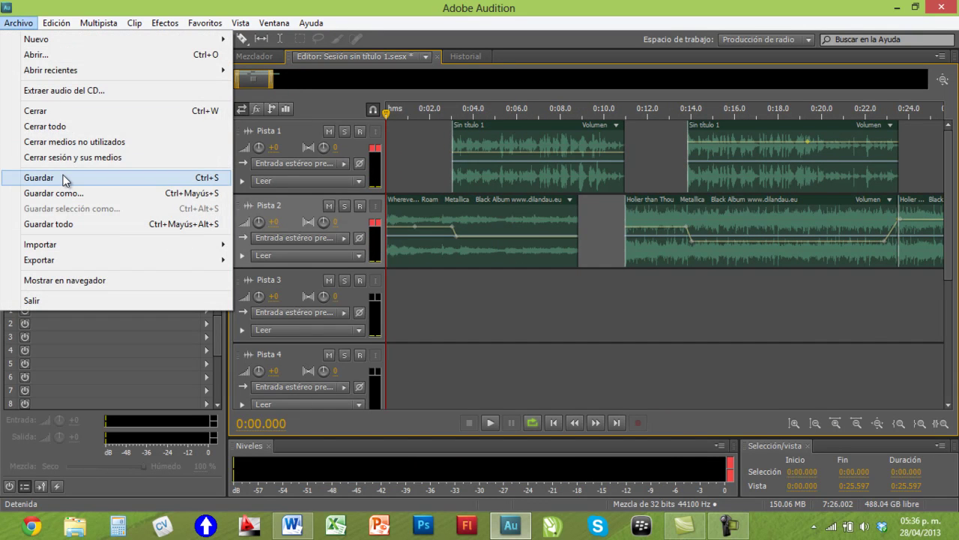
pyautogui.click(54, 193)
pyautogui.click(481, 219)
pyautogui.click(608, 287)
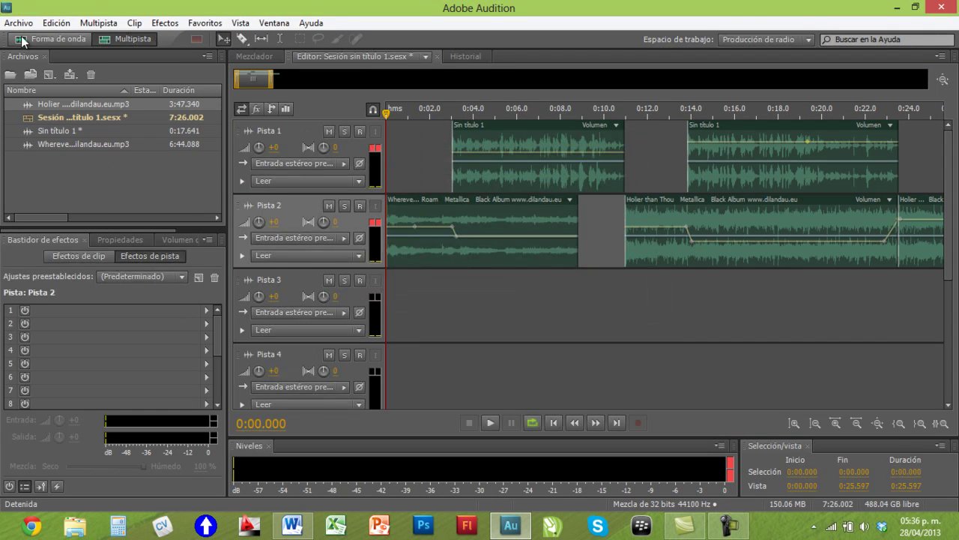
pyautogui.click(27, 24)
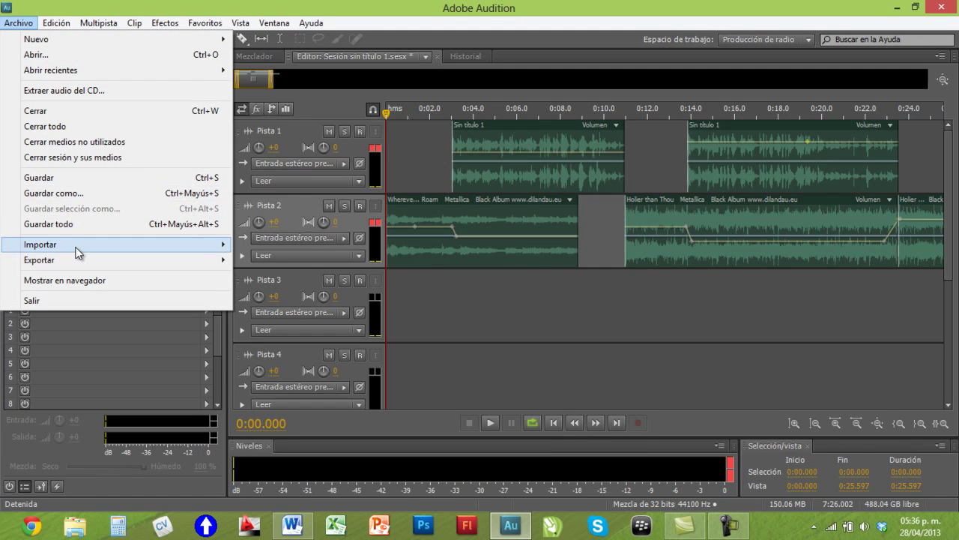
pyautogui.moveTo(78, 251)
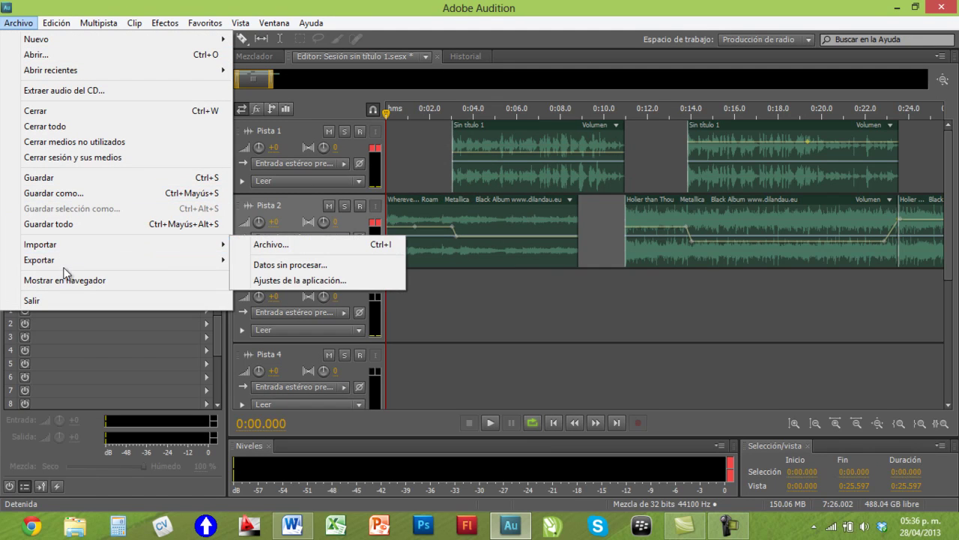
pyautogui.click(277, 248)
pyautogui.click(429, 344)
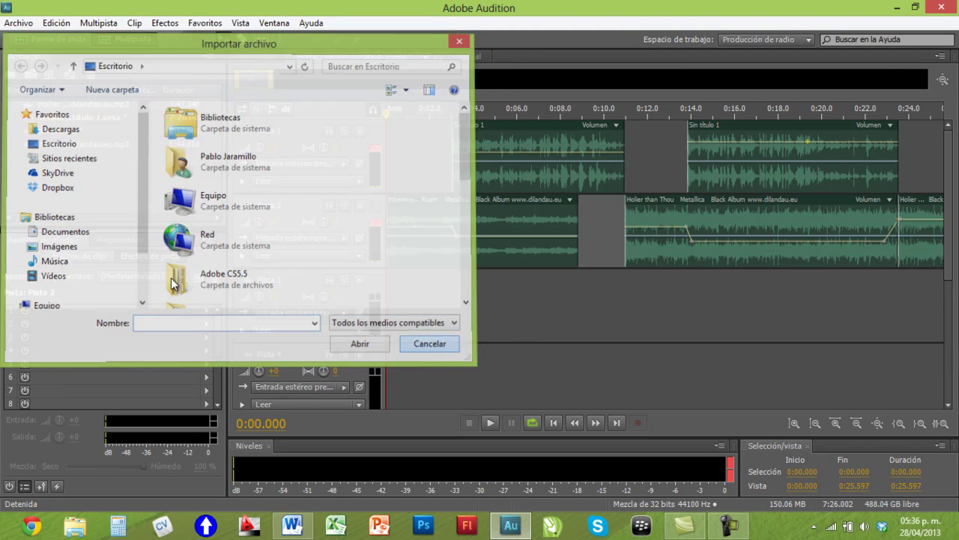
# Step: Export the complete session as a multitrack mixdown in MP3 format to the Desktop, named ejercicio1
pyautogui.click(19, 22)
pyautogui.moveTo(54, 264)
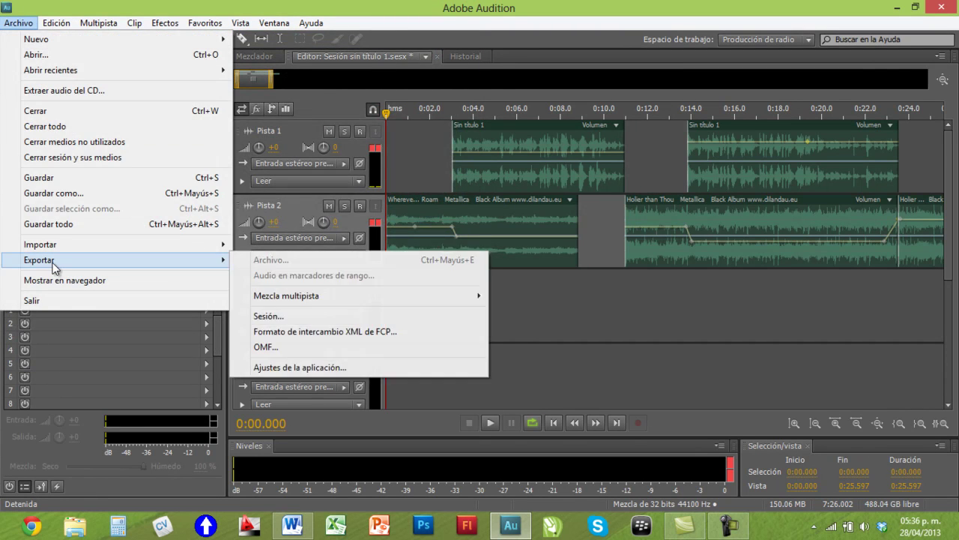
pyautogui.moveTo(304, 303)
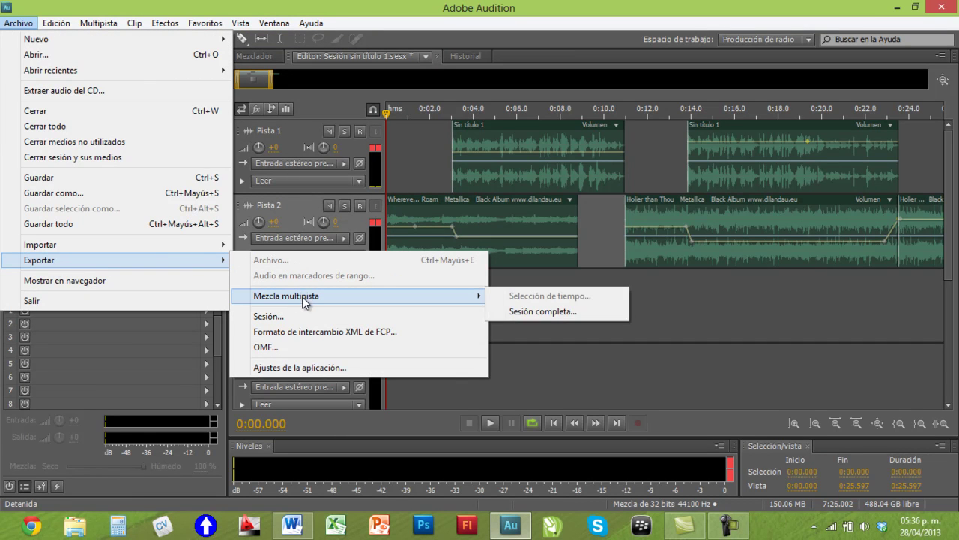
pyautogui.click(517, 312)
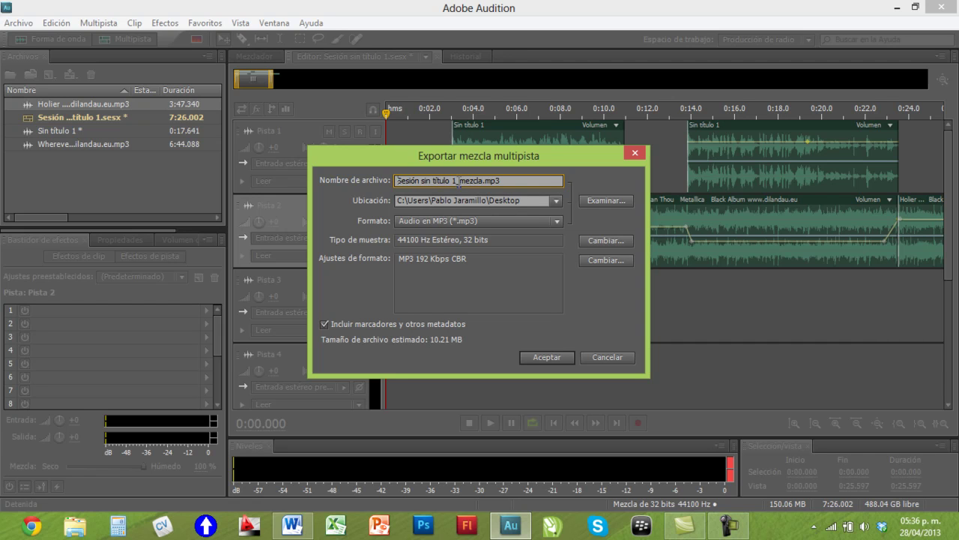
pyautogui.moveTo(462, 182); pyautogui.dragTo(338, 179)
pyautogui.press('BackSpace')
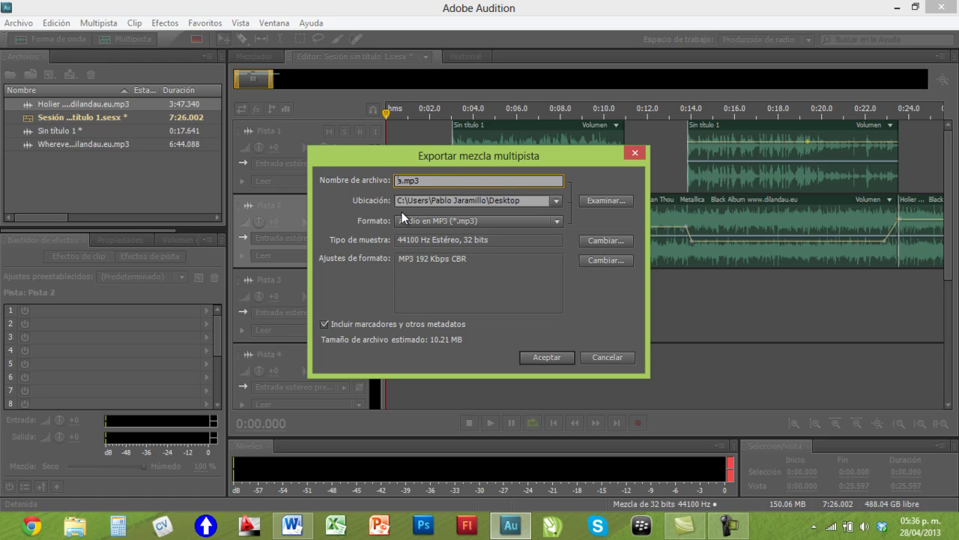
pyautogui.press('BackSpace')
pyautogui.write('ejercicio1')
pyautogui.click(545, 352)
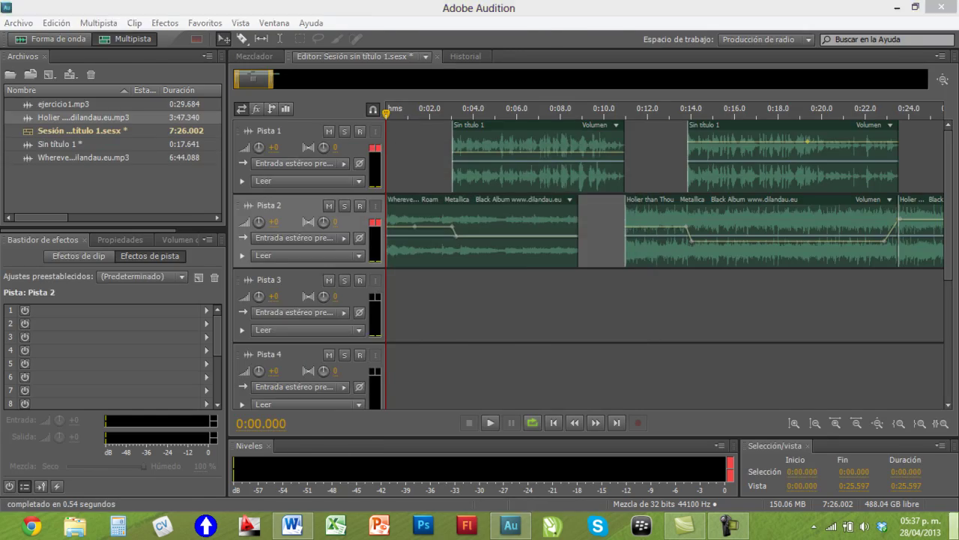
# Step: Switch to the Windows desktop and locate the exported ejercicio1 MP3 file
pyautogui.press('super+d')
pyautogui.click(169, 30)
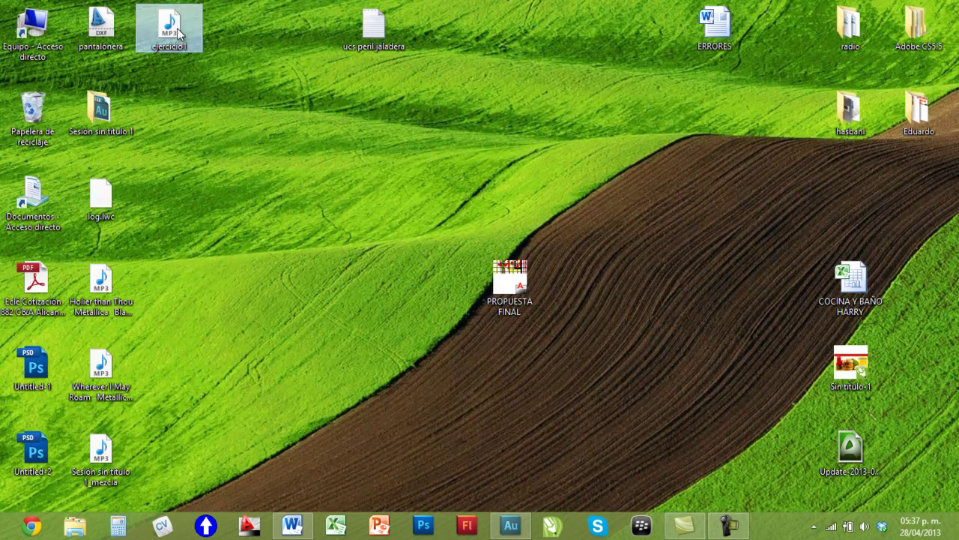
# Step: Play the exported ejercicio1 MP3 from the desktop in Windows Media Player to check the mix, and close the player
pyautogui.rightClick(170, 29)
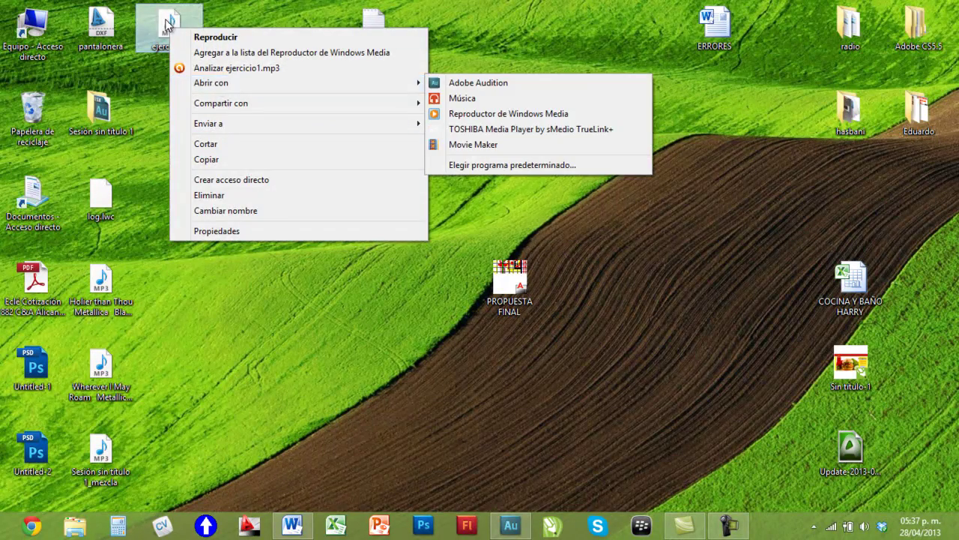
pyautogui.click(174, 30)
pyautogui.moveTo(532, 66); pyautogui.dragTo(385, 134)
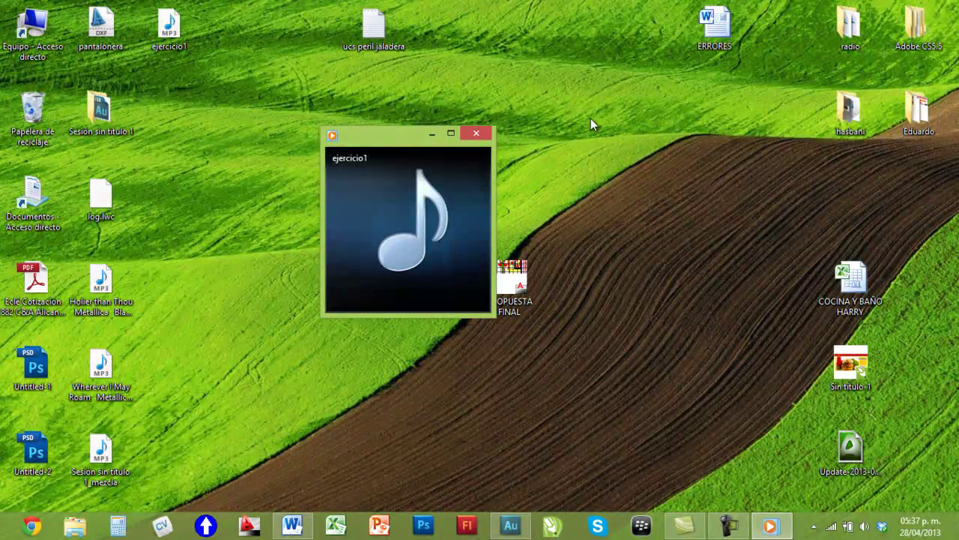
pyautogui.click(477, 134)
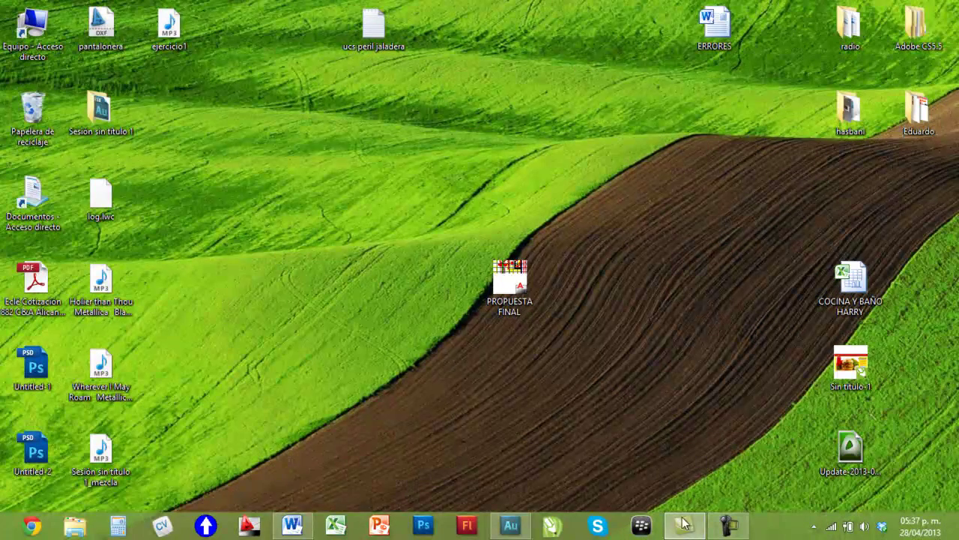
pyautogui.moveTo(690, 531)
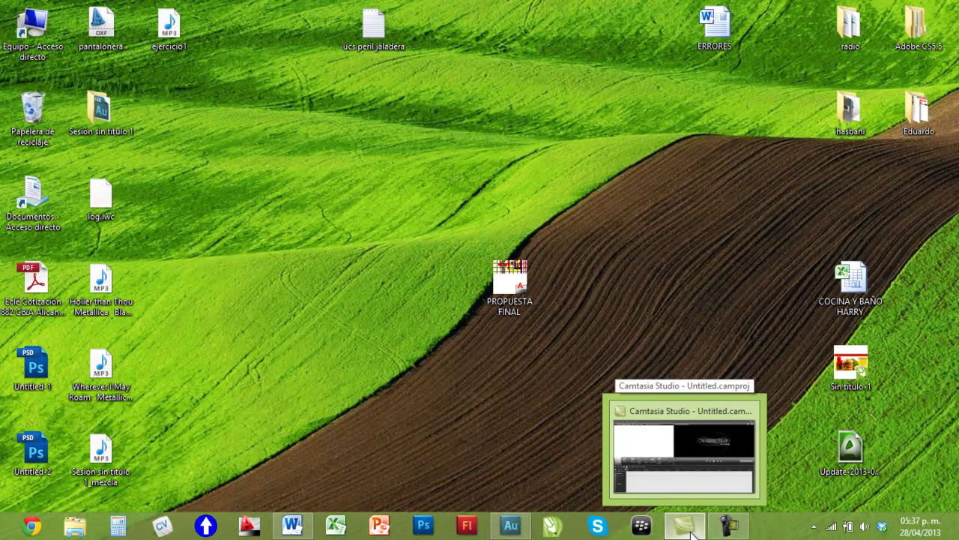
pyautogui.click(690, 529)
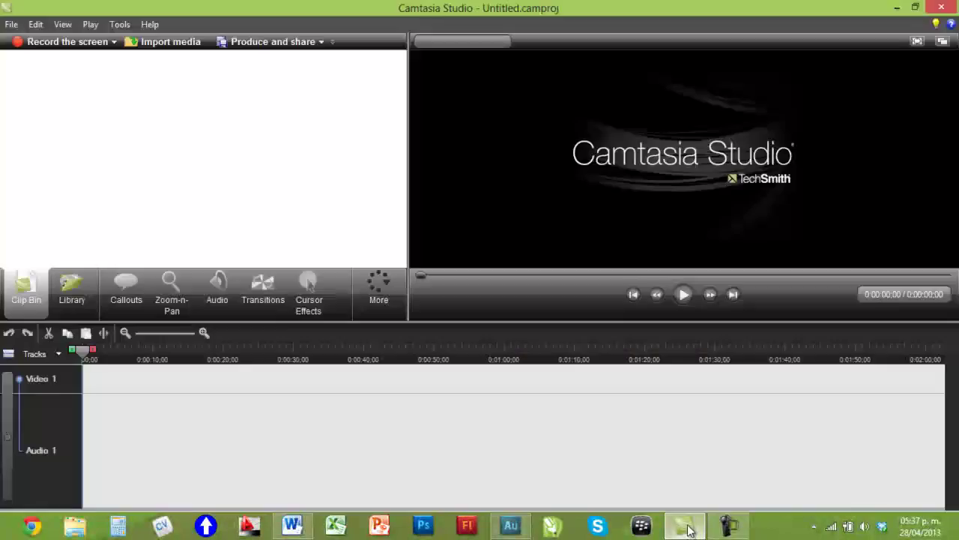
pyautogui.click(687, 527)
pyautogui.click(725, 527)
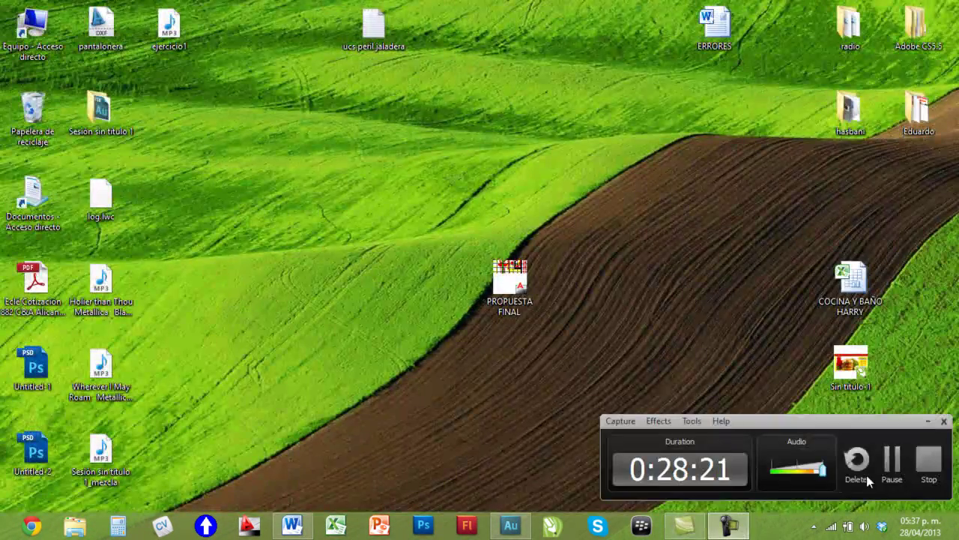